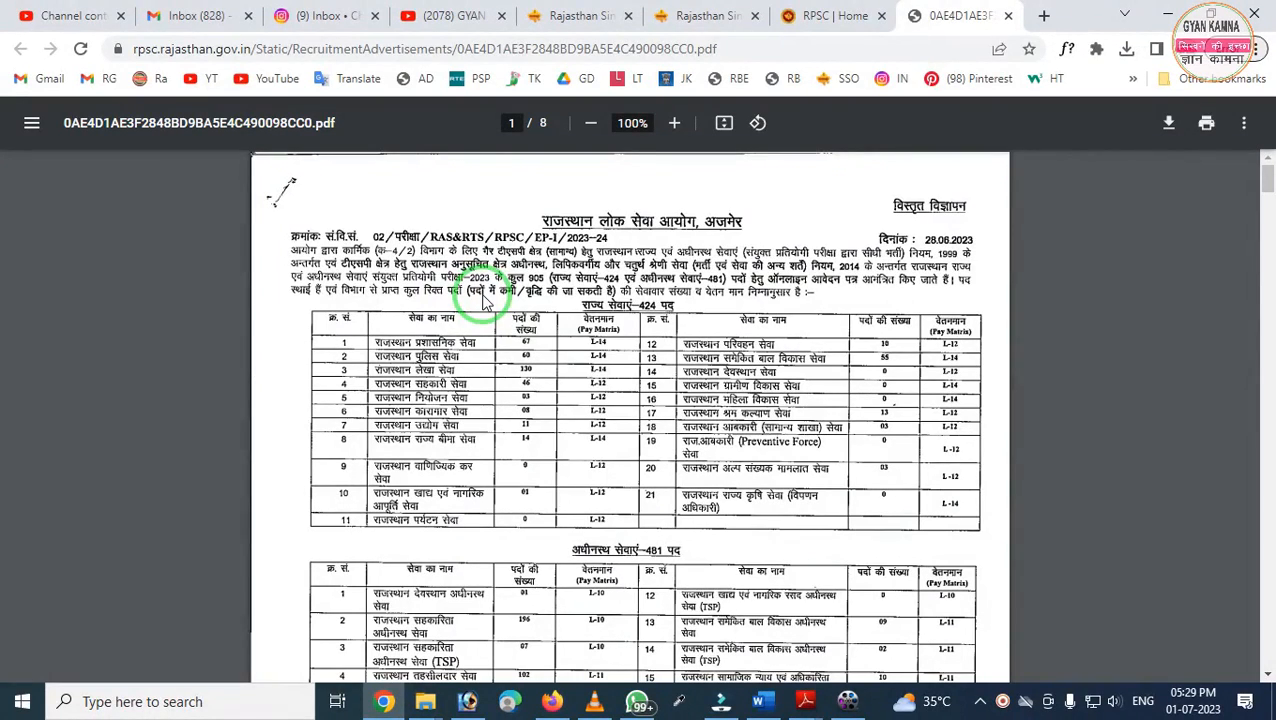
Step: Scroll through the RPSC homepage, then switch to the GYAN KAMNA YouTube videos page
click(826, 12)
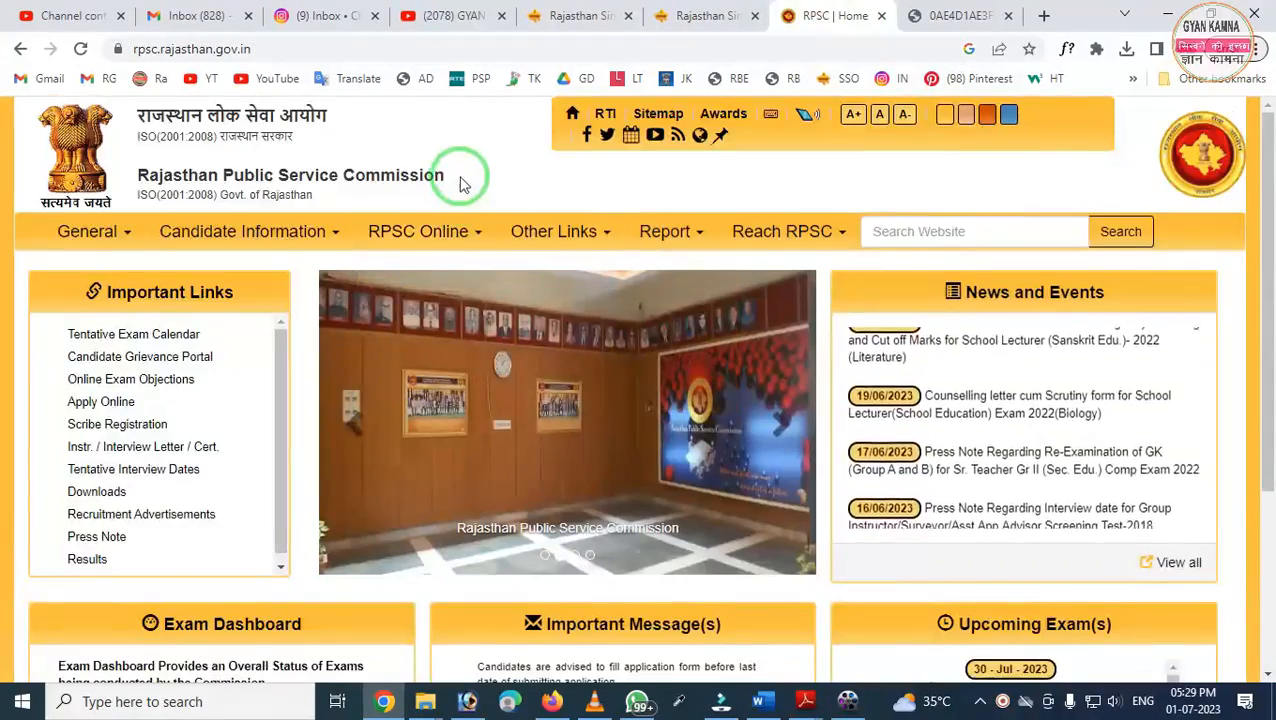
scroll(584, 532, down, 3)
scroll(584, 532, up, 3)
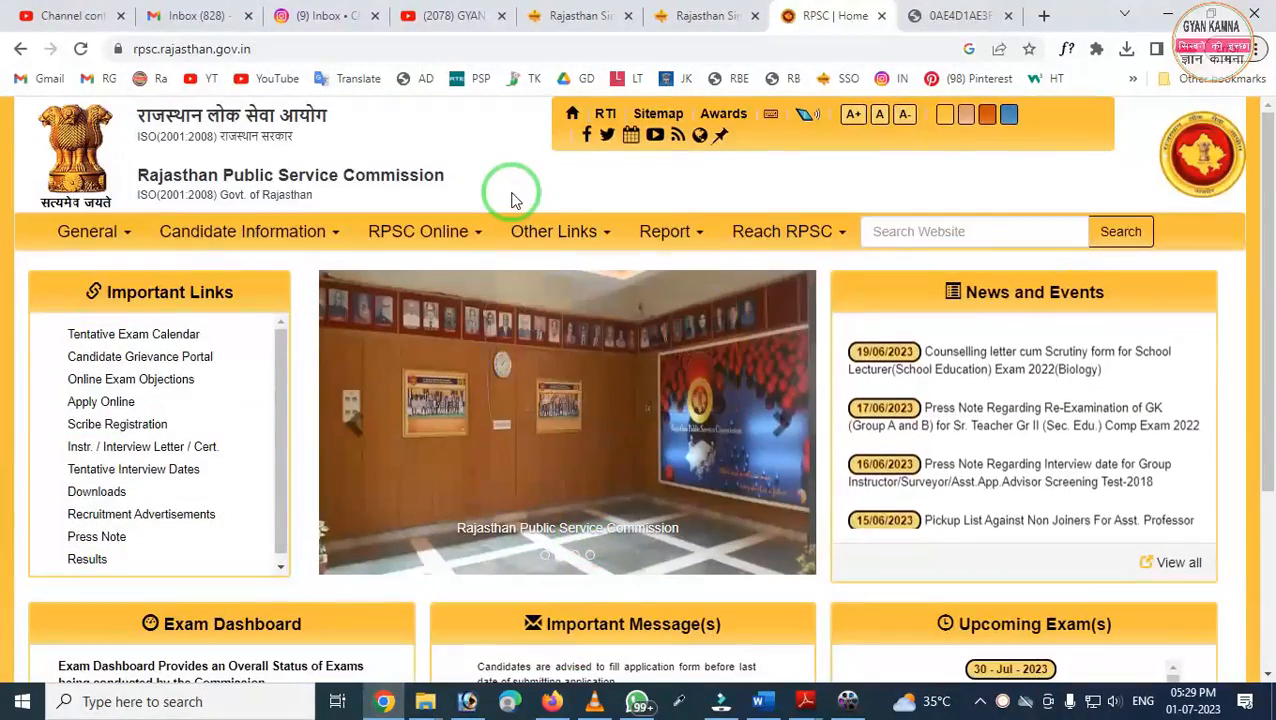
scroll(270, 276, down, 3)
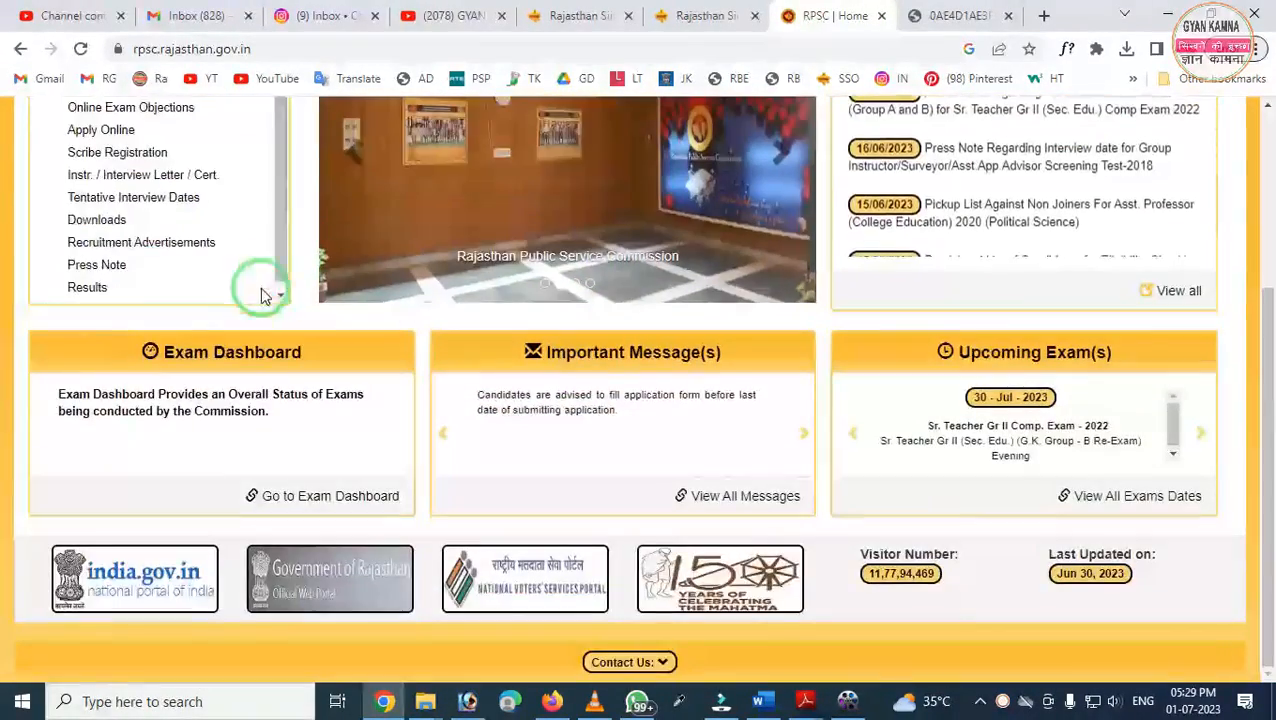
scroll(273, 427, up, 3)
scroll(279, 426, down, 1)
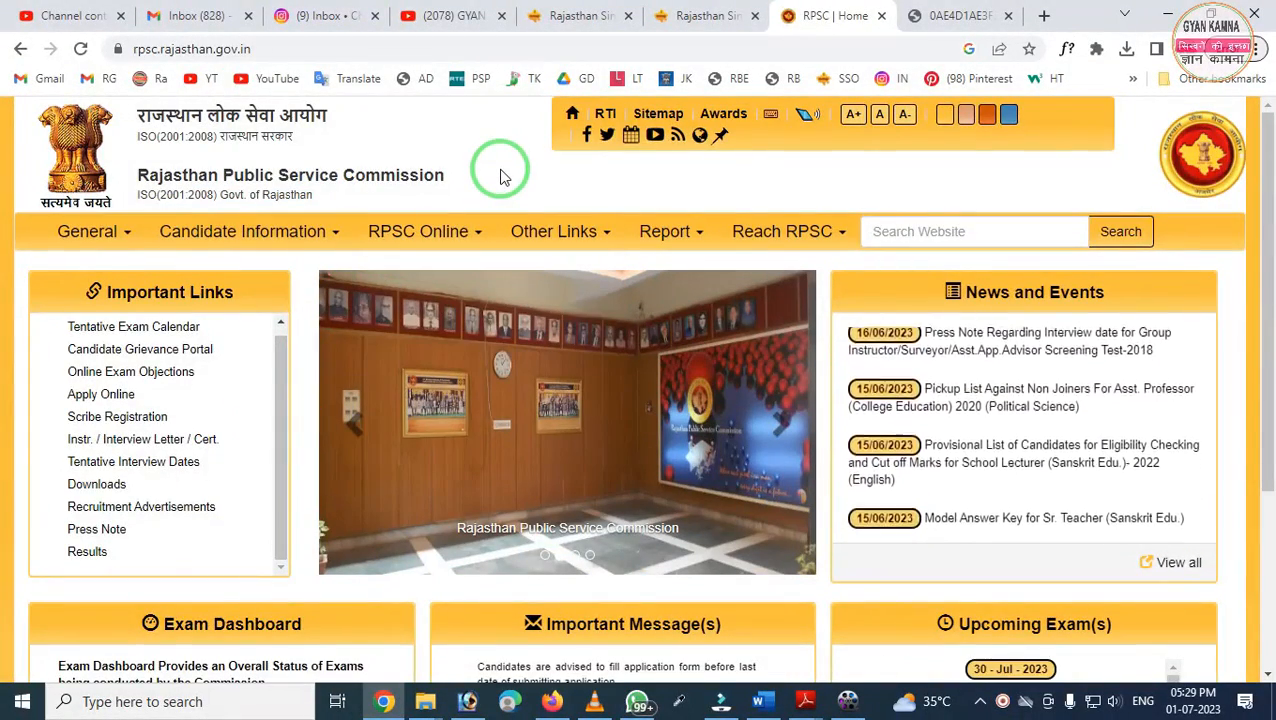
scroll(578, 470, down, 3)
scroll(578, 470, up, 3)
click(466, 12)
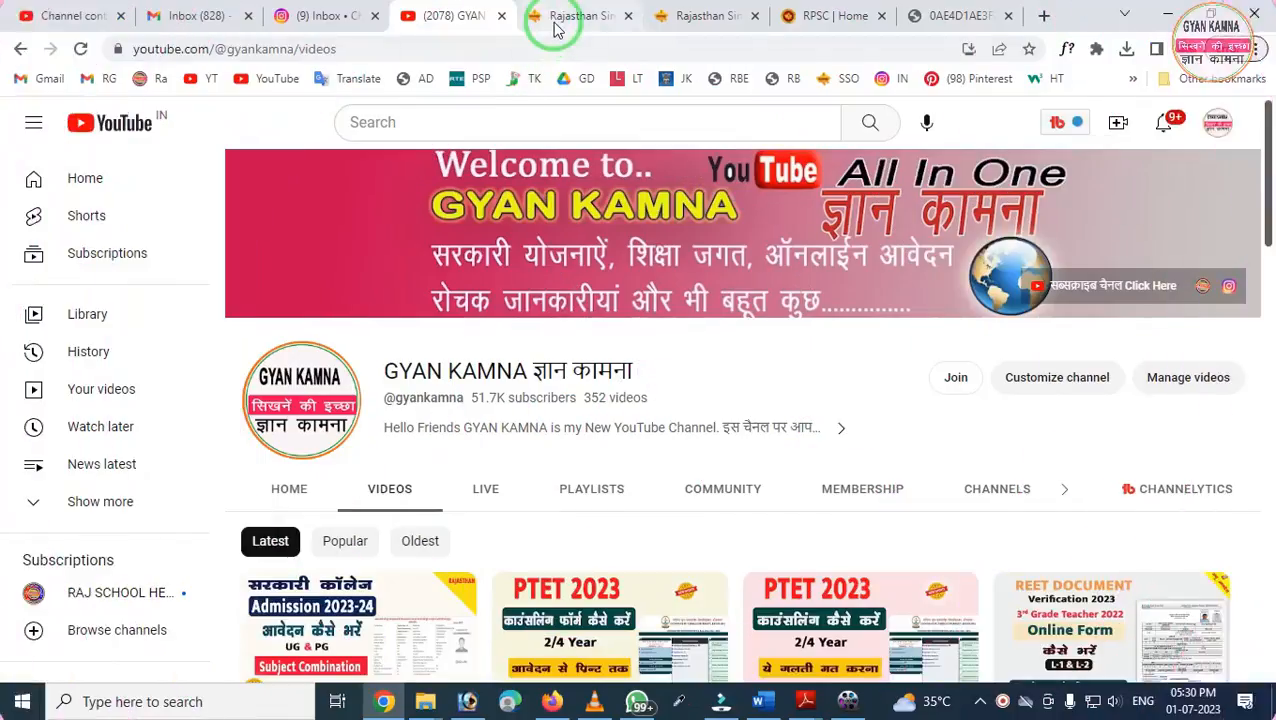
Step: Switch to the Rajasthan Single Sign On login page with credentials filled in
click(556, 18)
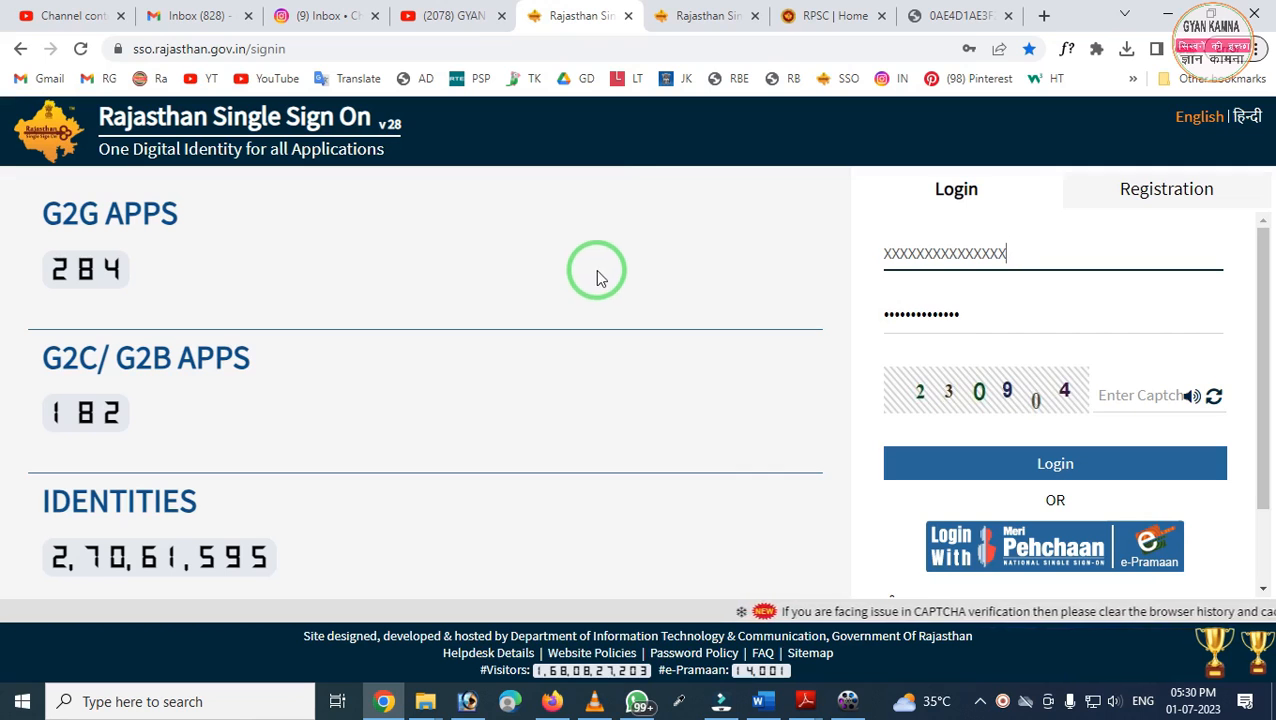
Step: Go to the SSO apps dashboard and launch the Recruitment Portal app
click(692, 18)
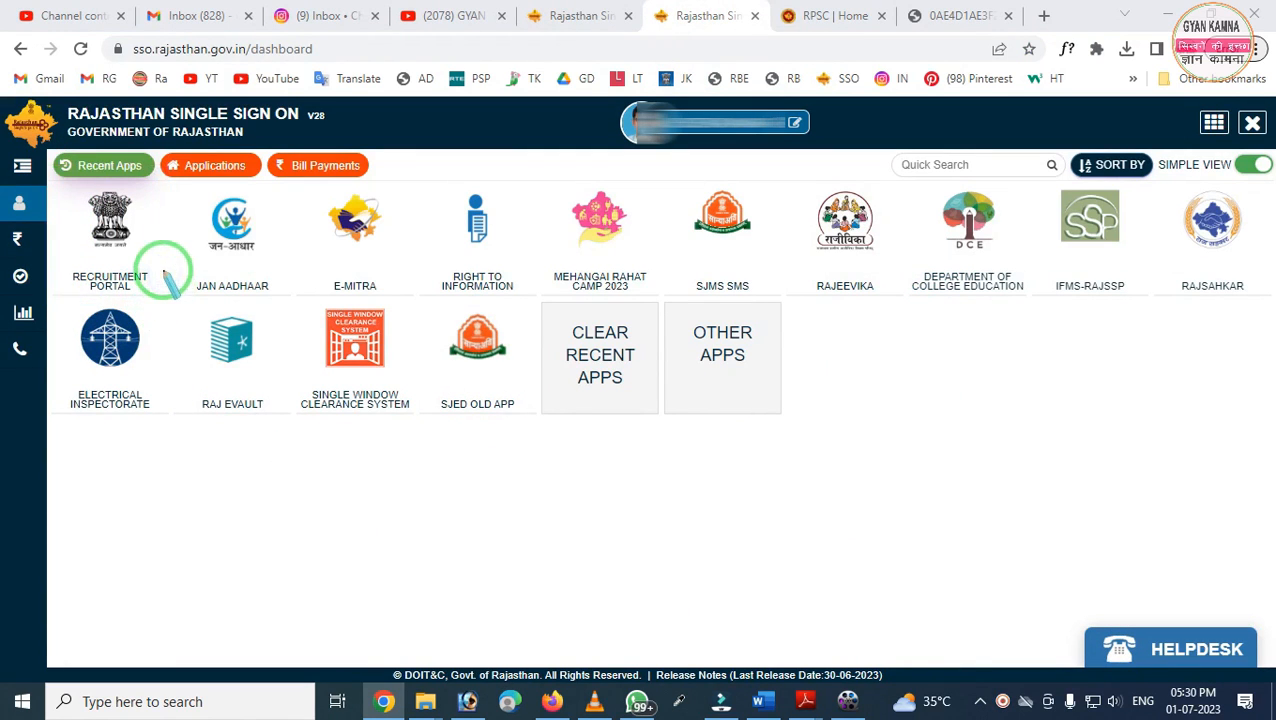
click(129, 246)
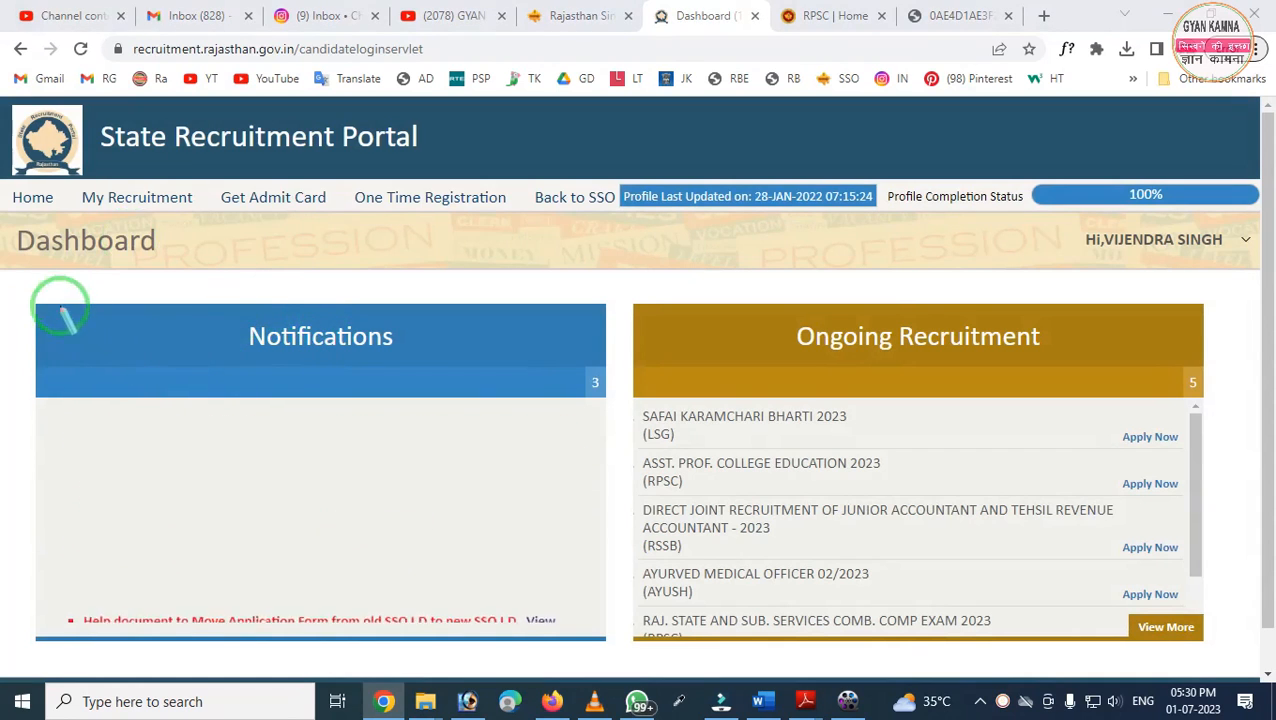
Step: Outline the Notifications and Ongoing Recruitment panels on the portal dashboard for viewers
mouse_move(16, 272)
mouse_down()
mouse_move(265, 547)
mouse_move(545, 620)
mouse_up()
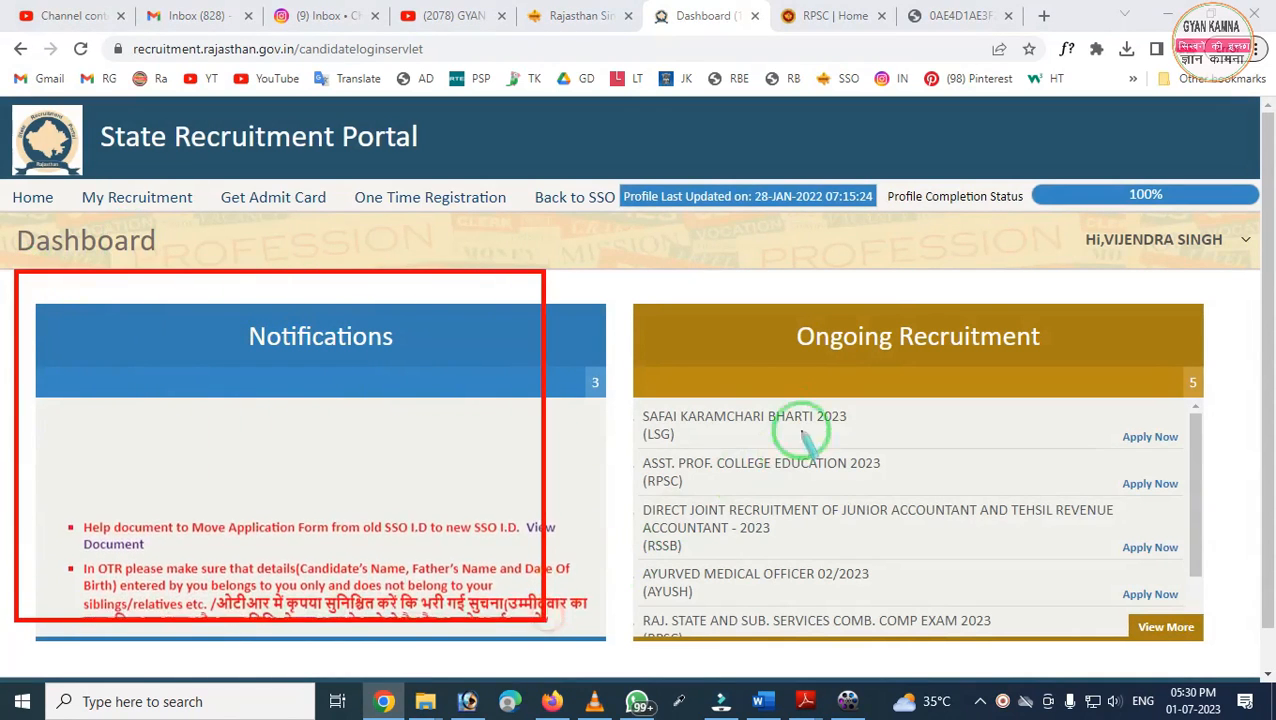
mouse_move(597, 268)
mouse_down()
mouse_move(735, 561)
mouse_move(1235, 643)
mouse_up()
mouse_move(621, 280)
mouse_down()
mouse_move(746, 612)
mouse_move(1266, 690)
mouse_move(1256, 680)
mouse_up()
right_click(899, 508)
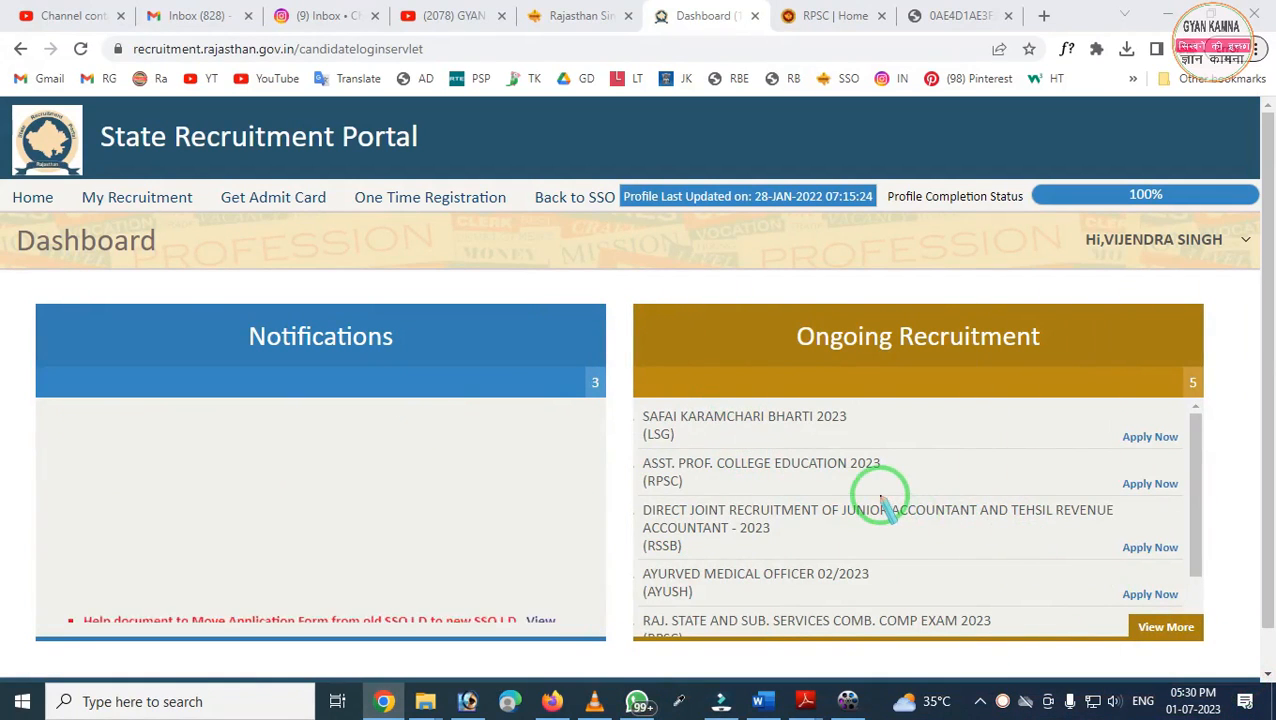
scroll(897, 441, down, 2)
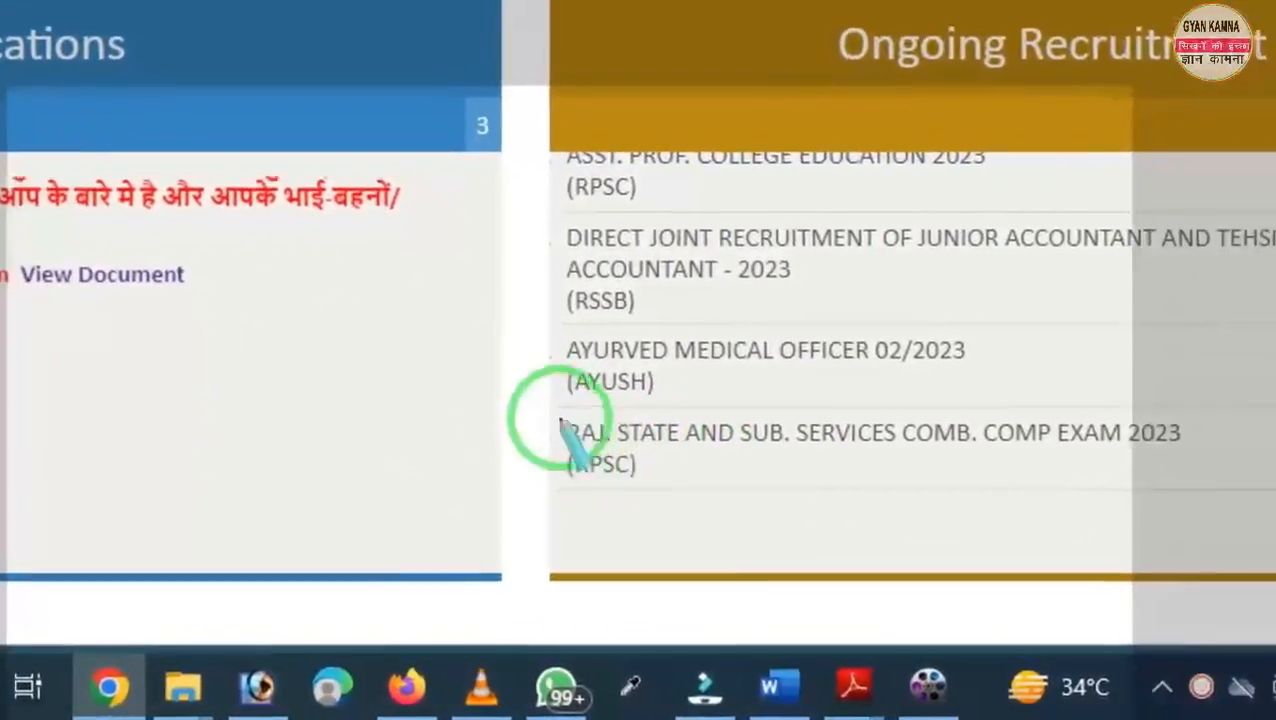
Step: Highlight the state services exam 2023 entry, apply for it, and dismiss the OTR payment alert
mouse_move(535, 392)
mouse_down()
mouse_move(599, 520)
mouse_move(1040, 522)
mouse_up()
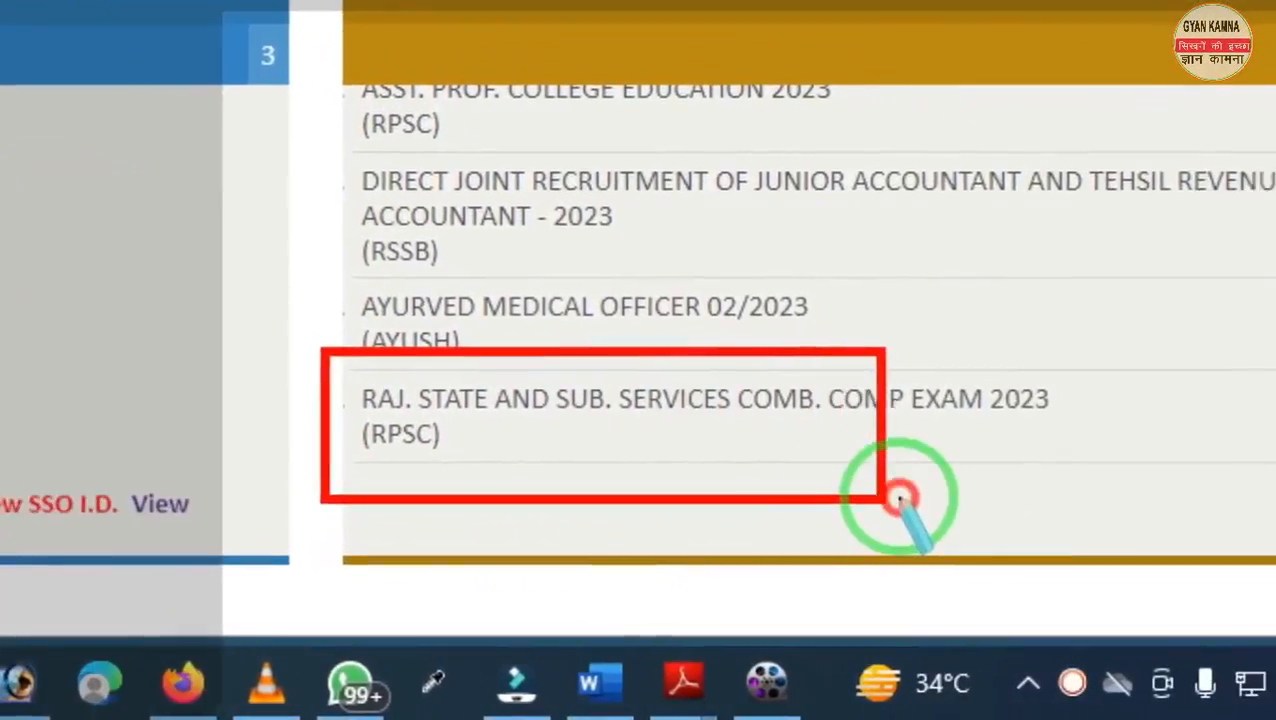
drag(899, 497, 1083, 513)
right_click(1065, 498)
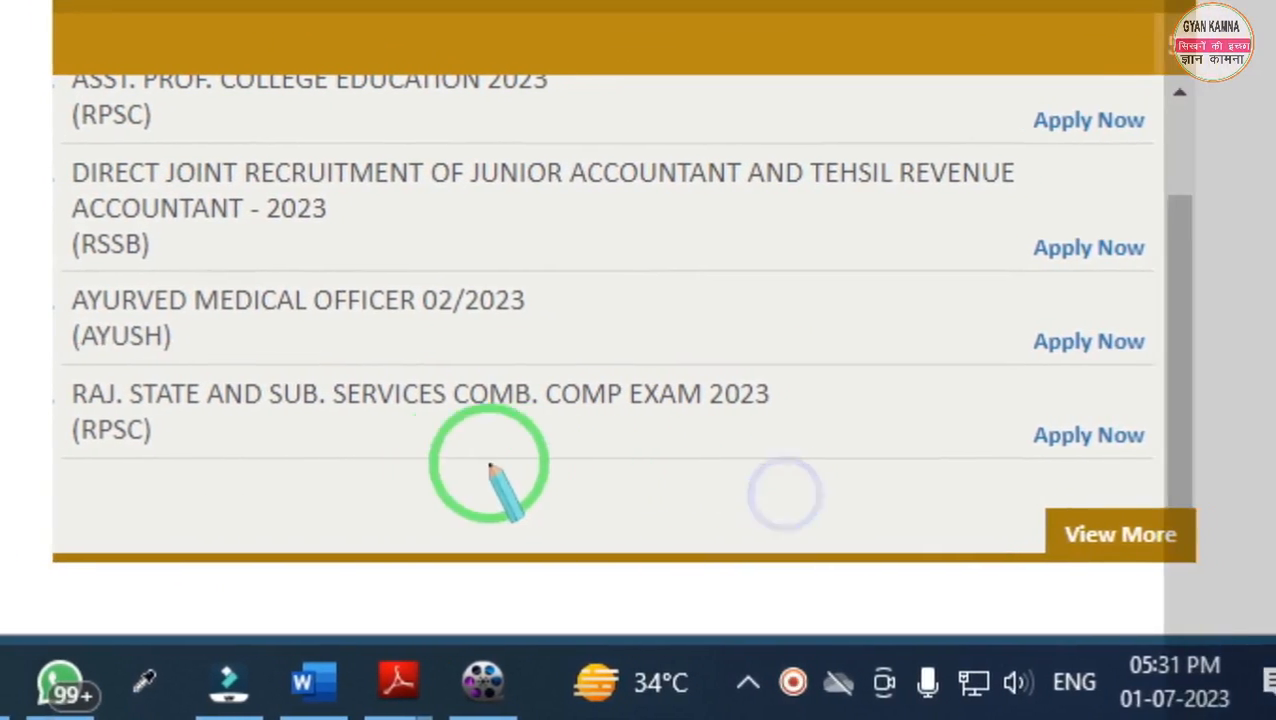
drag(22, 370, 88, 460)
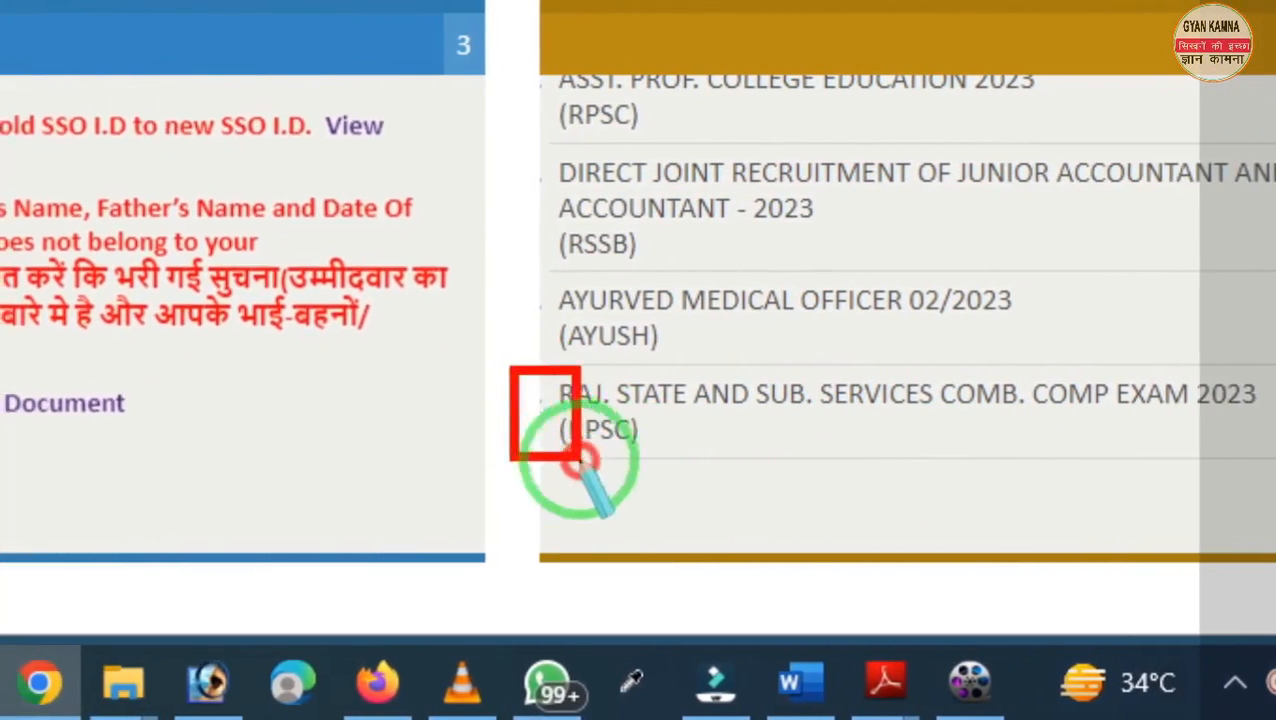
drag(580, 462, 692, 515)
right_click(718, 494)
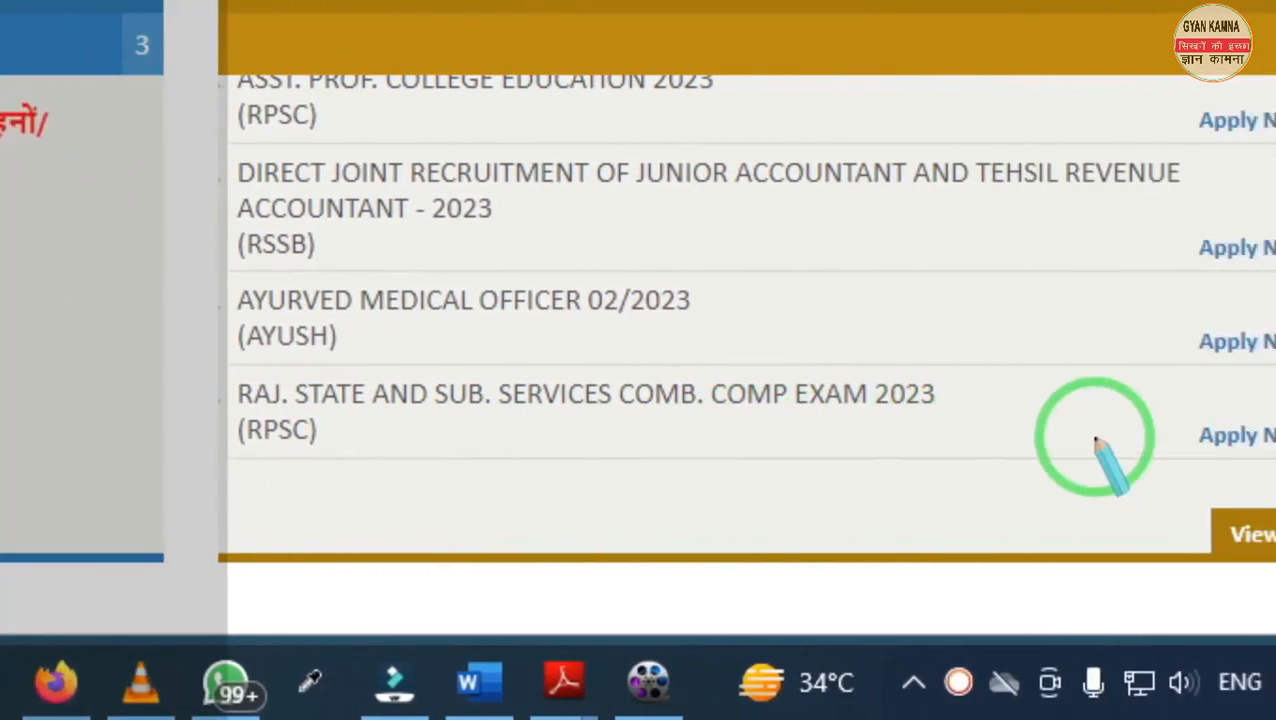
mouse_move(1165, 379)
mouse_down()
mouse_move(1220, 486)
mouse_move(1275, 485)
mouse_up()
right_click(875, 368)
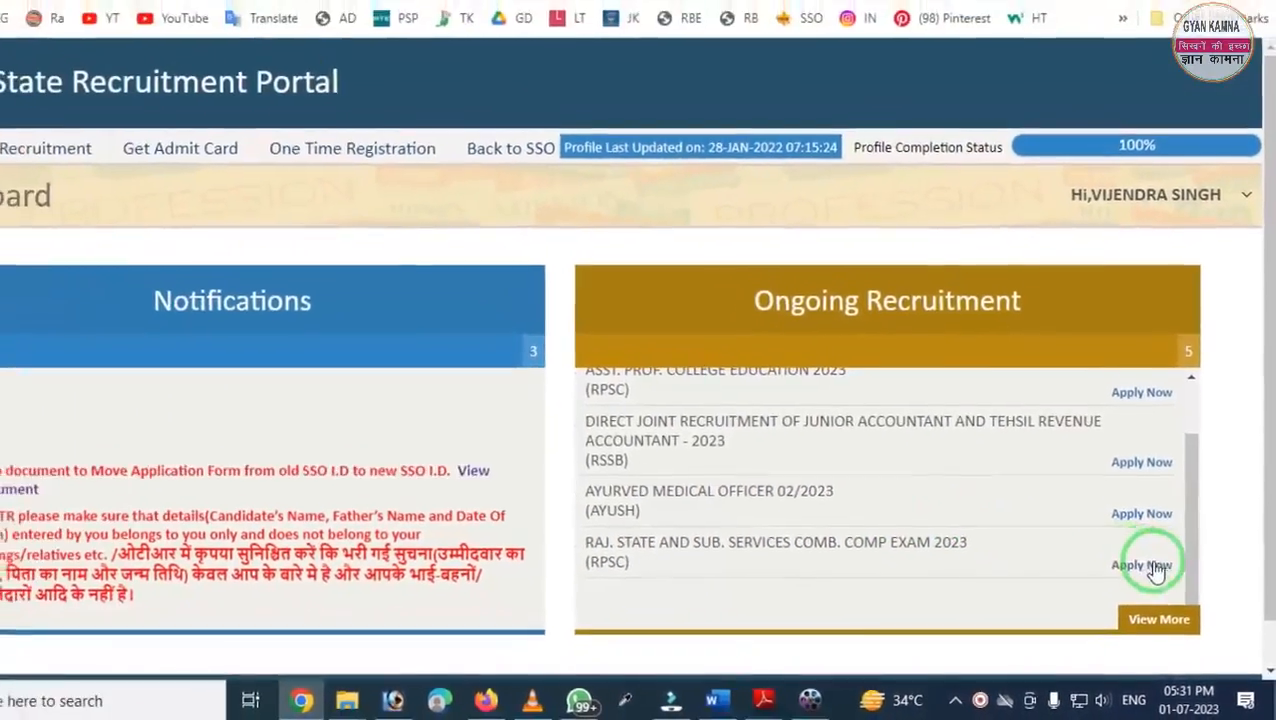
click(1133, 554)
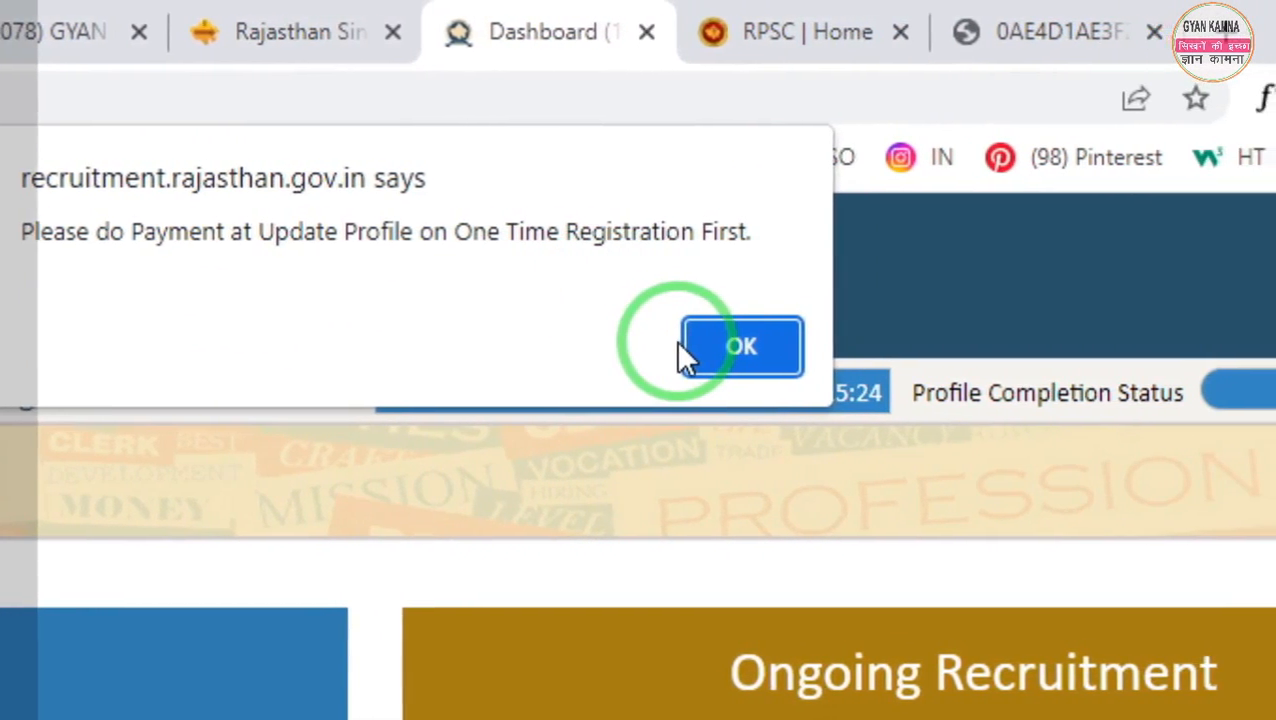
click(705, 348)
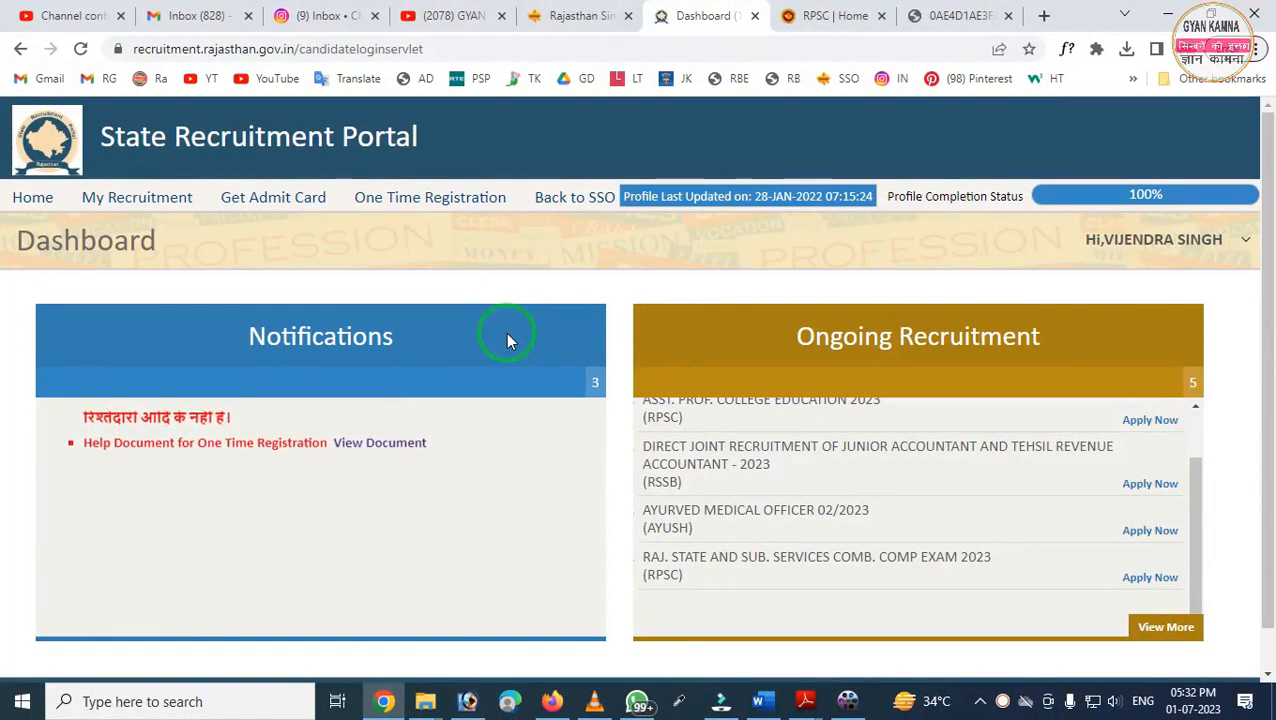
Step: Scroll the recruitment advertisement PDF to the page-4 one-time registration fees
click(921, 30)
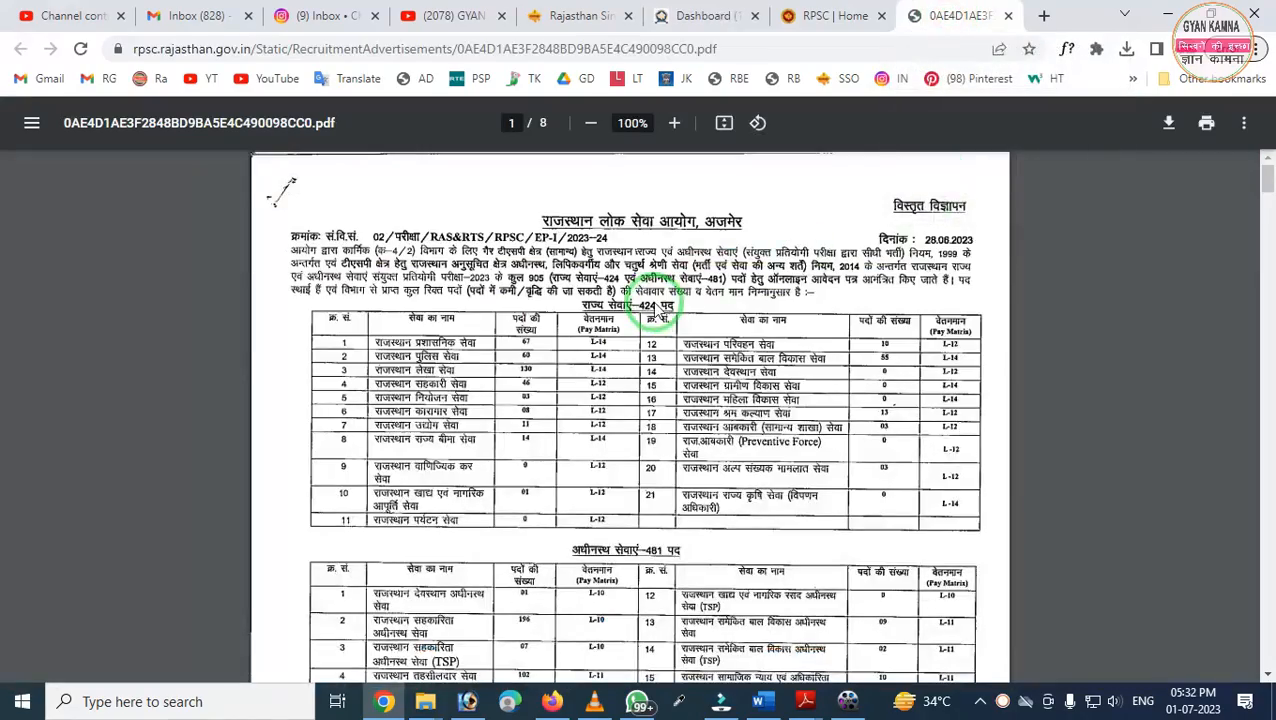
scroll(657, 313, down, 10)
scroll(657, 313, down, 9)
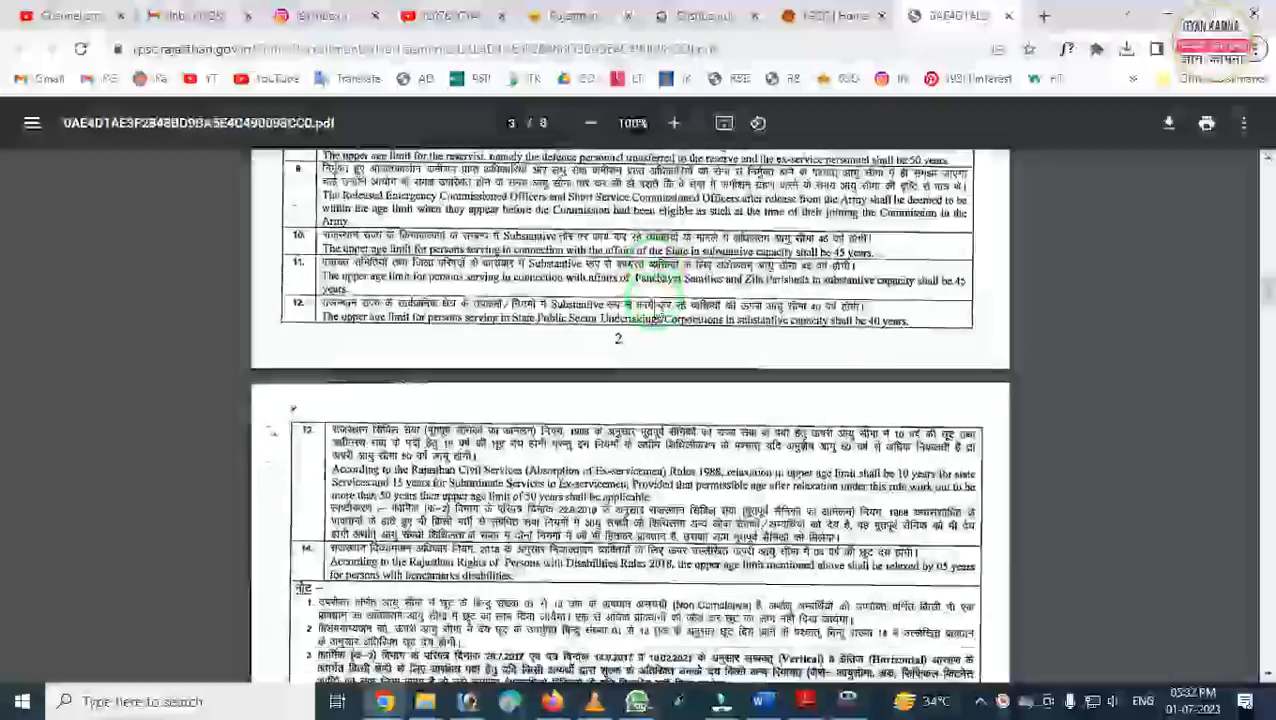
scroll(650, 314, down, 6)
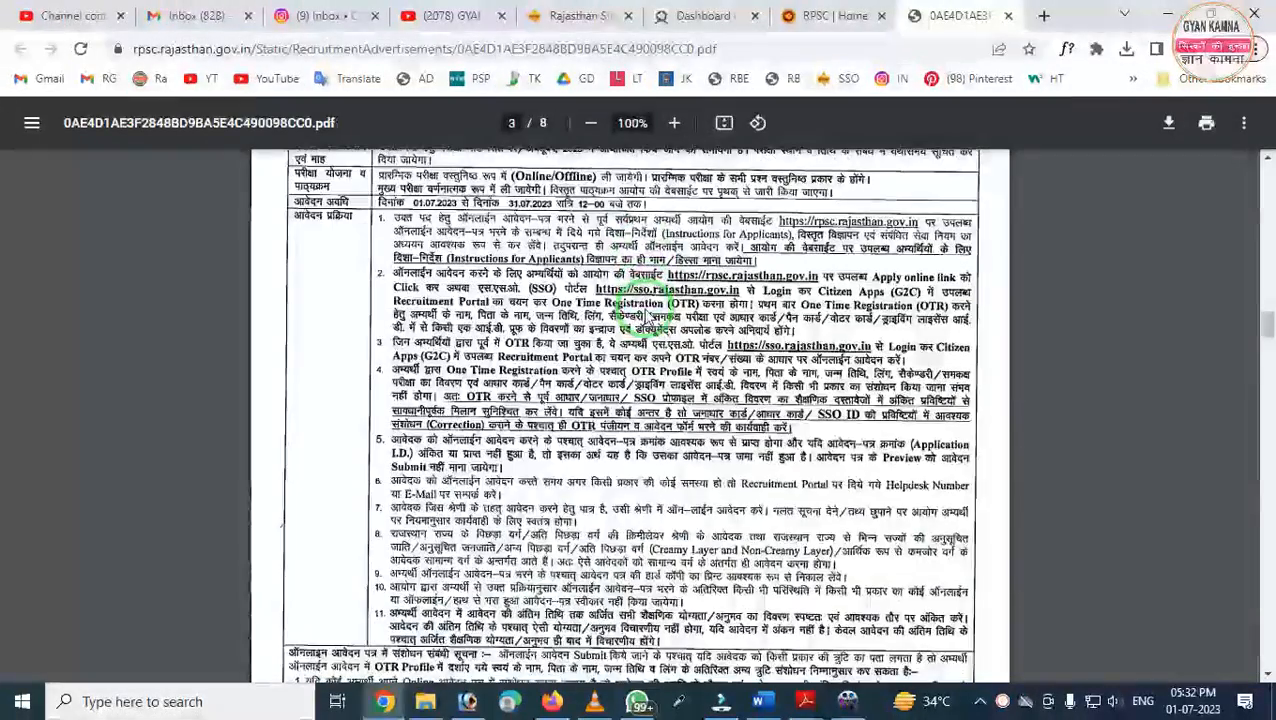
scroll(645, 312, up, 1)
scroll(643, 316, up, 1)
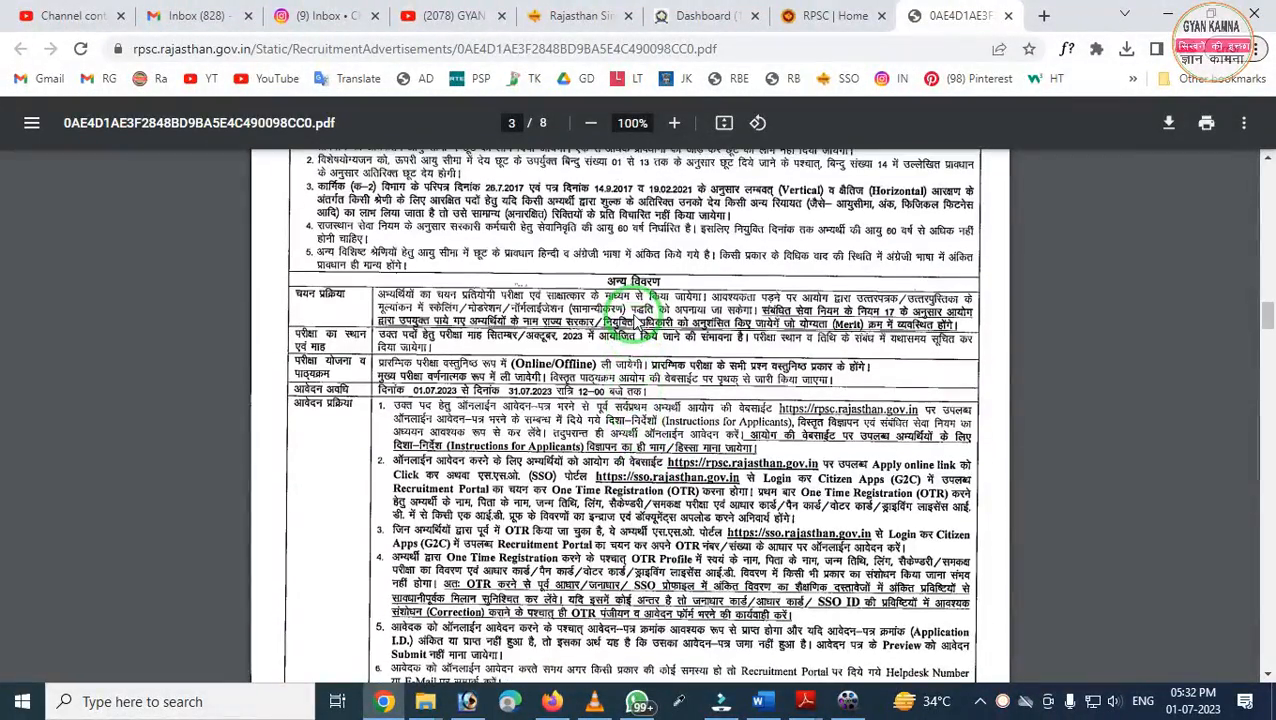
scroll(640, 318, down, 4)
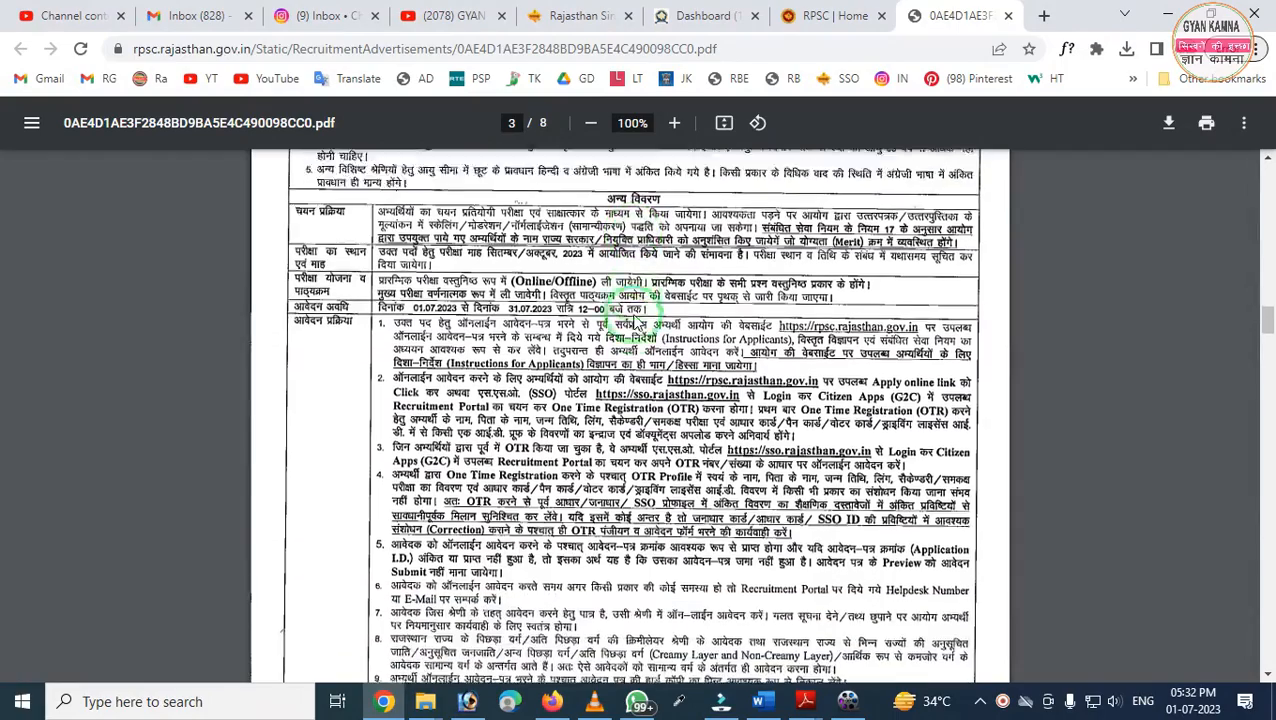
scroll(620, 335, down, 4)
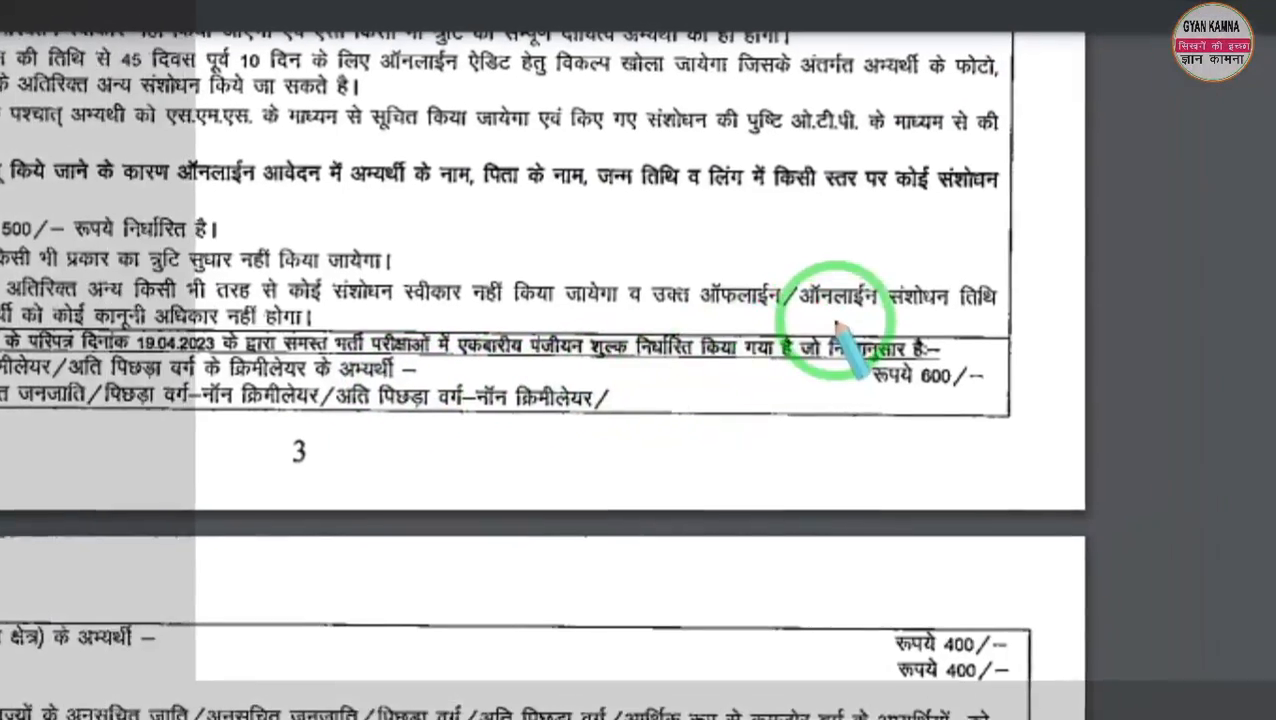
Step: Outline the ₹600 and ₹400 registration fees, then return to the portal dashboard
mouse_move(752, 316)
mouse_down()
mouse_move(800, 437)
mouse_move(914, 438)
mouse_up()
right_click(681, 405)
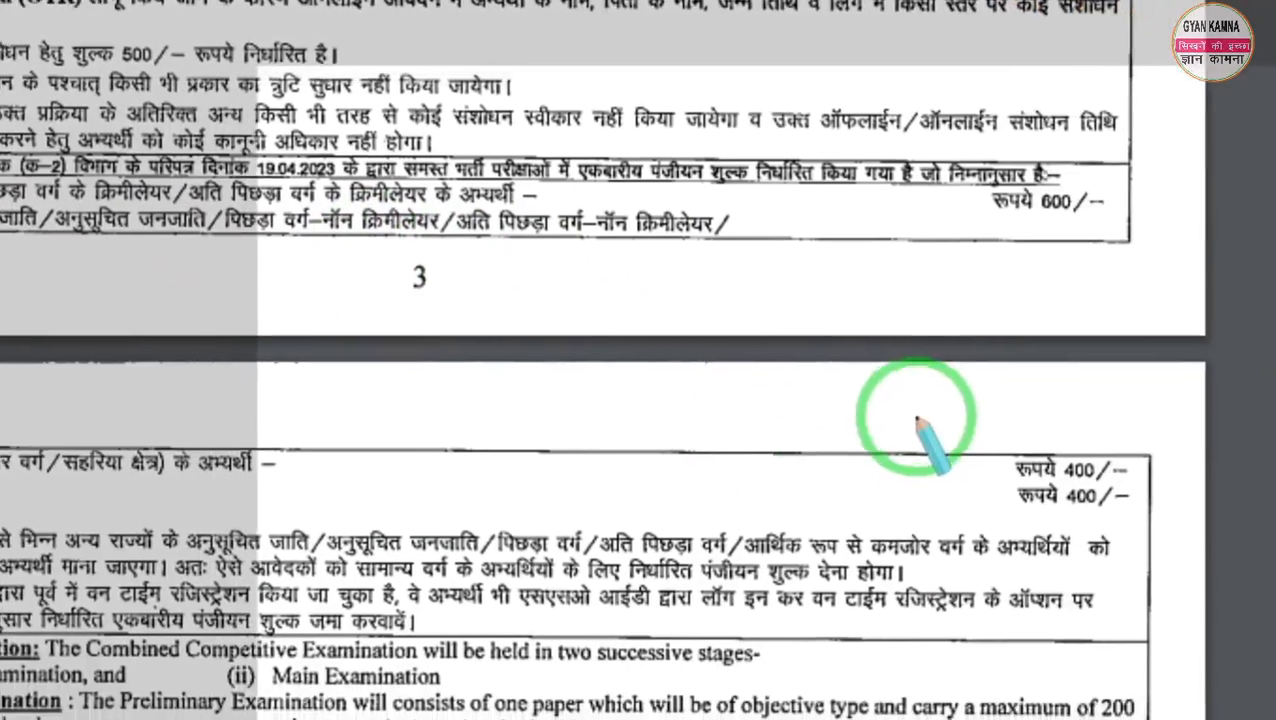
mouse_move(797, 358)
mouse_down()
mouse_move(900, 520)
mouse_move(1056, 527)
mouse_up()
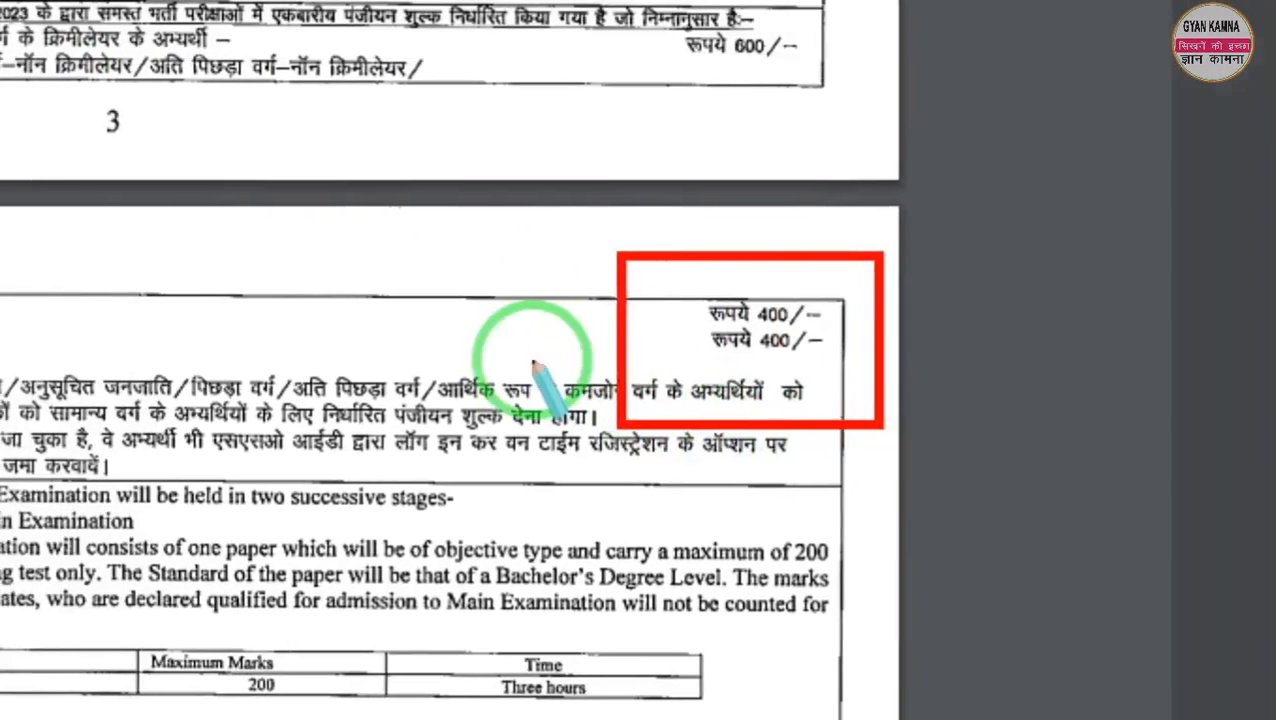
right_click(702, 461)
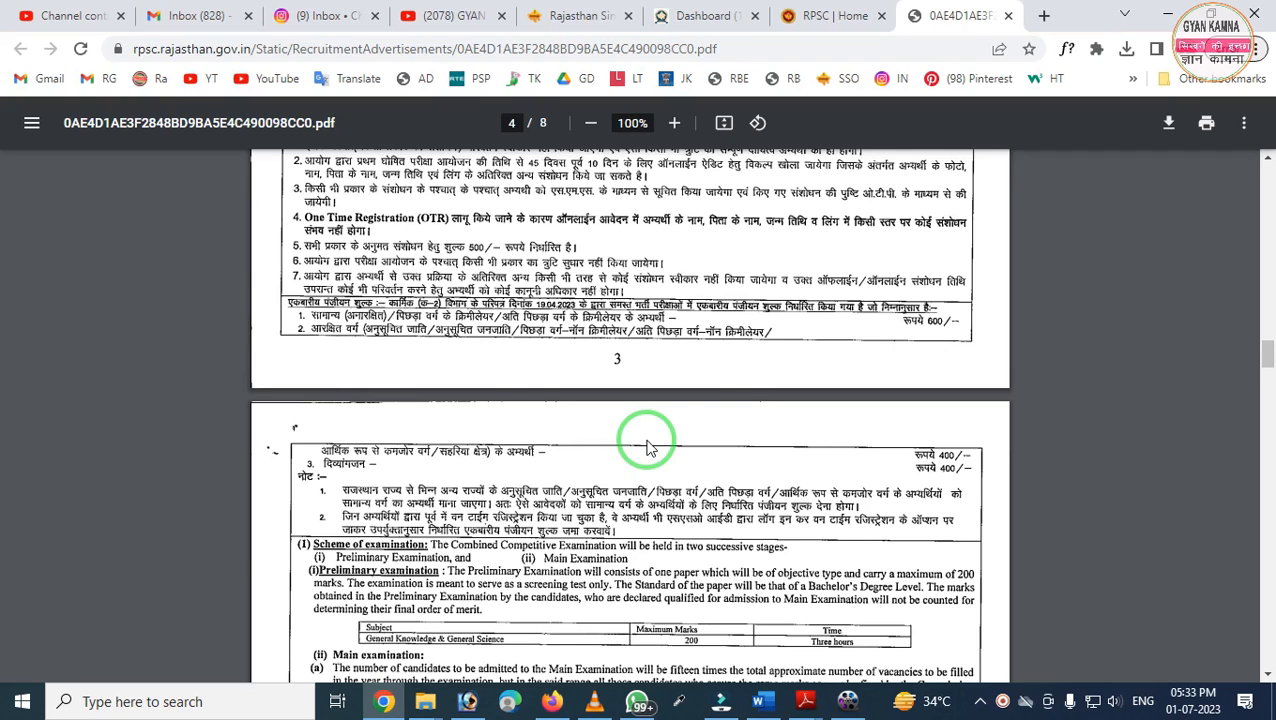
click(707, 14)
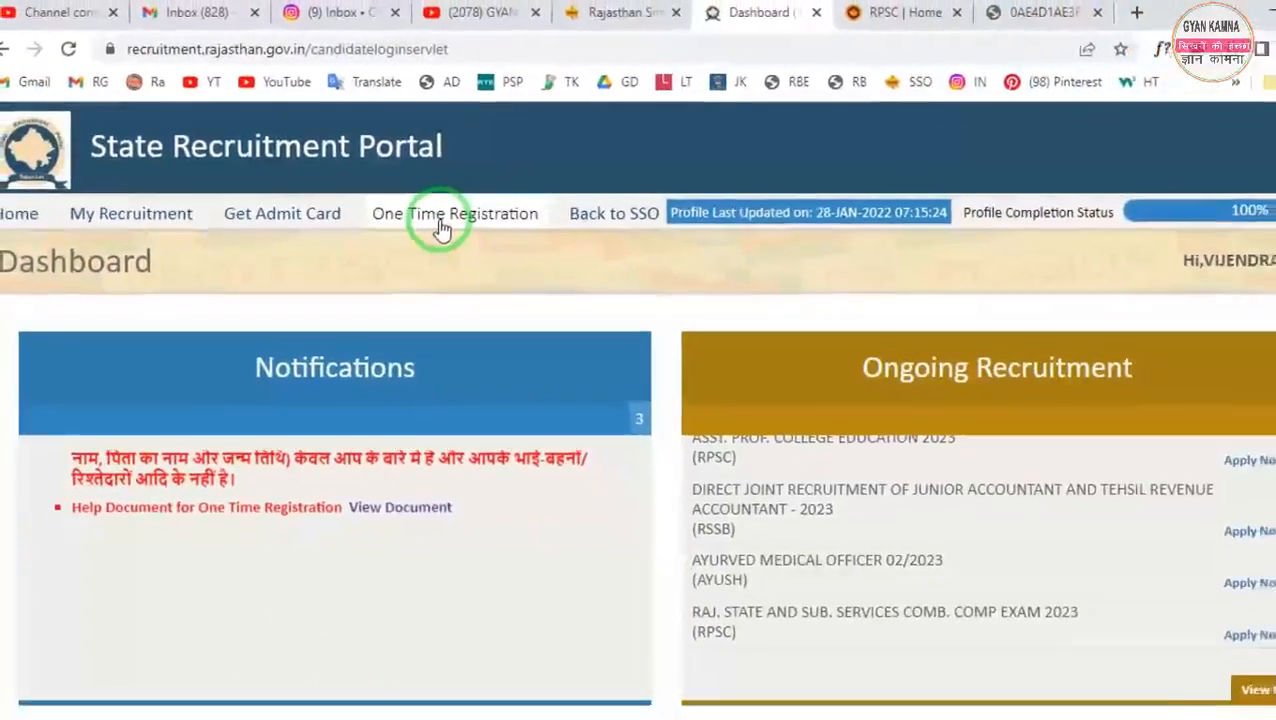
Step: Open the One Time Registration profile, review the candidate details, and bring up the Pay Fee form
click(591, 326)
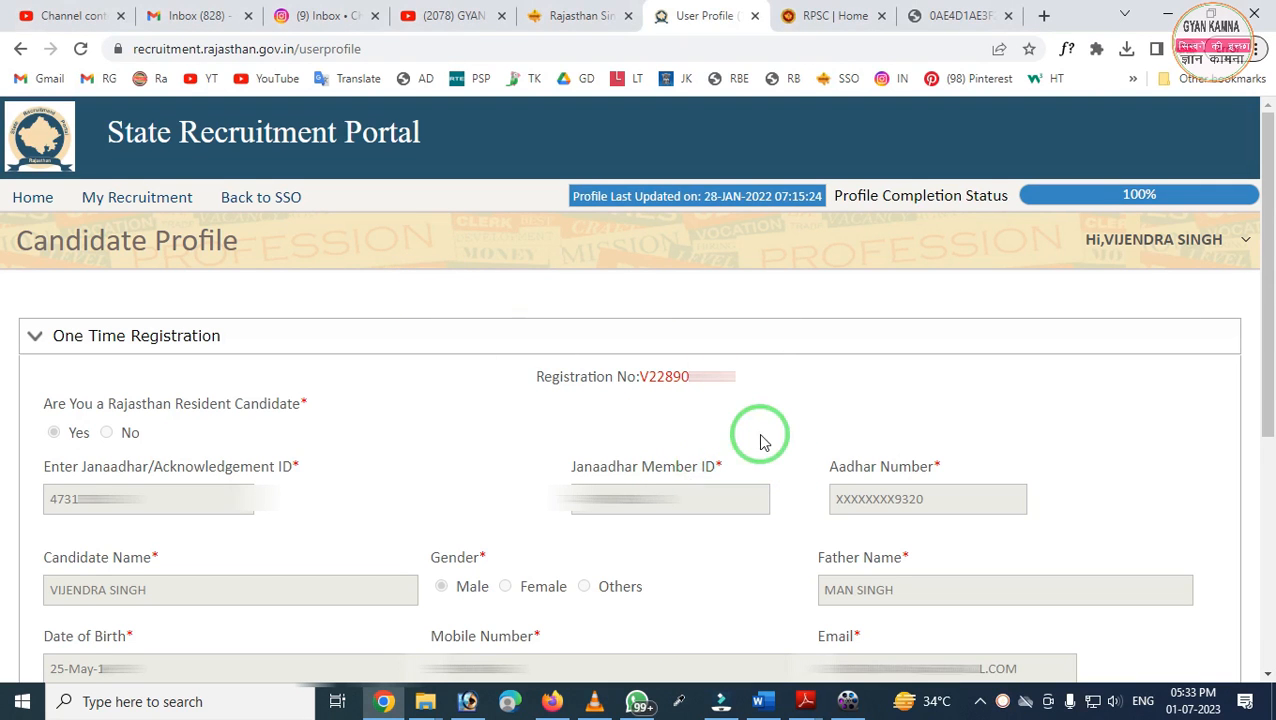
scroll(994, 473, down, 2)
scroll(994, 473, up, 1)
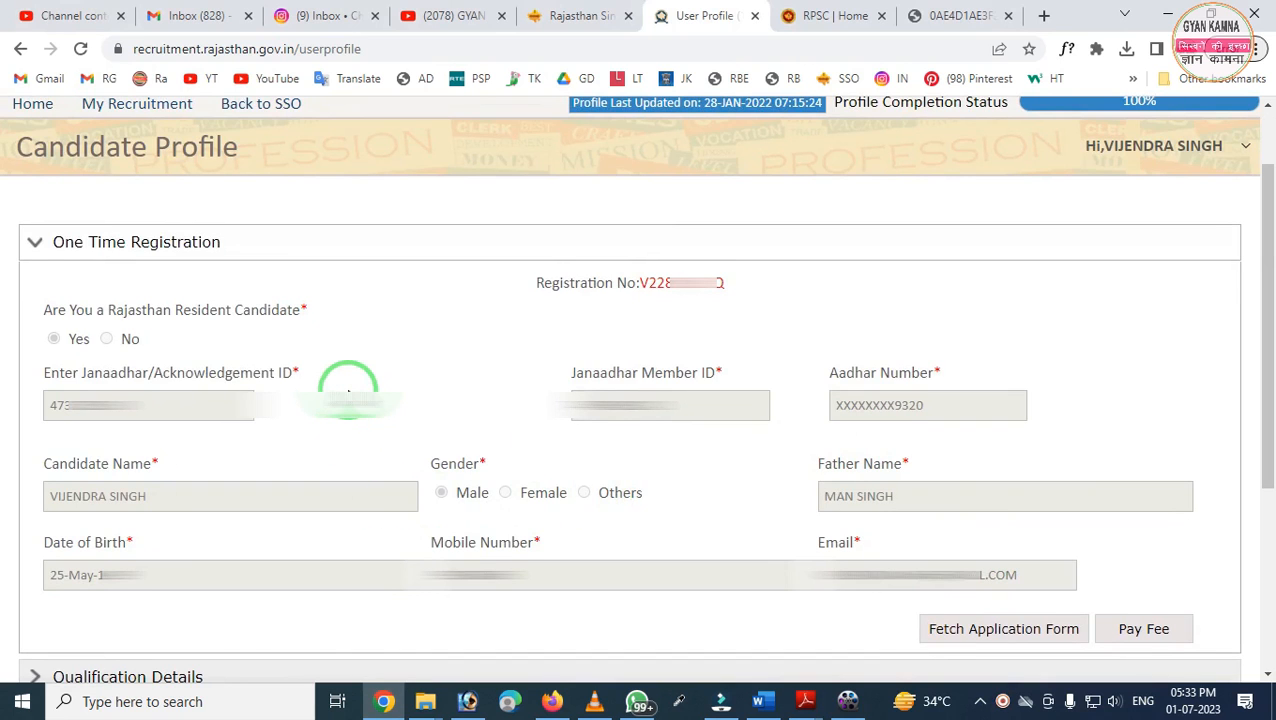
mouse_move(2, 214)
mouse_down()
mouse_move(236, 550)
mouse_move(490, 596)
mouse_up()
key(Escape)
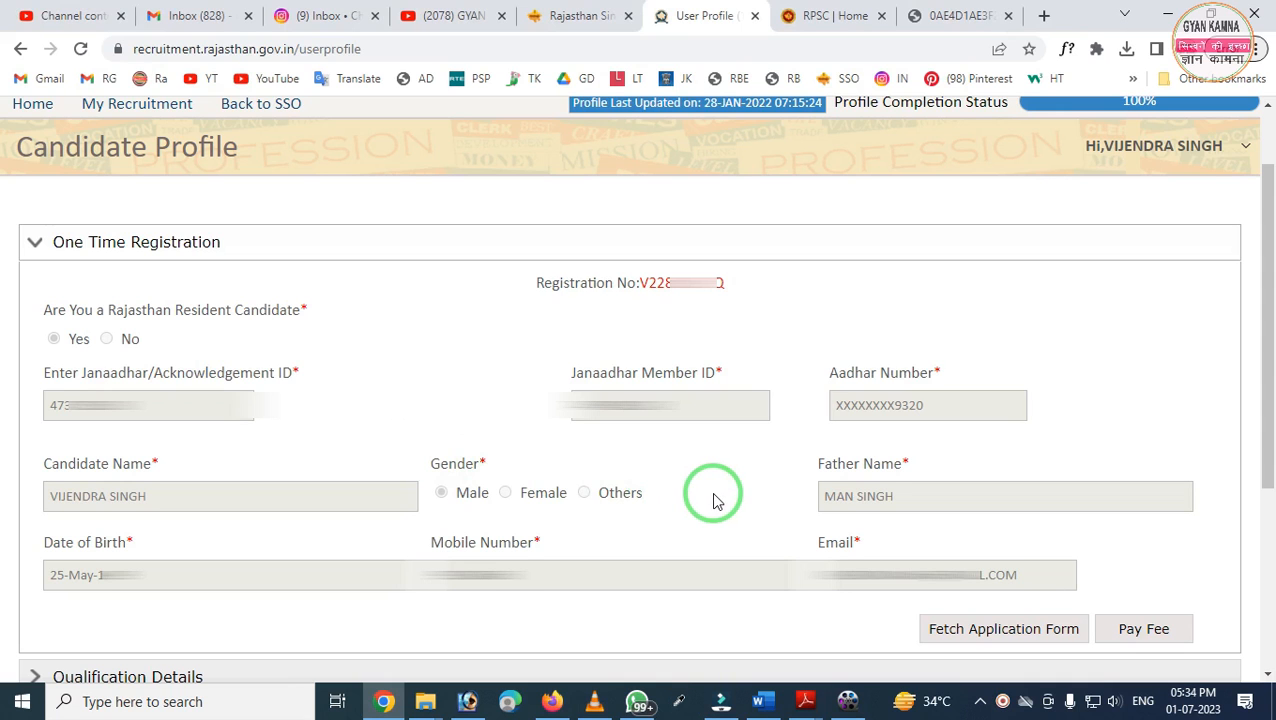
scroll(713, 500, down, 2)
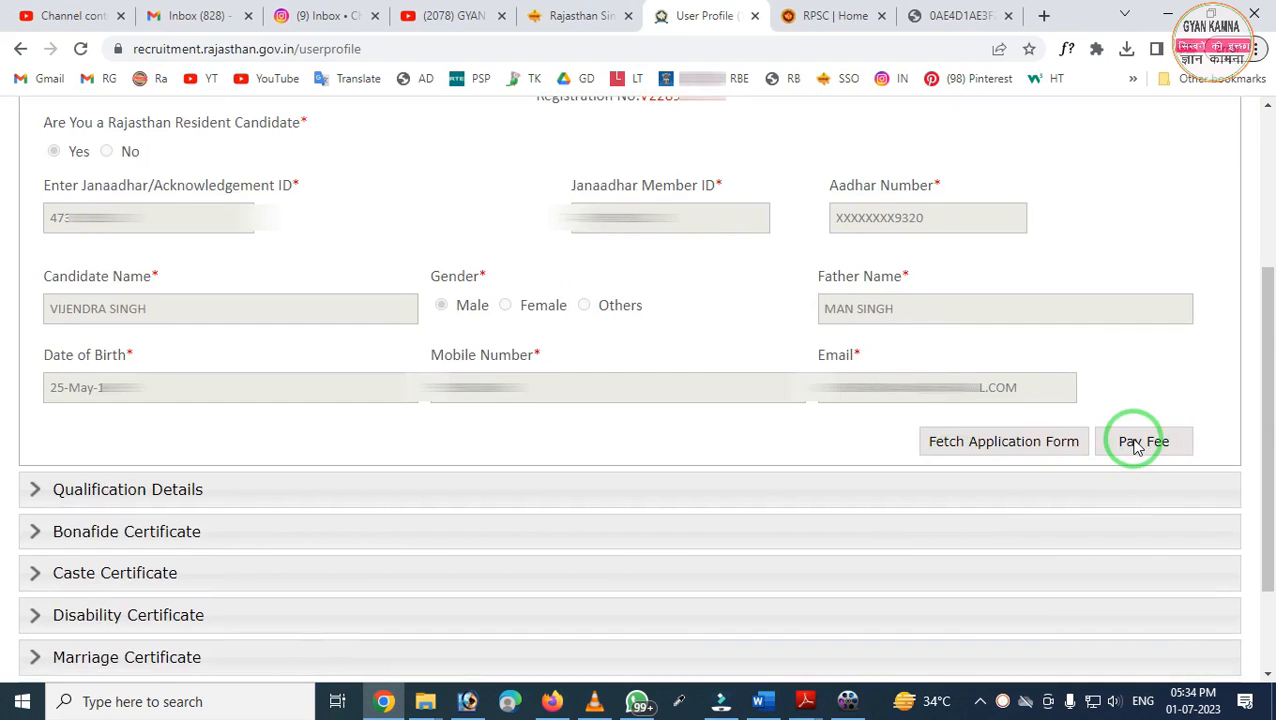
click(1135, 446)
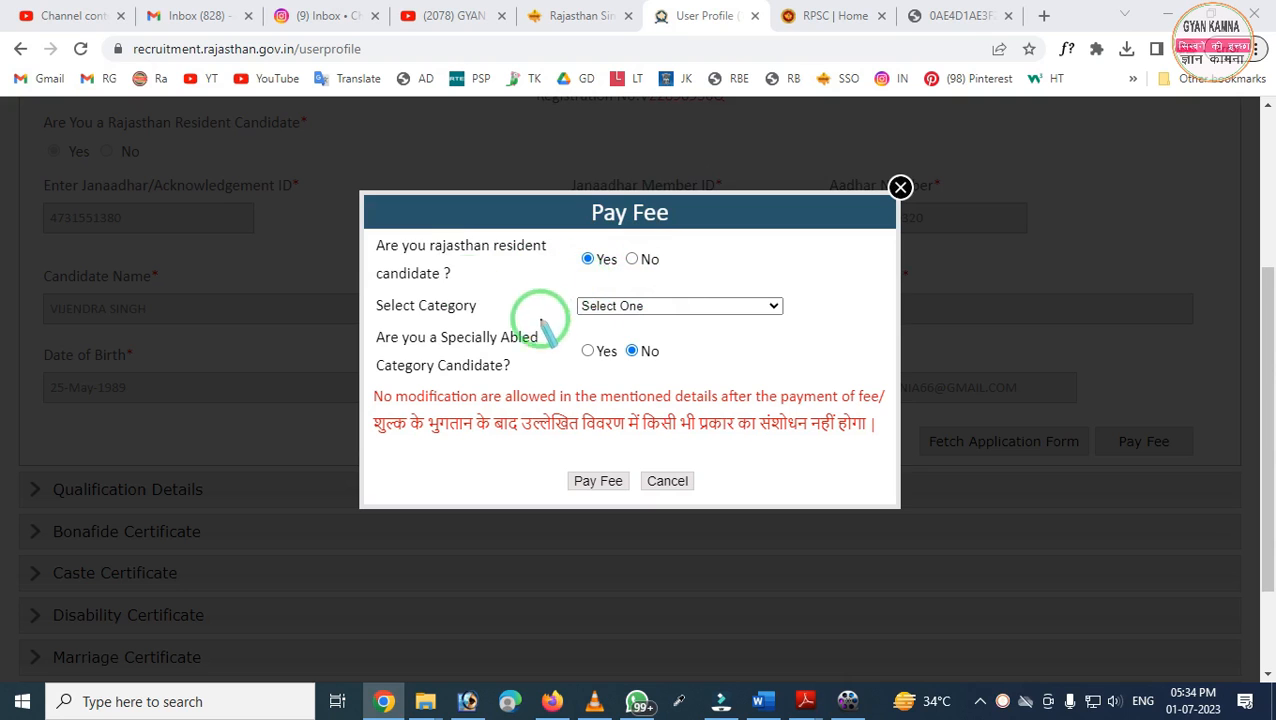
Step: Select the RESERVED category with its 400 fee, keep Specially Abled No, and confirm payment
drag(366, 262, 767, 357)
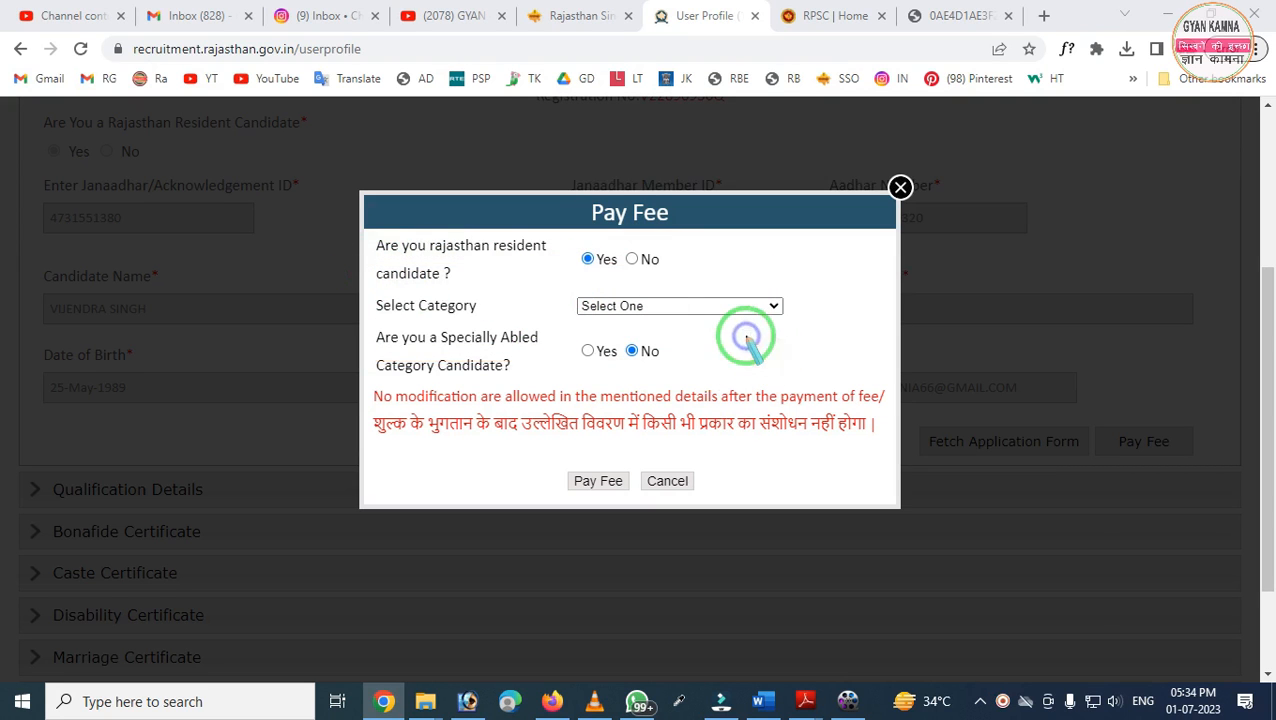
click(676, 308)
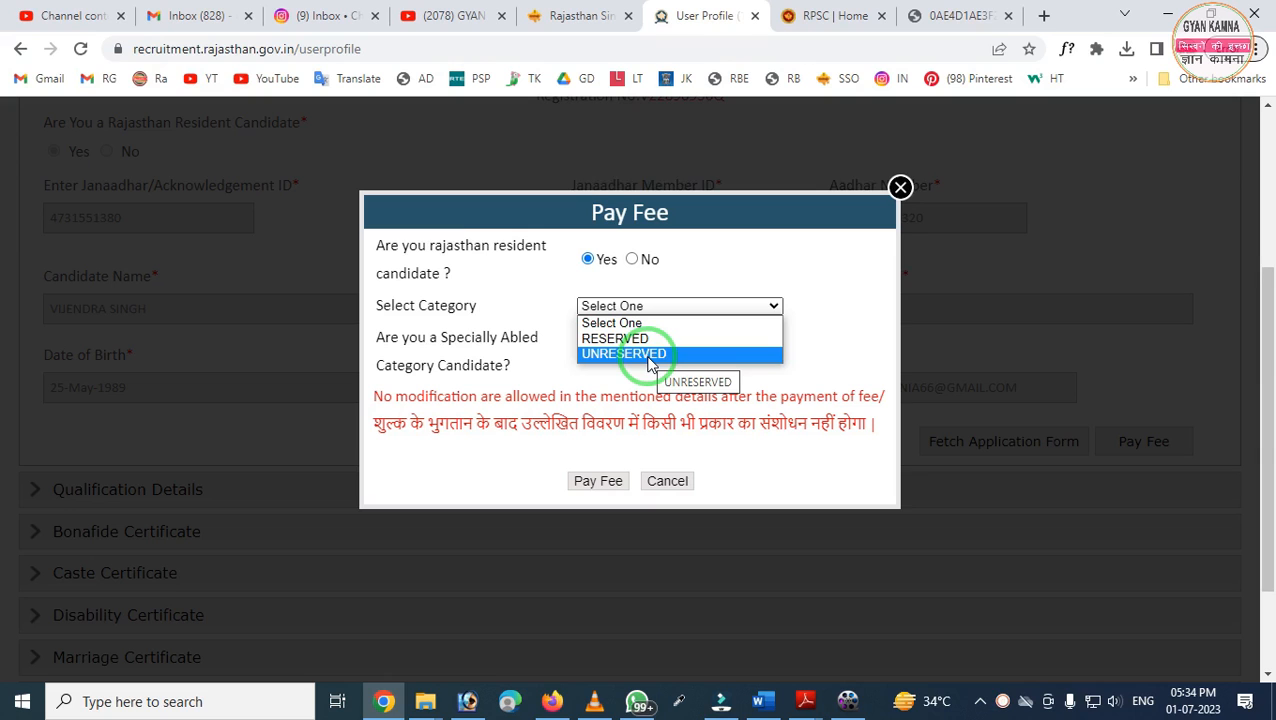
click(612, 339)
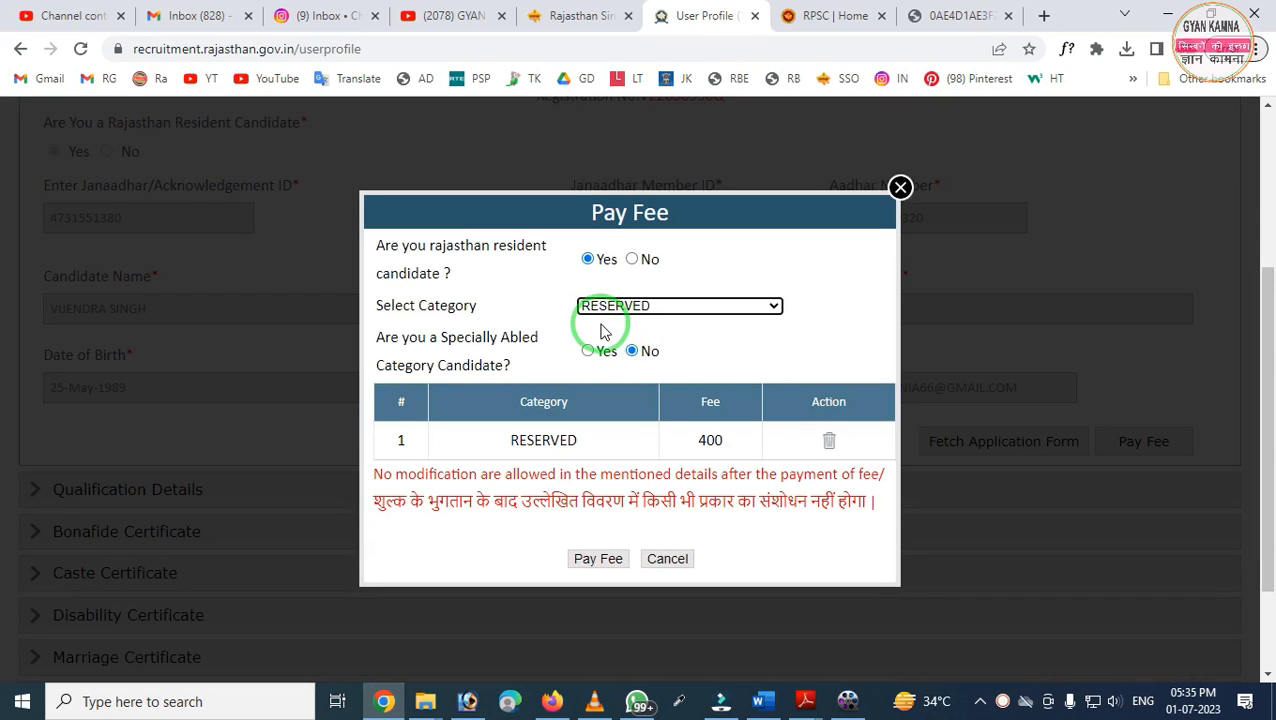
mouse_move(366, 304)
mouse_down()
mouse_move(382, 347)
mouse_move(480, 378)
mouse_move(571, 373)
mouse_up()
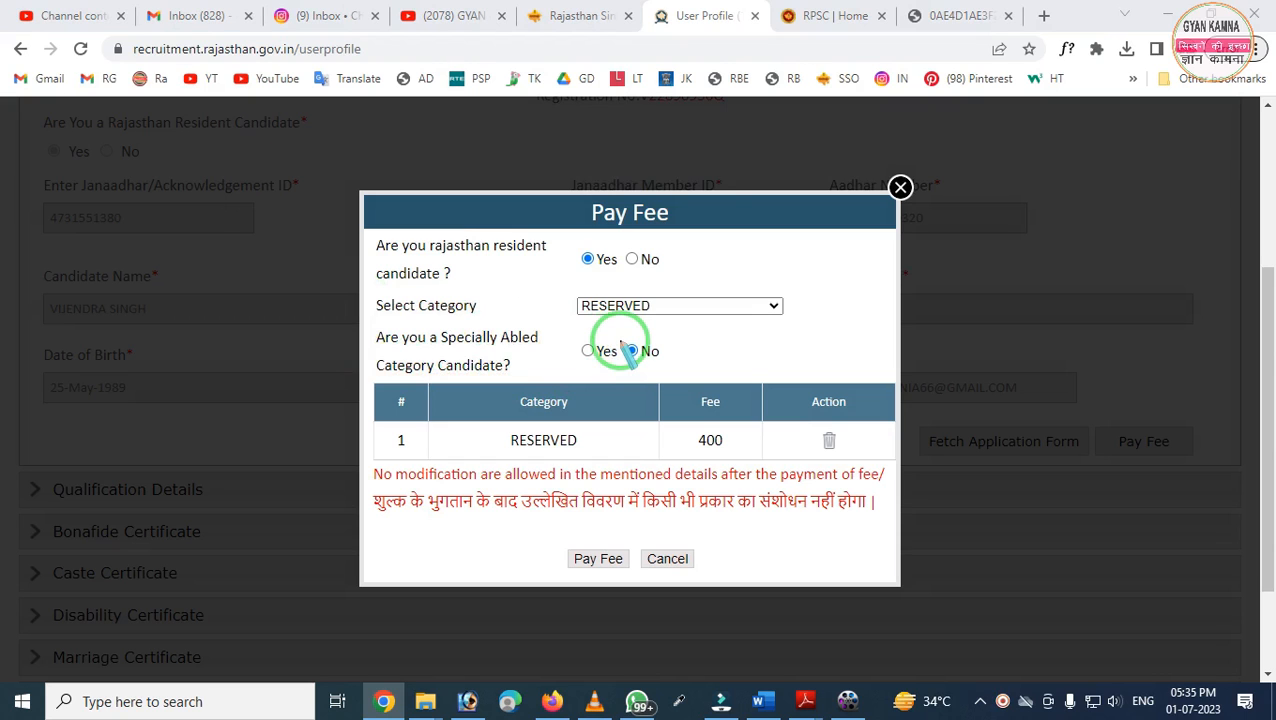
drag(650, 407, 748, 486)
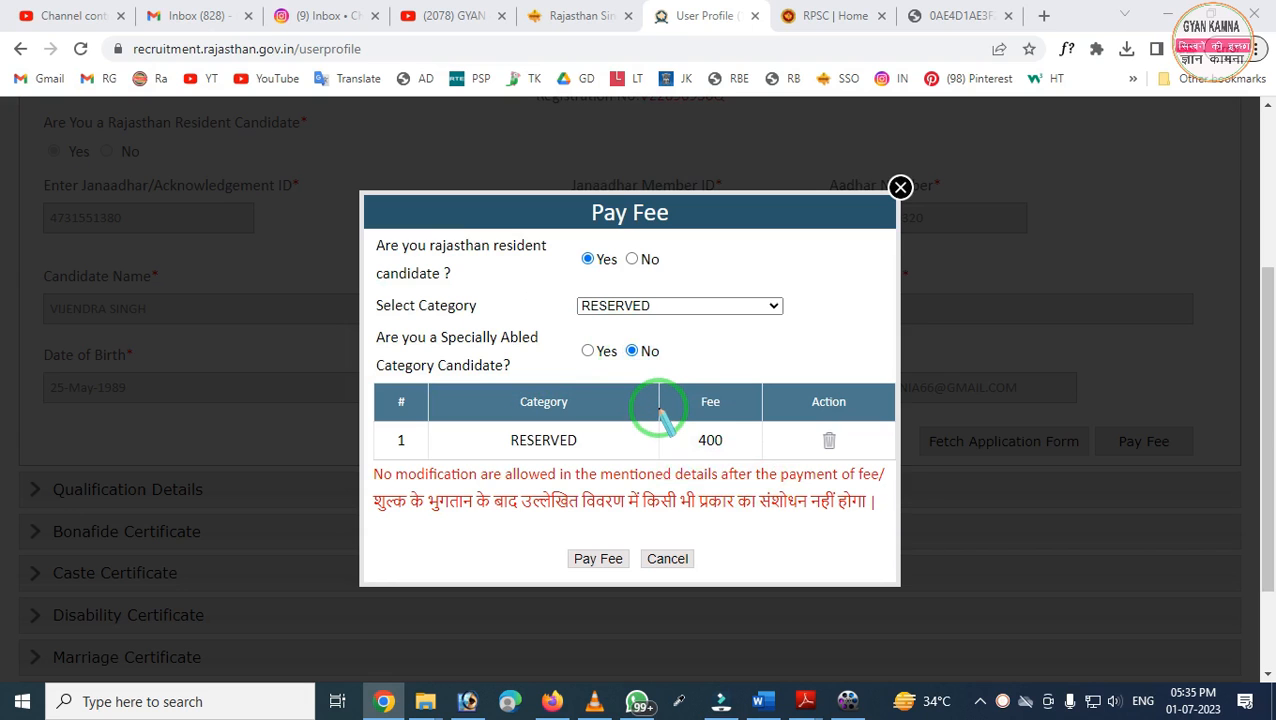
click(598, 559)
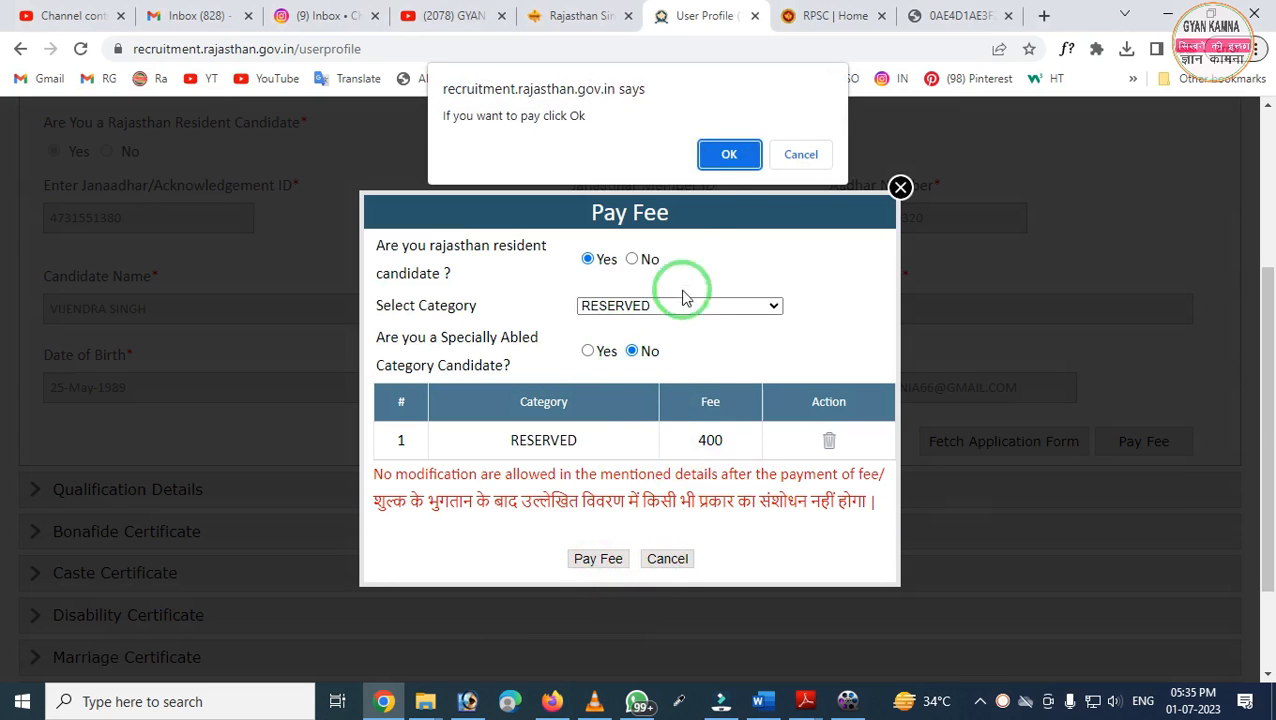
click(729, 154)
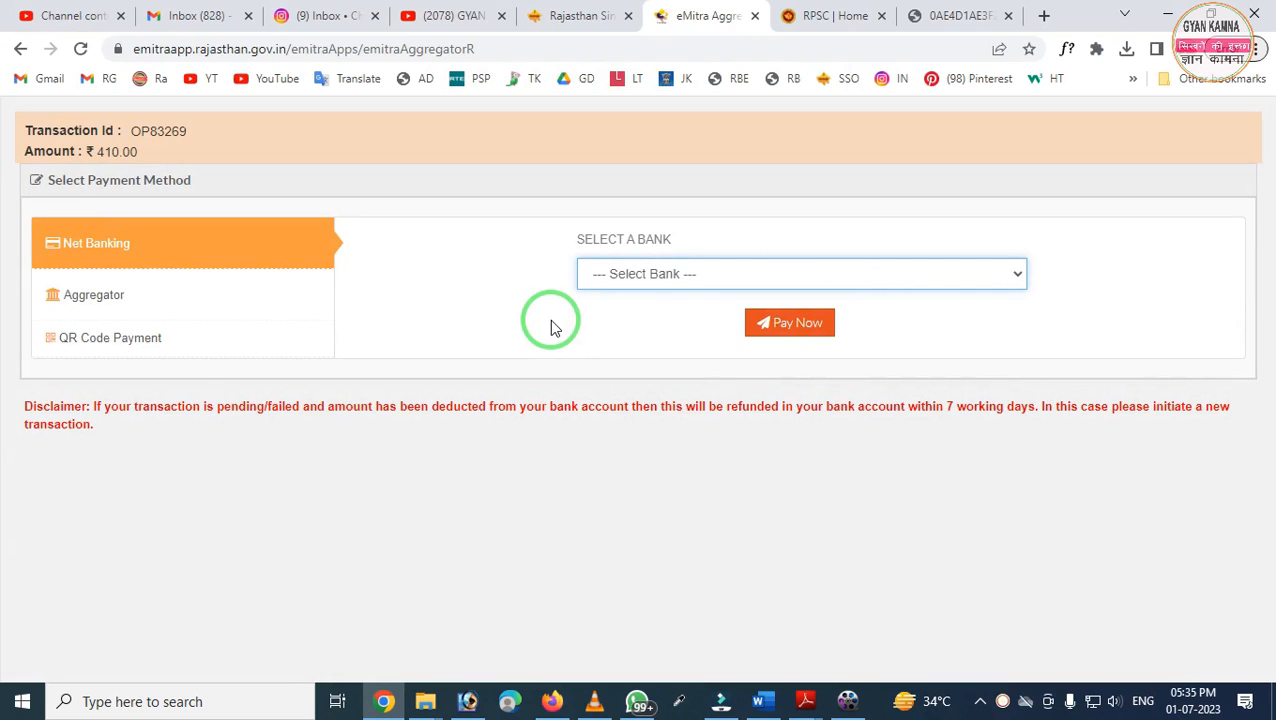
Step: Compare the Net Banking and QR Code Payment options, keeping Net Banking selected
key(ctrl+2)
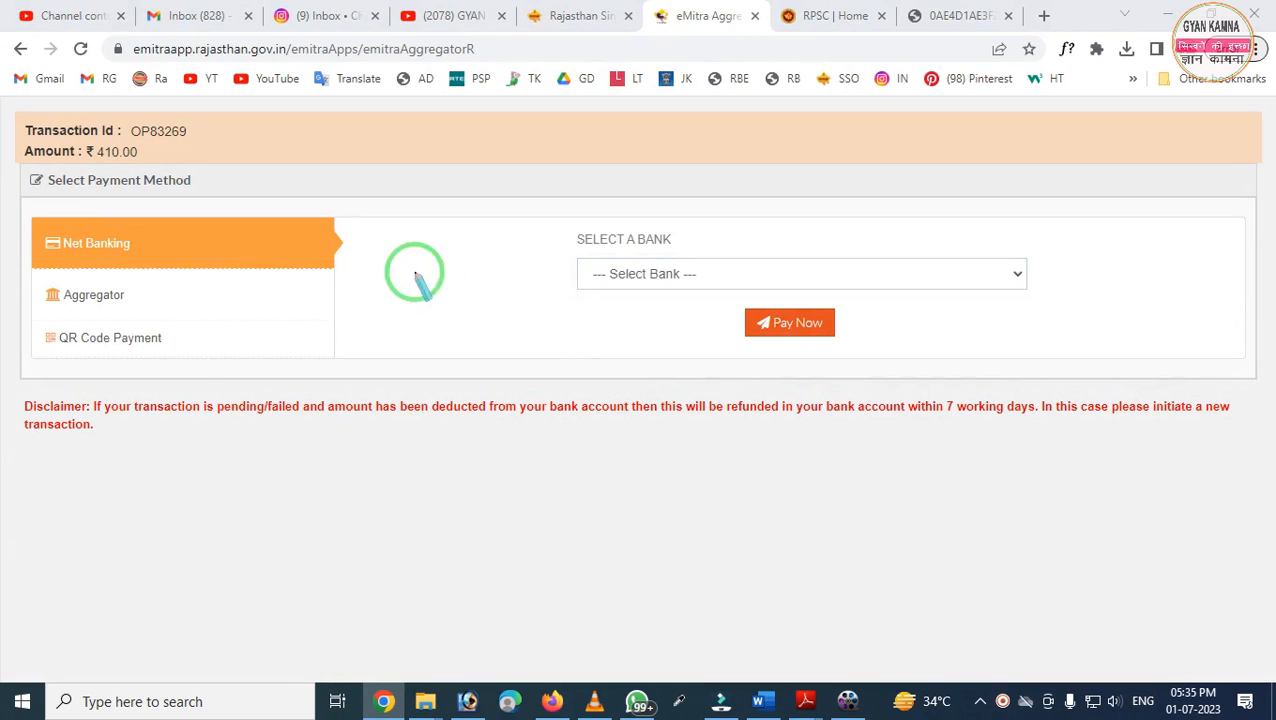
mouse_move(28, 204)
mouse_down()
mouse_move(228, 313)
mouse_move(397, 282)
mouse_up()
right_click(382, 285)
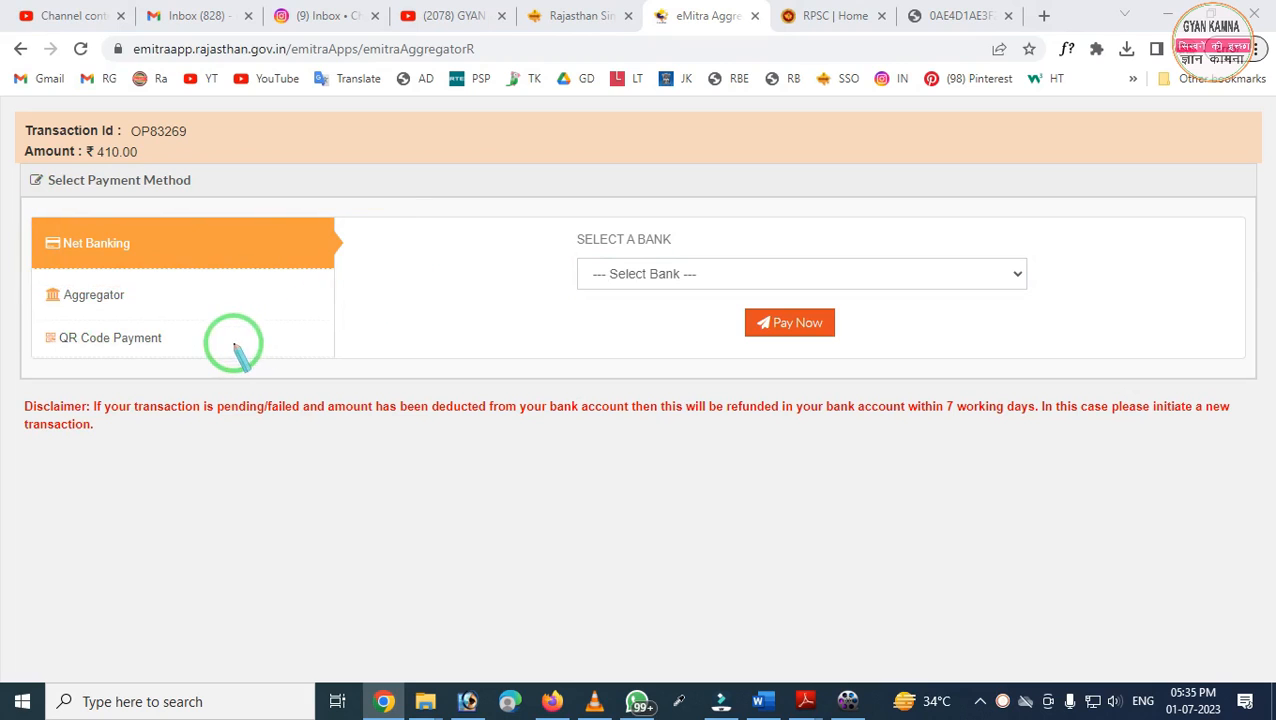
mouse_move(24, 317)
mouse_down()
mouse_move(157, 373)
mouse_move(204, 372)
mouse_up()
right_click(204, 371)
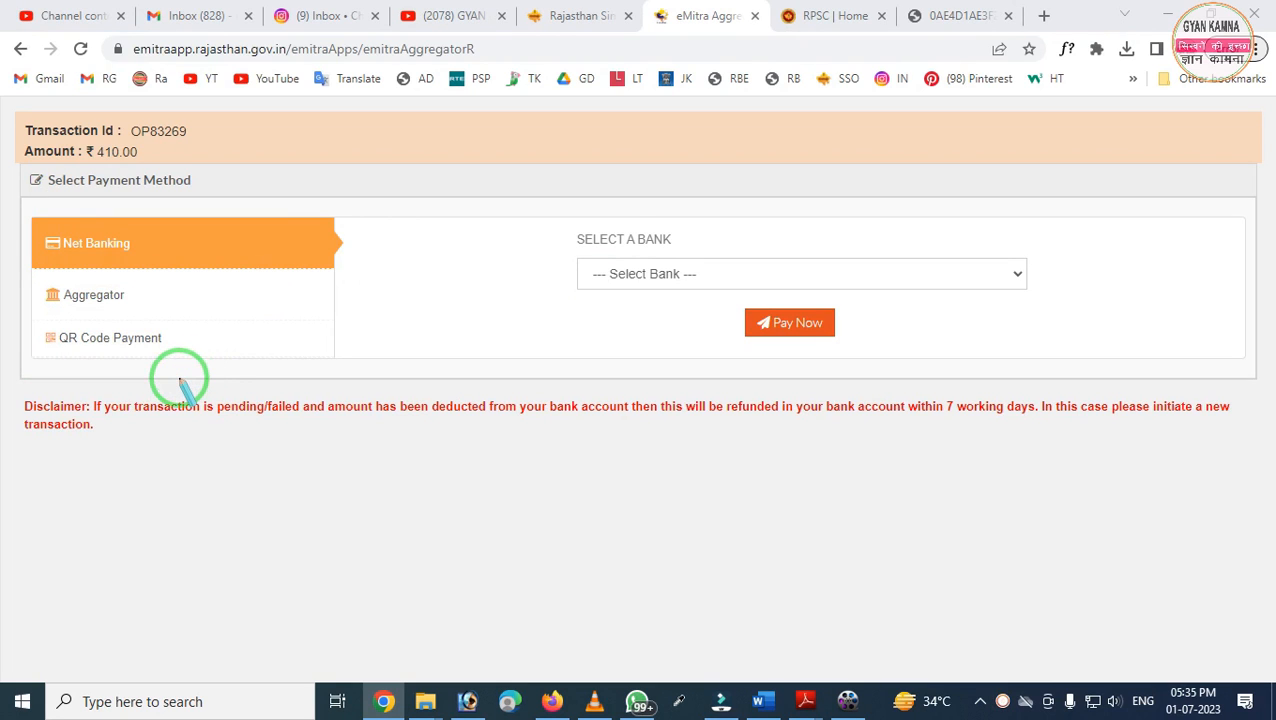
click(192, 338)
click(164, 250)
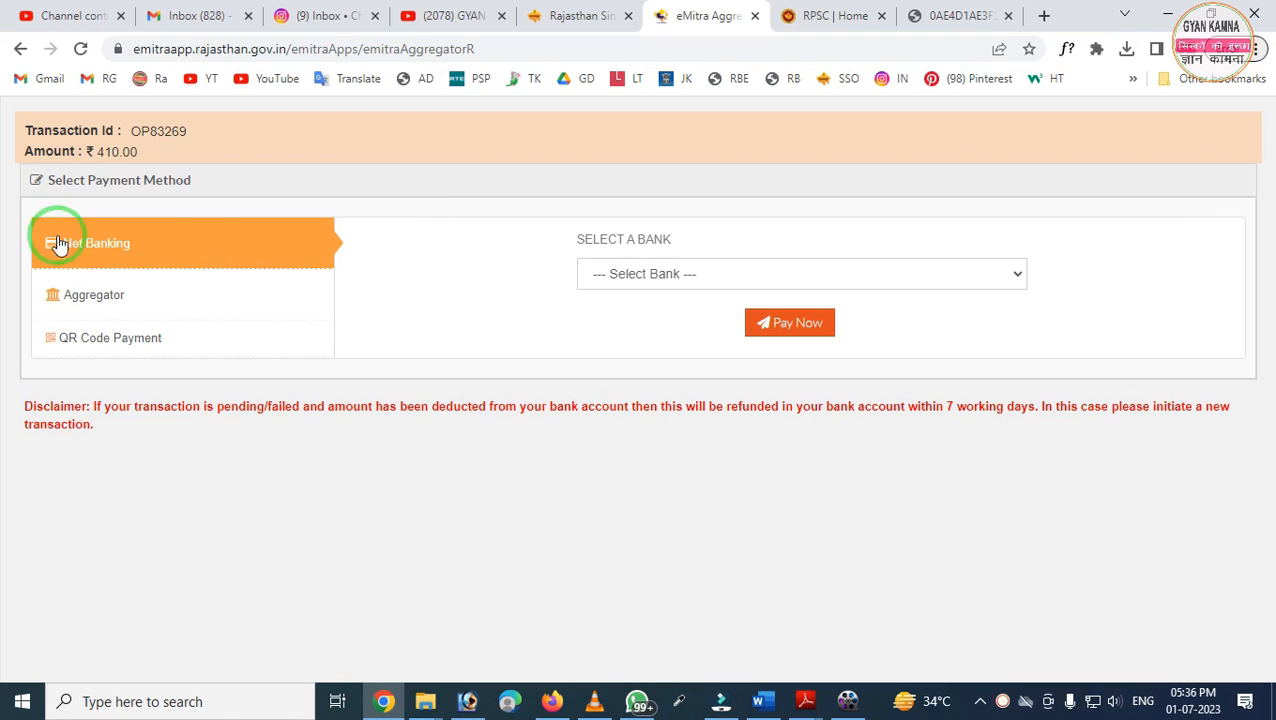
Step: Choose STATE BANK INDIA GROUP (RPP) as the bank and proceed to pay
click(660, 276)
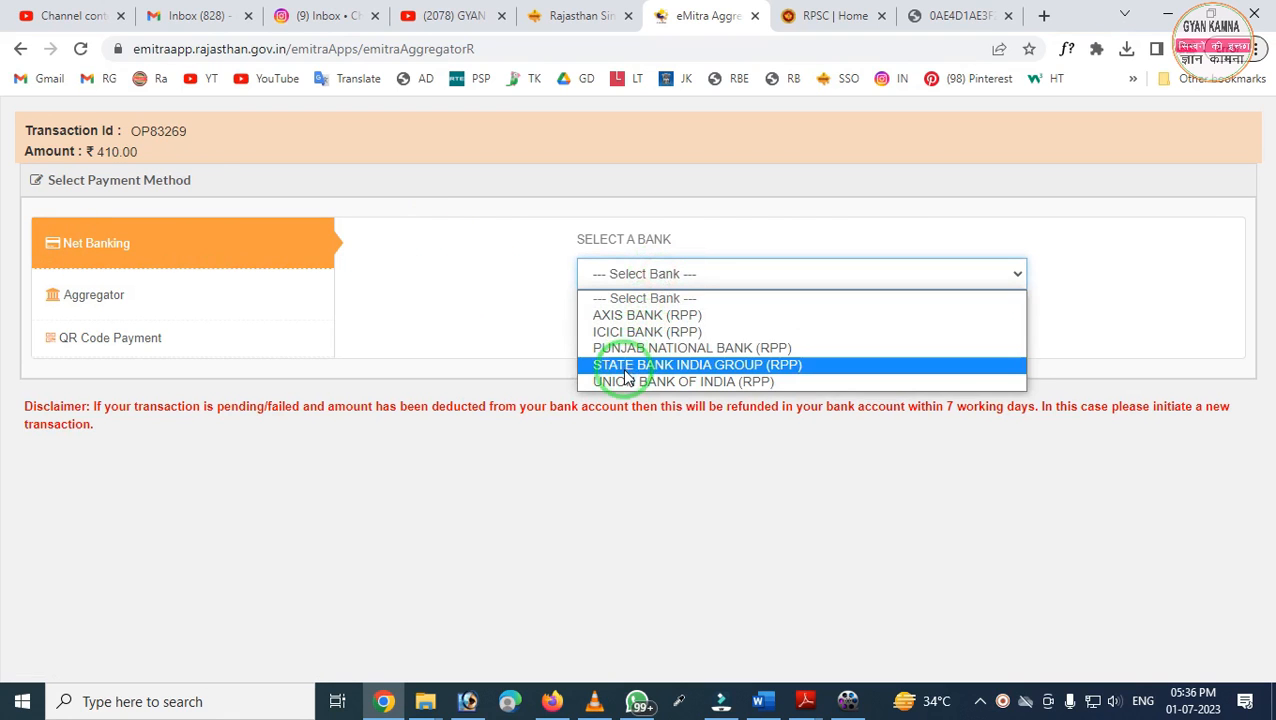
click(640, 365)
click(779, 333)
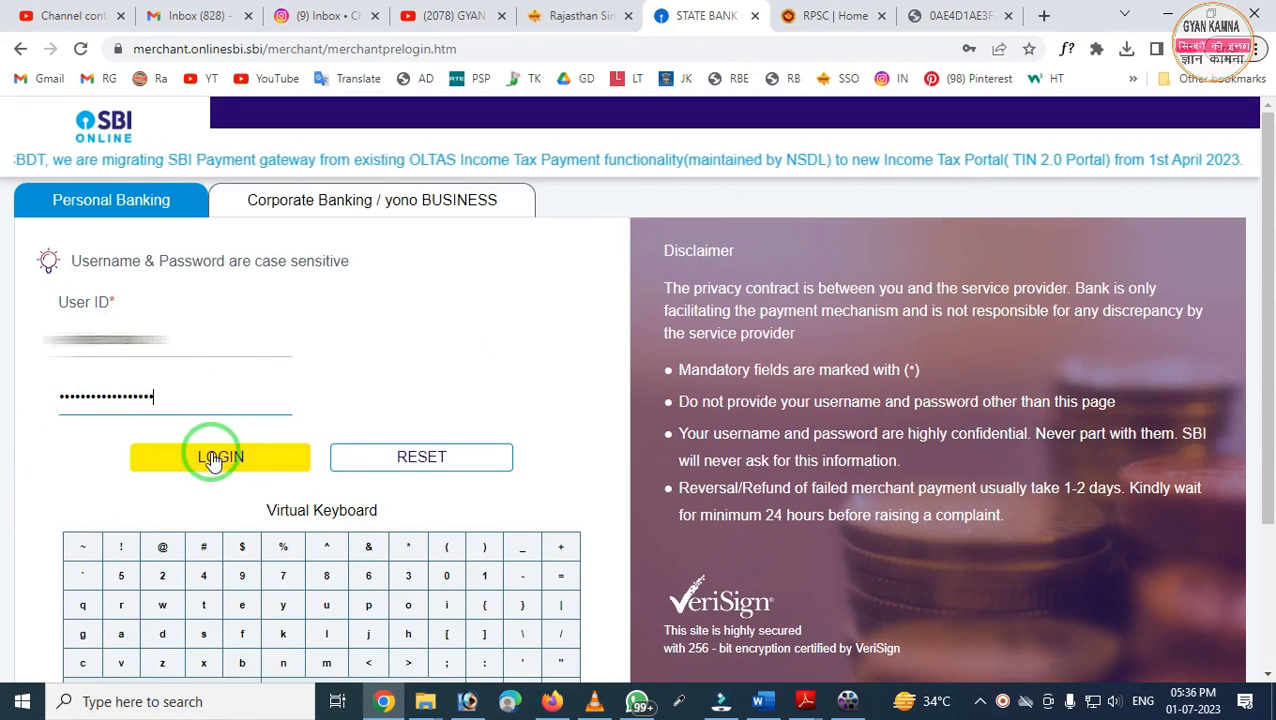
Step: Log in to SBI, confirm the ₹410.00 savings-account payment, and submit the SMS high security password
click(212, 459)
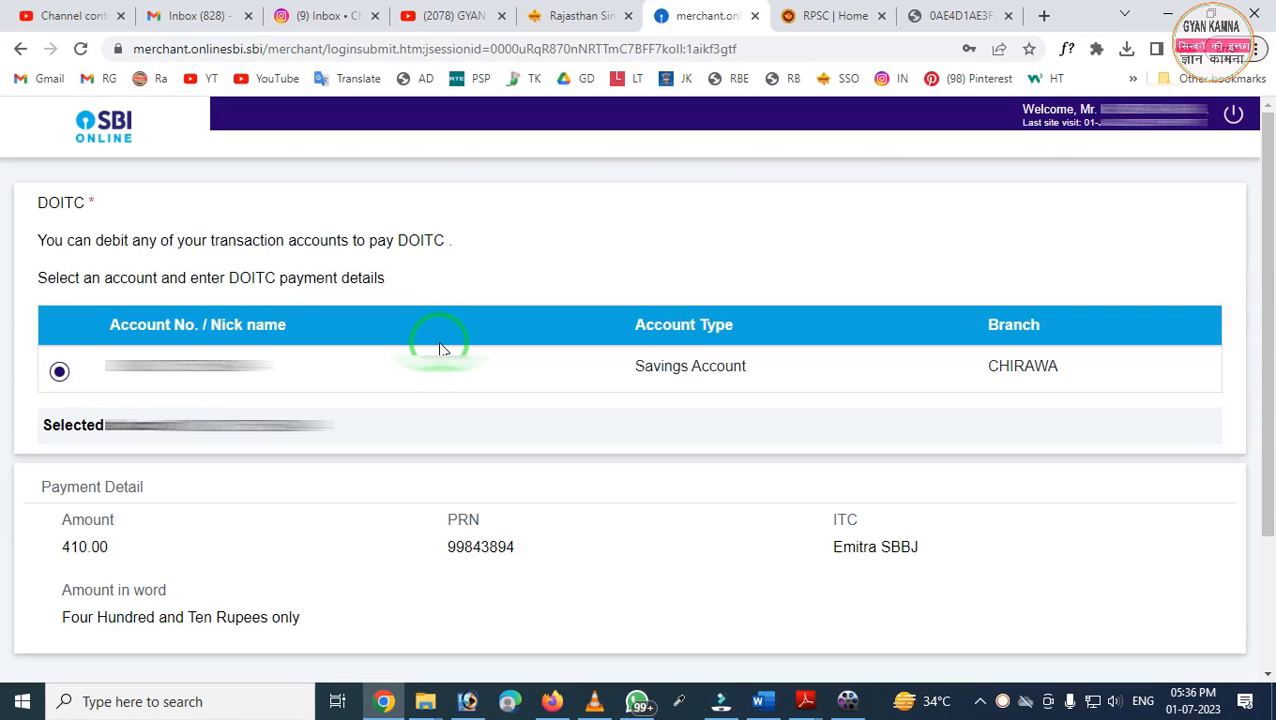
scroll(441, 355, down, 2)
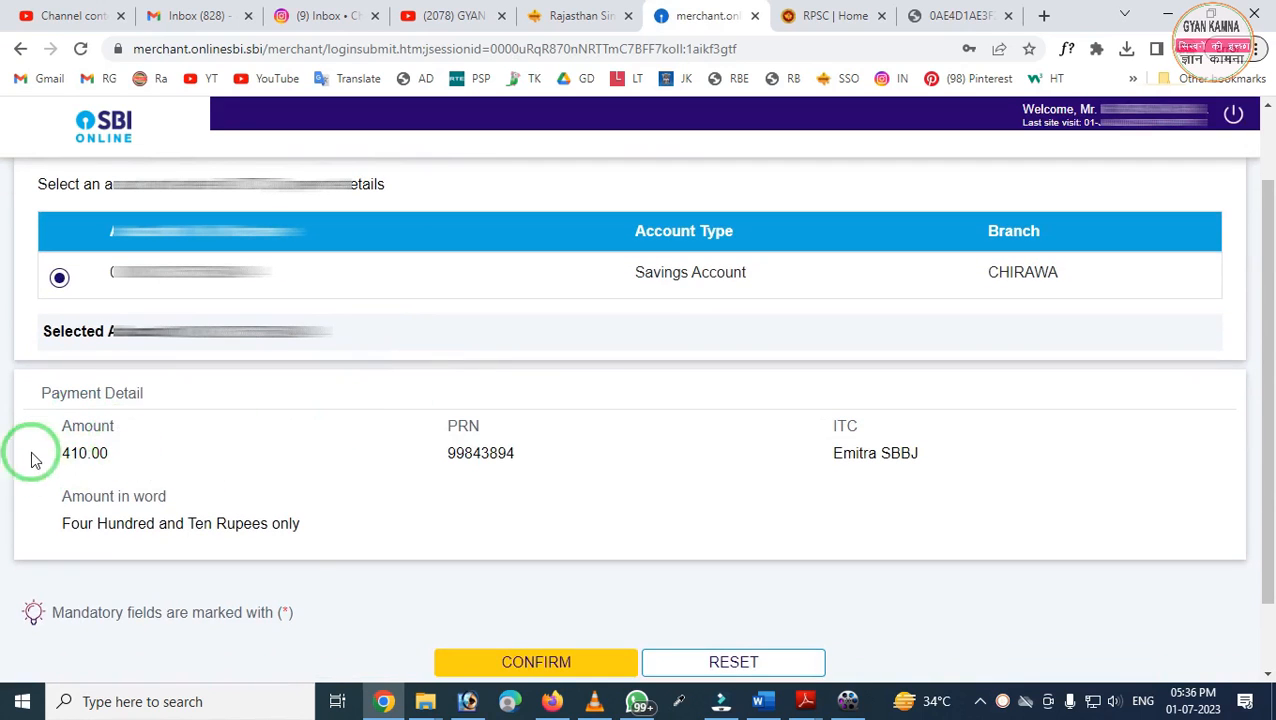
scroll(250, 440, down, 1)
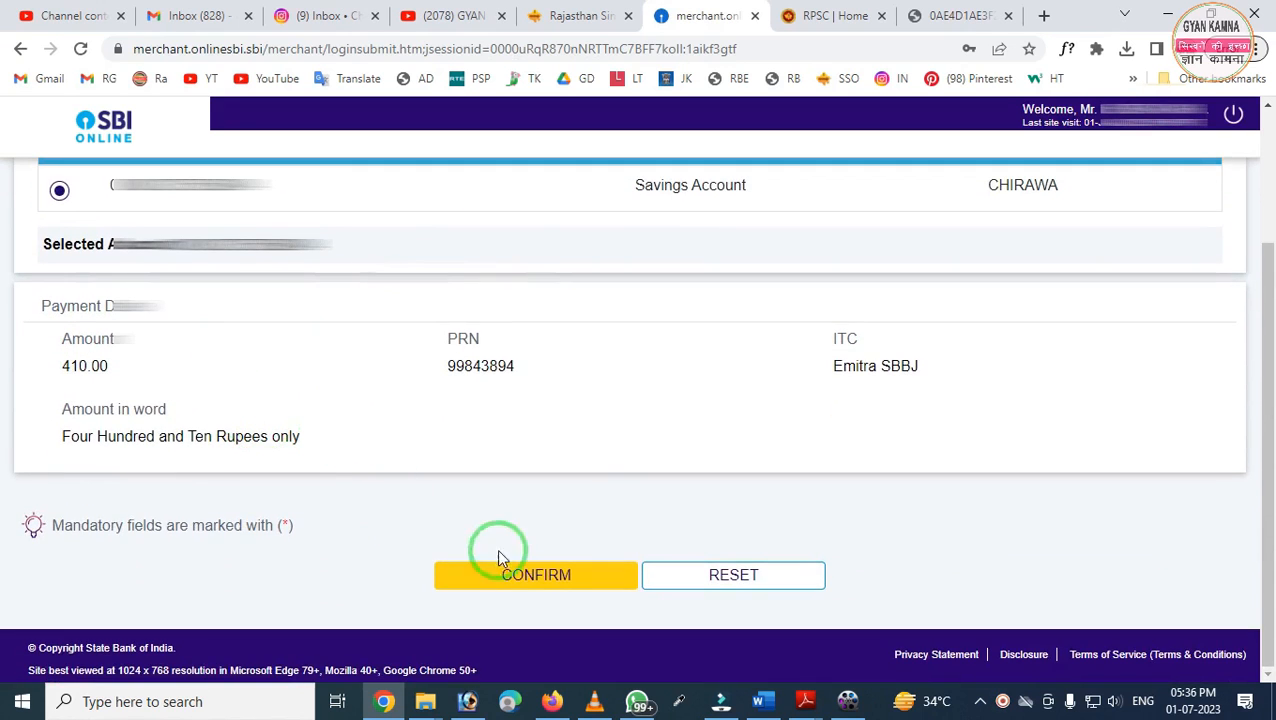
click(548, 577)
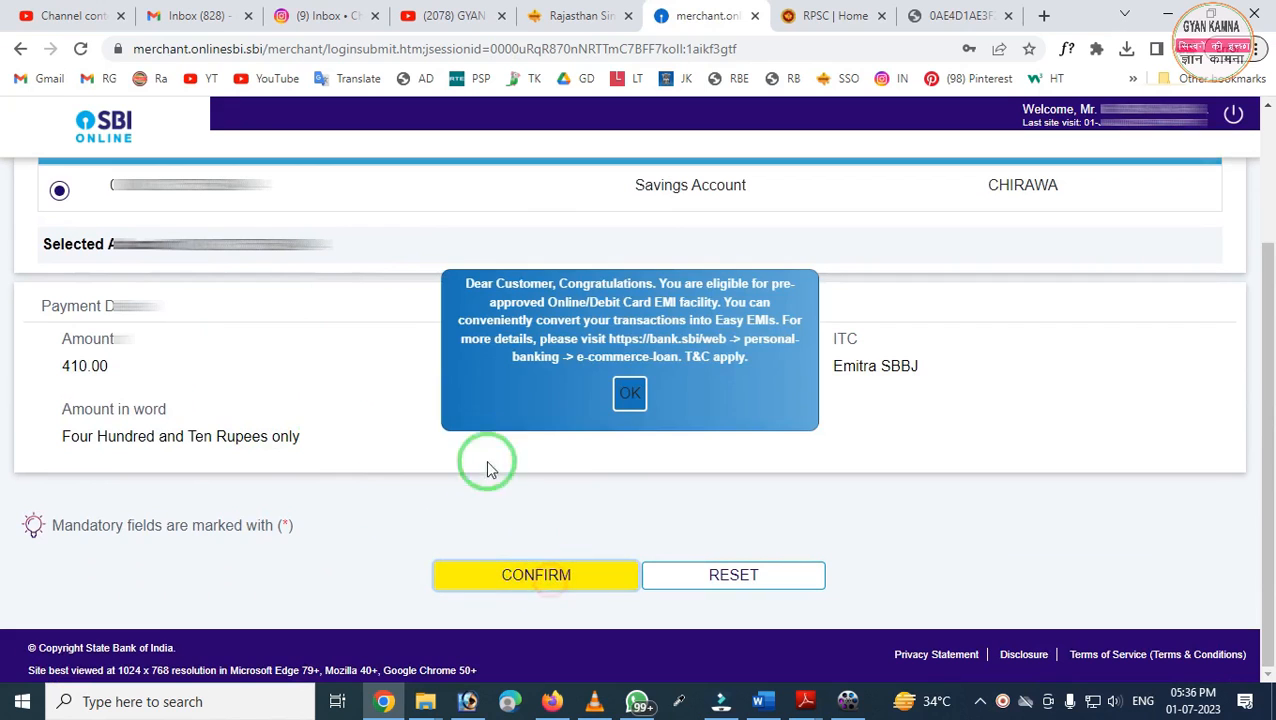
click(637, 396)
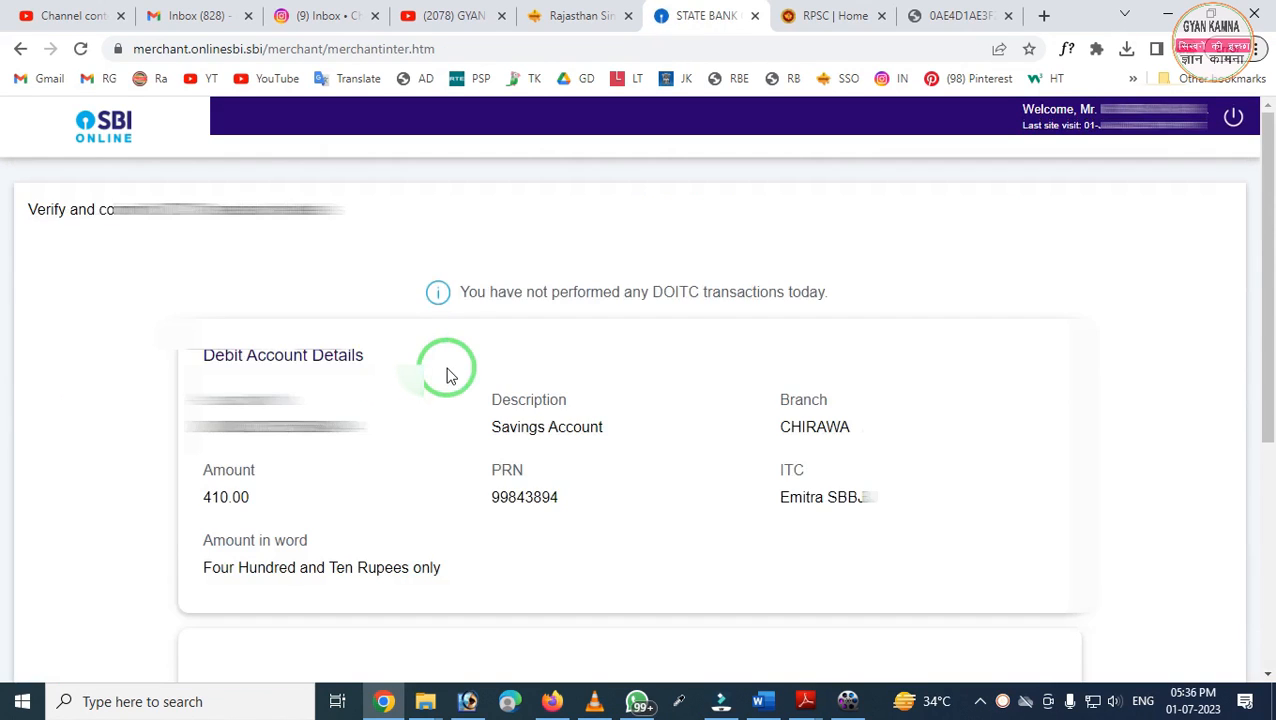
scroll(447, 375, down, 4)
click(558, 427)
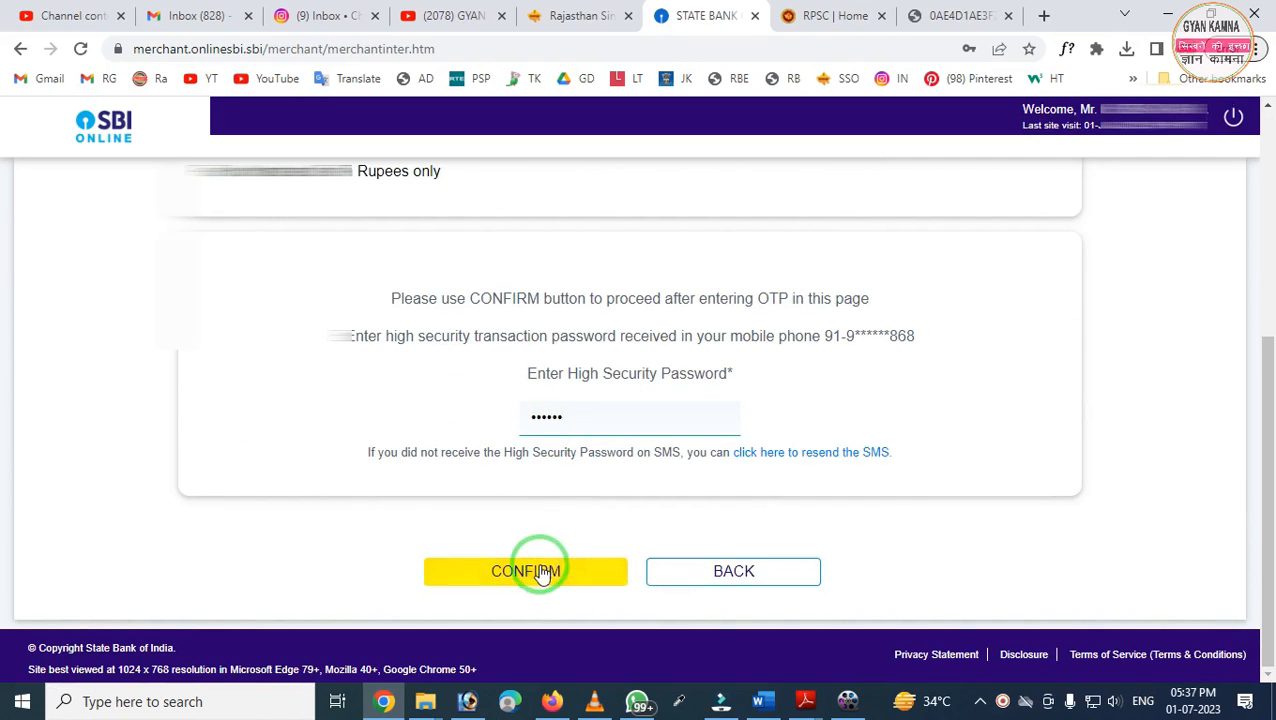
click(543, 572)
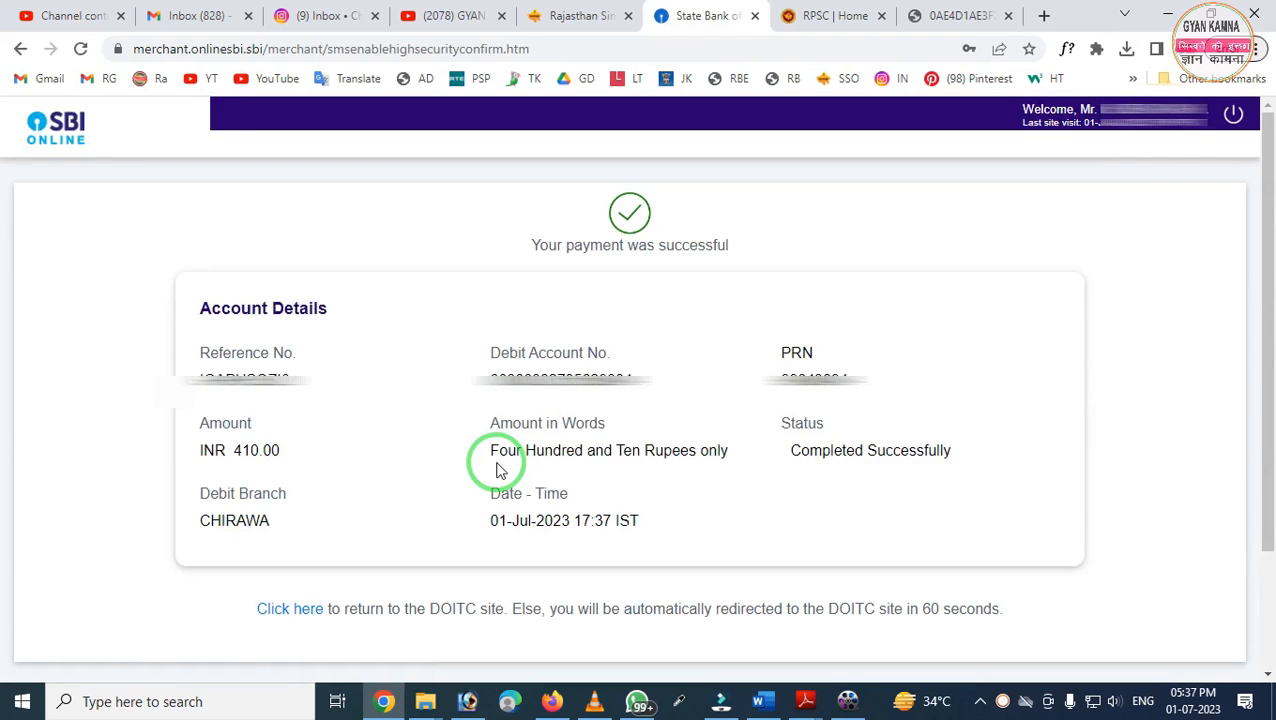
Step: Outline the payment successful message while the page redirects back to the recruitment portal
mouse_move(497, 191)
mouse_down()
mouse_move(624, 268)
mouse_move(809, 259)
mouse_move(788, 287)
mouse_up()
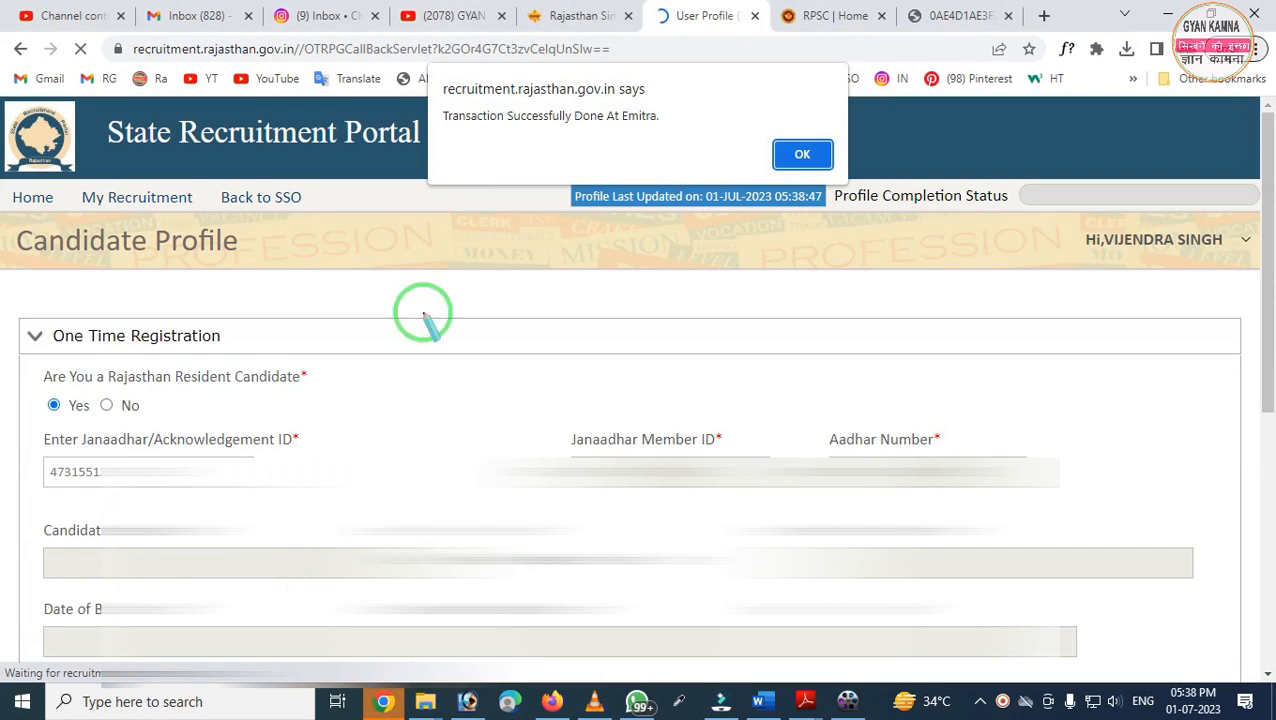
Step: Acknowledge the transaction success message and highlight the new registration number
mouse_move(436, 89)
mouse_down()
mouse_move(478, 165)
mouse_move(632, 134)
mouse_move(700, 161)
mouse_move(706, 148)
mouse_up()
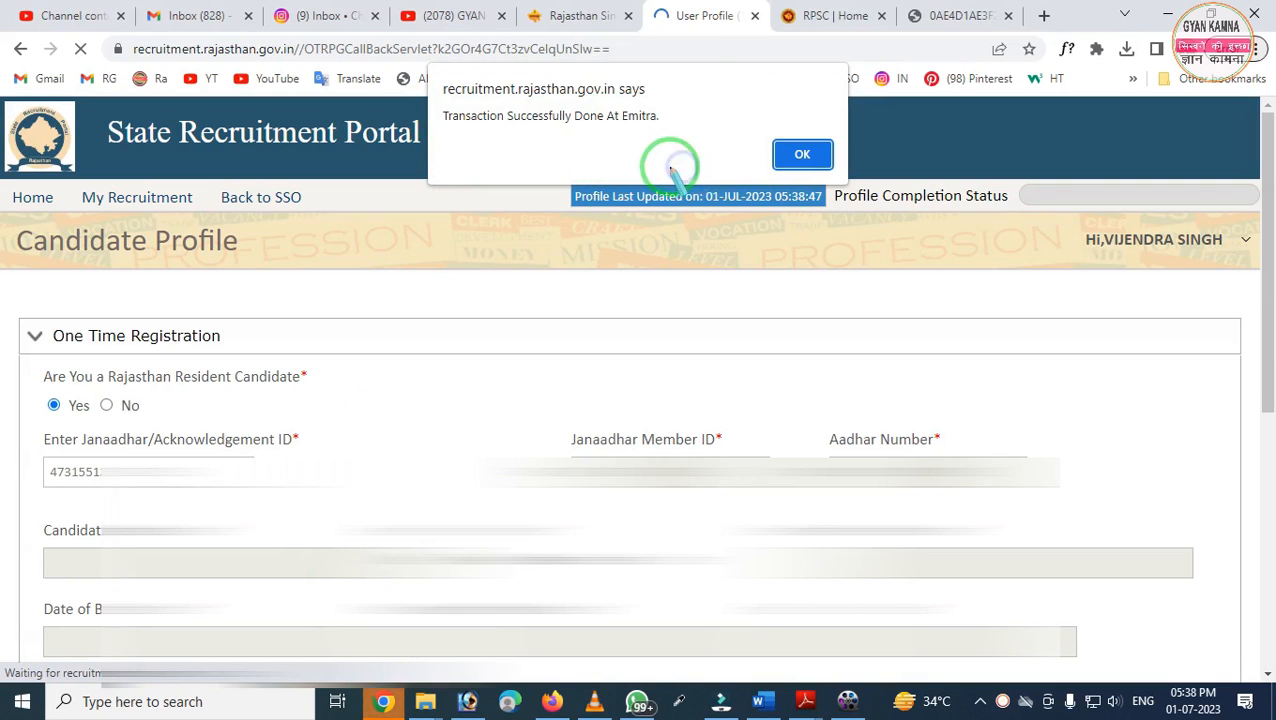
click(803, 154)
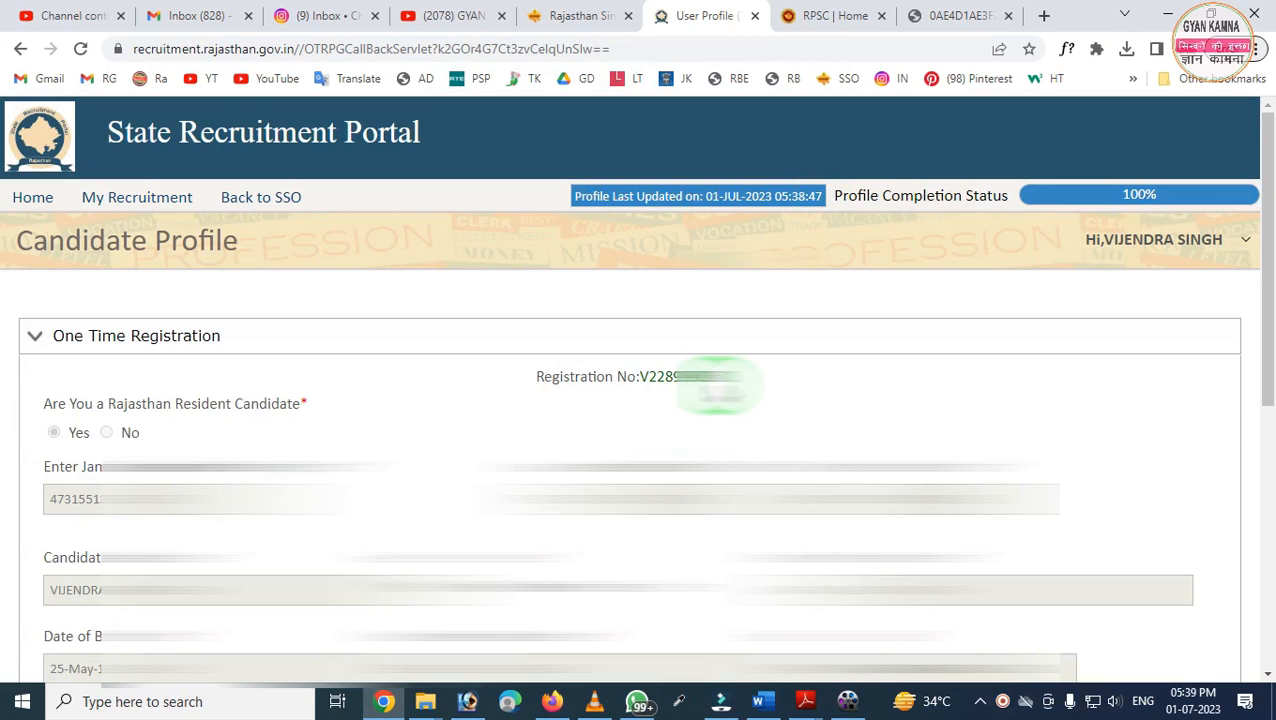
mouse_move(623, 350)
mouse_down()
mouse_move(672, 418)
mouse_move(758, 430)
mouse_up()
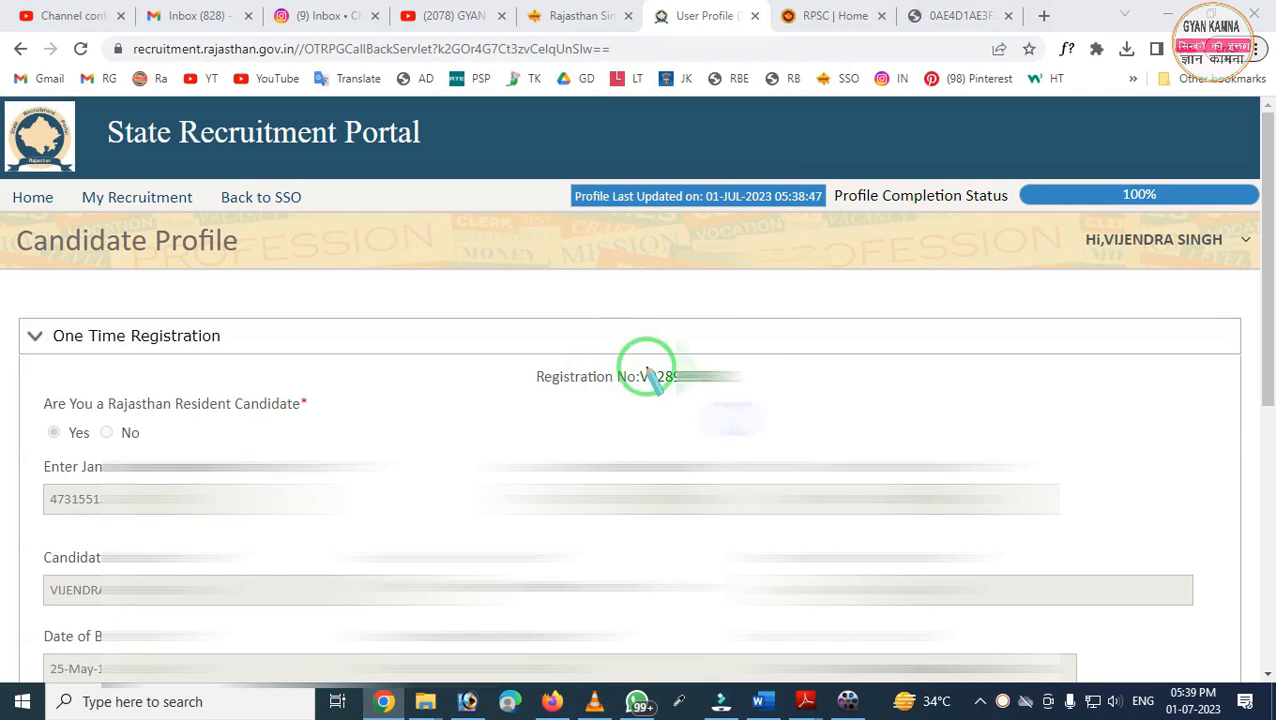
drag(616, 340, 742, 415)
click(685, 408)
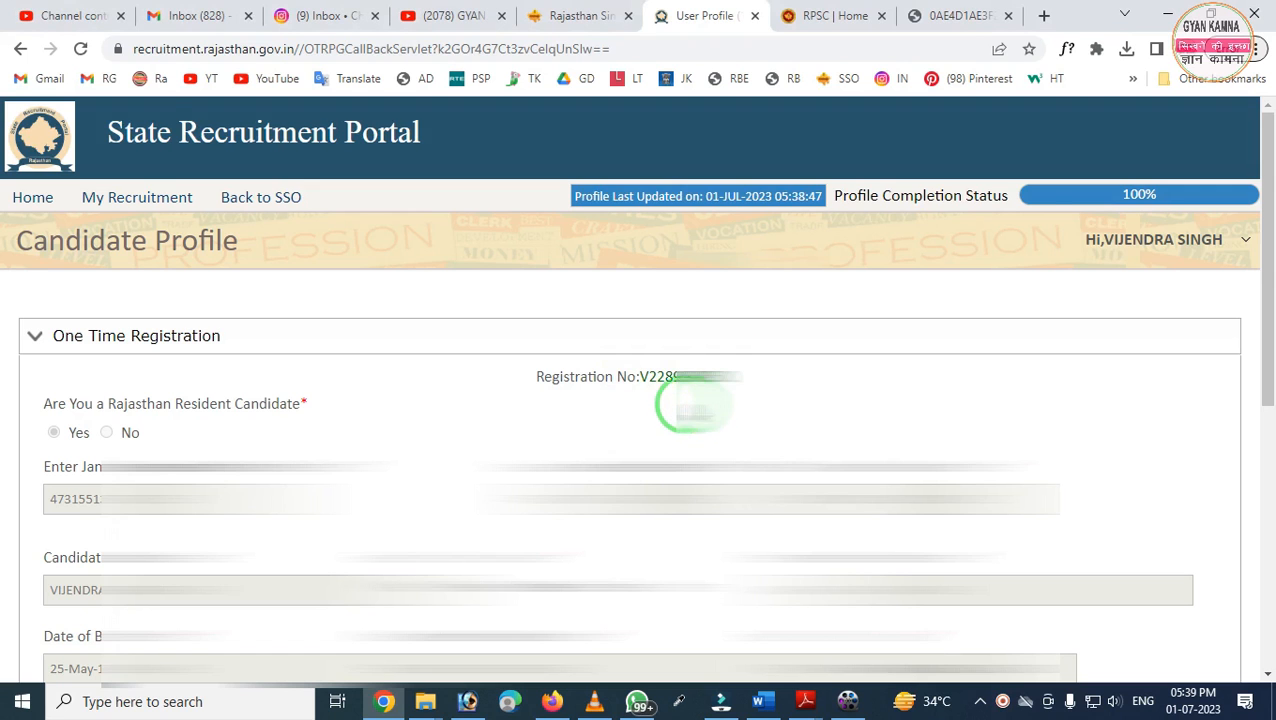
Step: Highlight where the fee receipt can be viewed on the Dashboard
scroll(685, 408, down, 3)
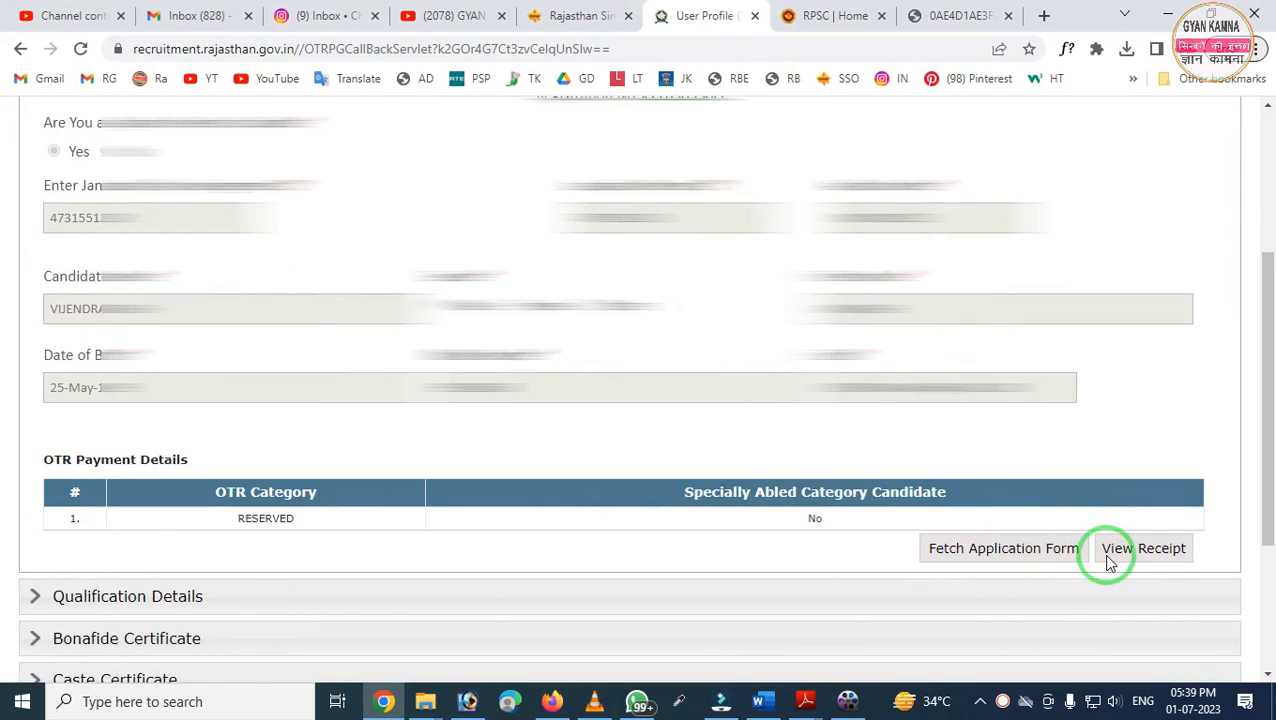
mouse_move(1056, 487)
mouse_down()
mouse_move(1150, 627)
mouse_move(1208, 629)
mouse_up()
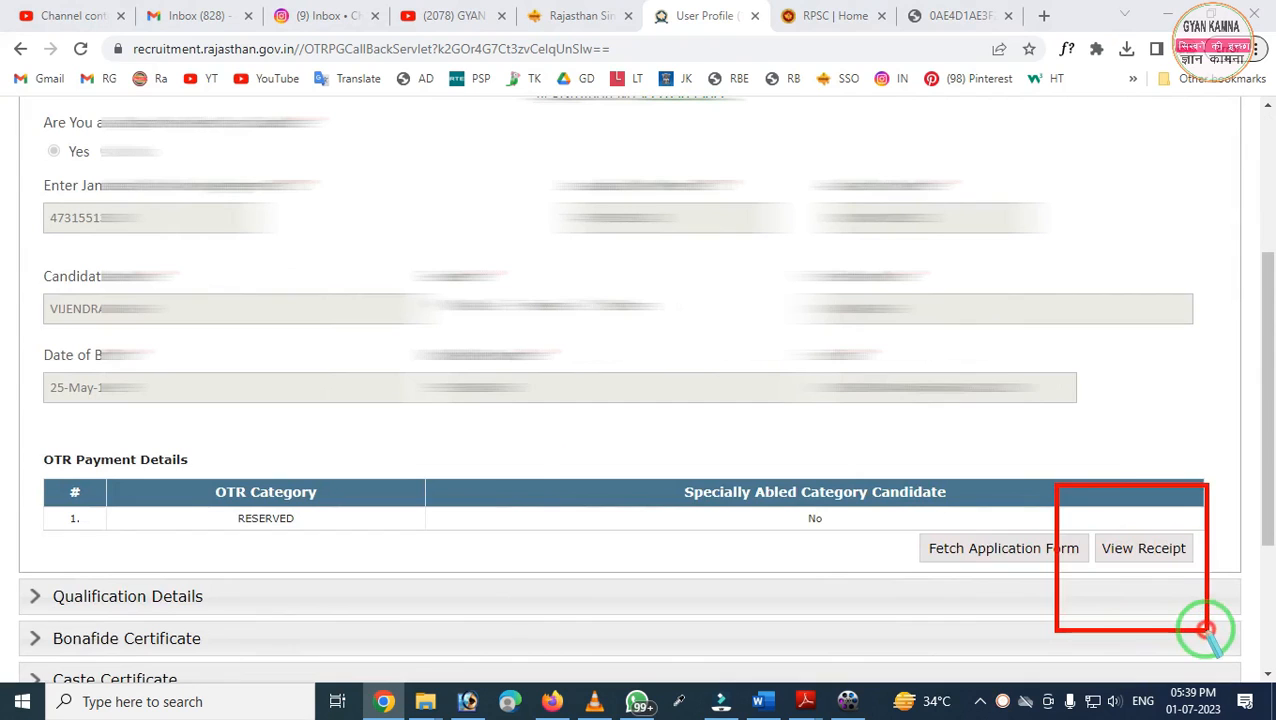
right_click(1063, 491)
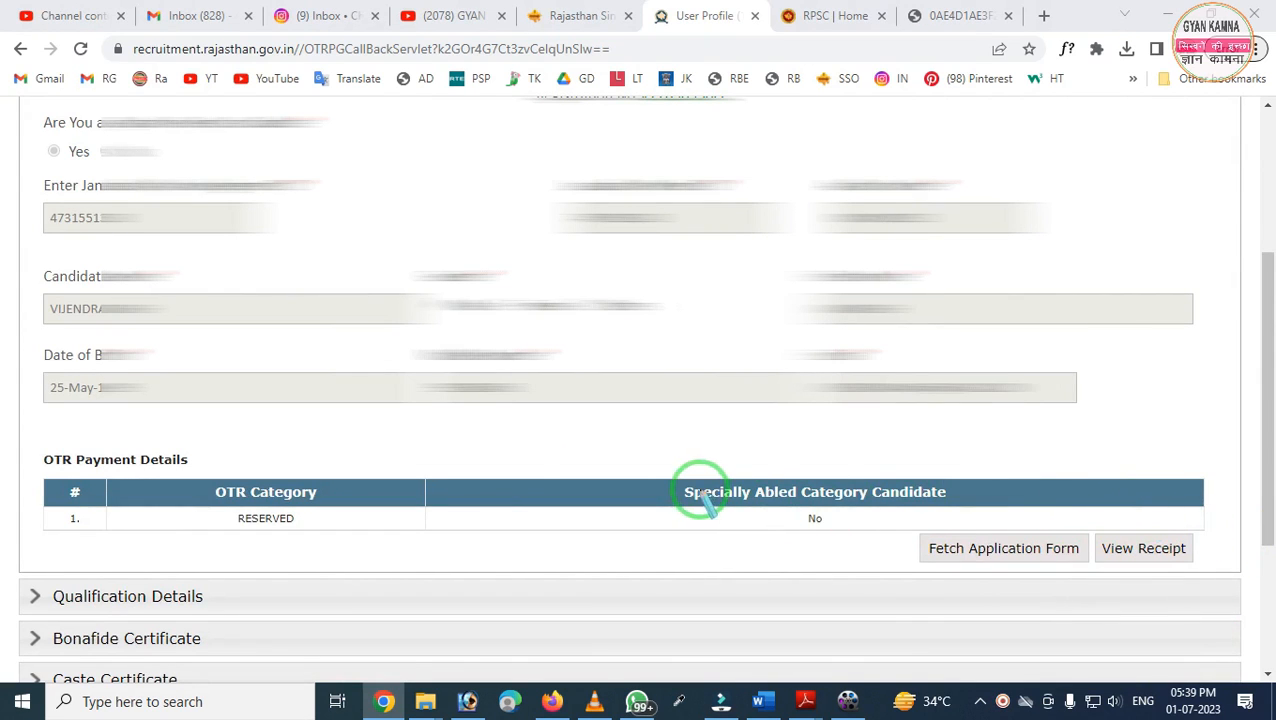
scroll(686, 460, up, 3)
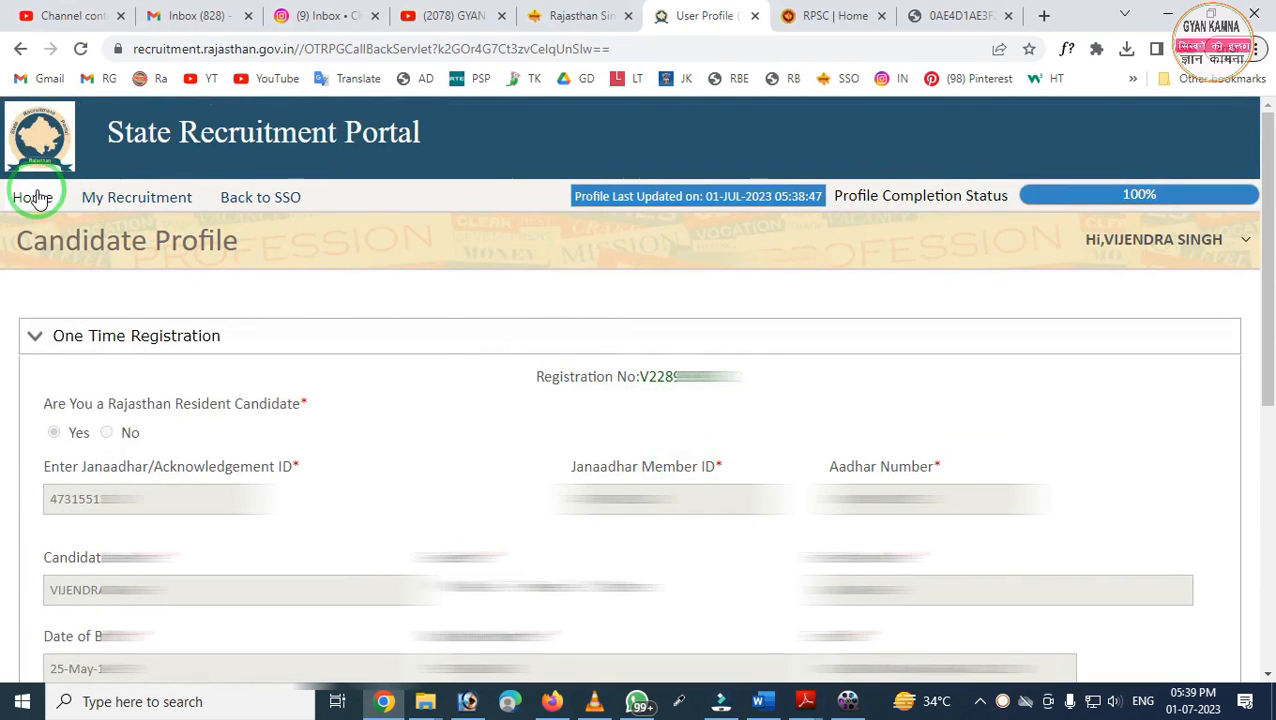
scroll(834, 427, down, 1)
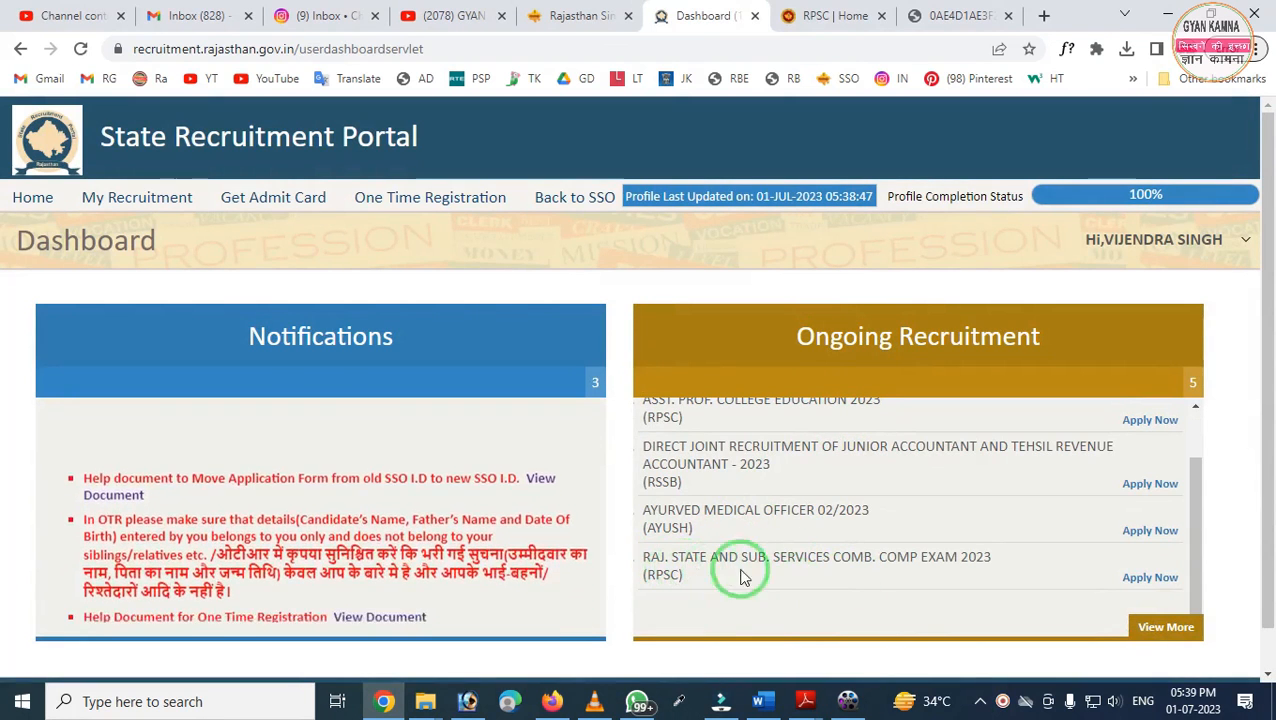
Step: Apply for RAJ. STATE AND SUB. SERVICES COMB. COMP EXAM 2023 and accept the OTR data review
click(1150, 588)
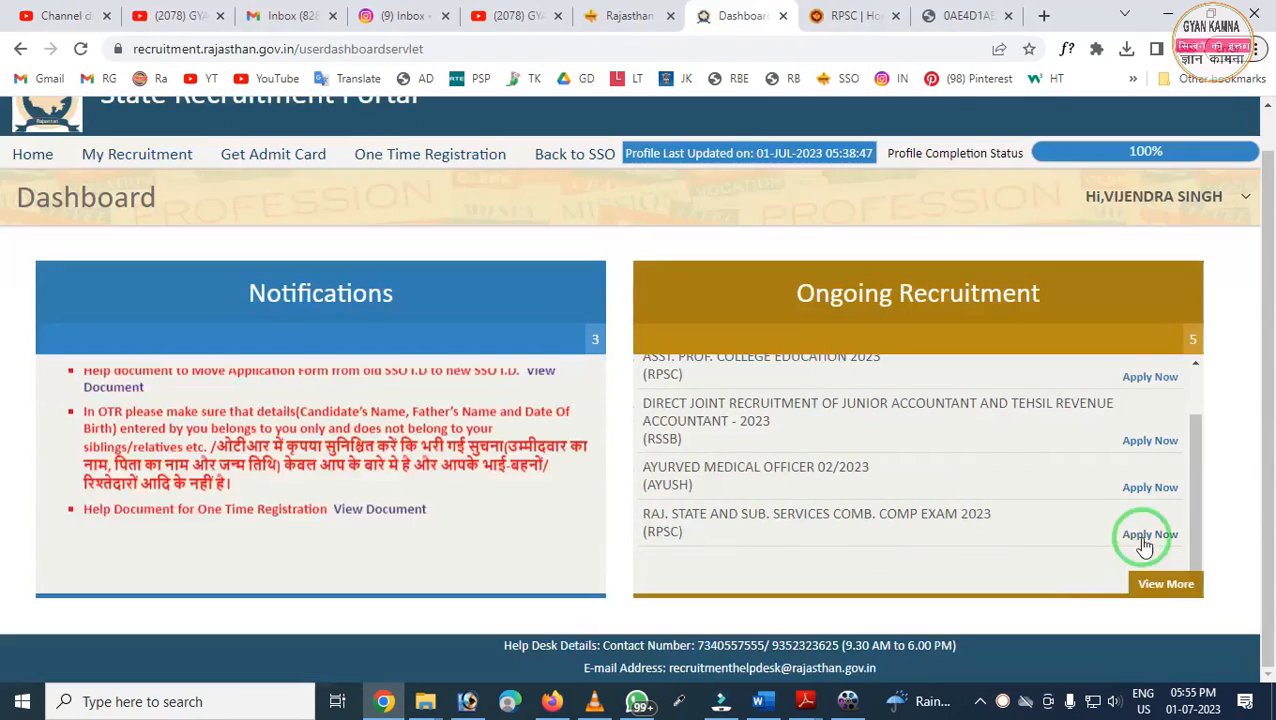
click(1146, 537)
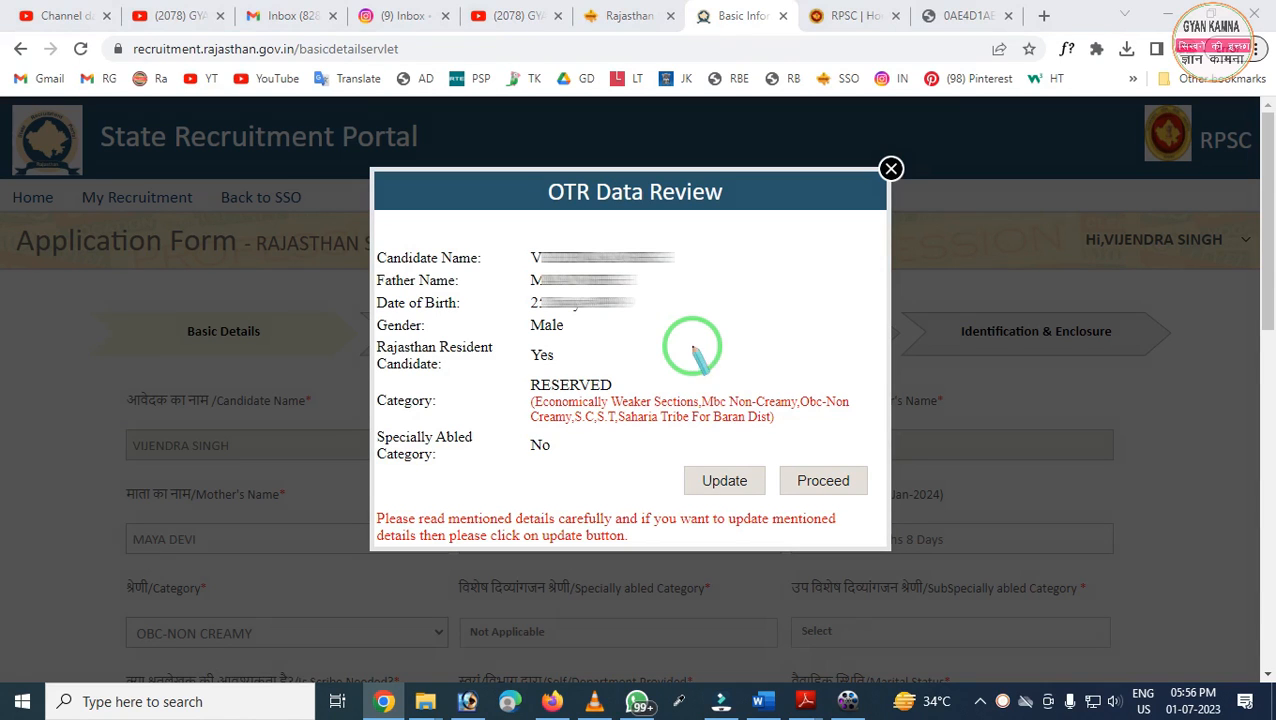
mouse_move(670, 458)
mouse_down()
mouse_move(760, 540)
mouse_move(774, 530)
mouse_up()
right_click(628, 478)
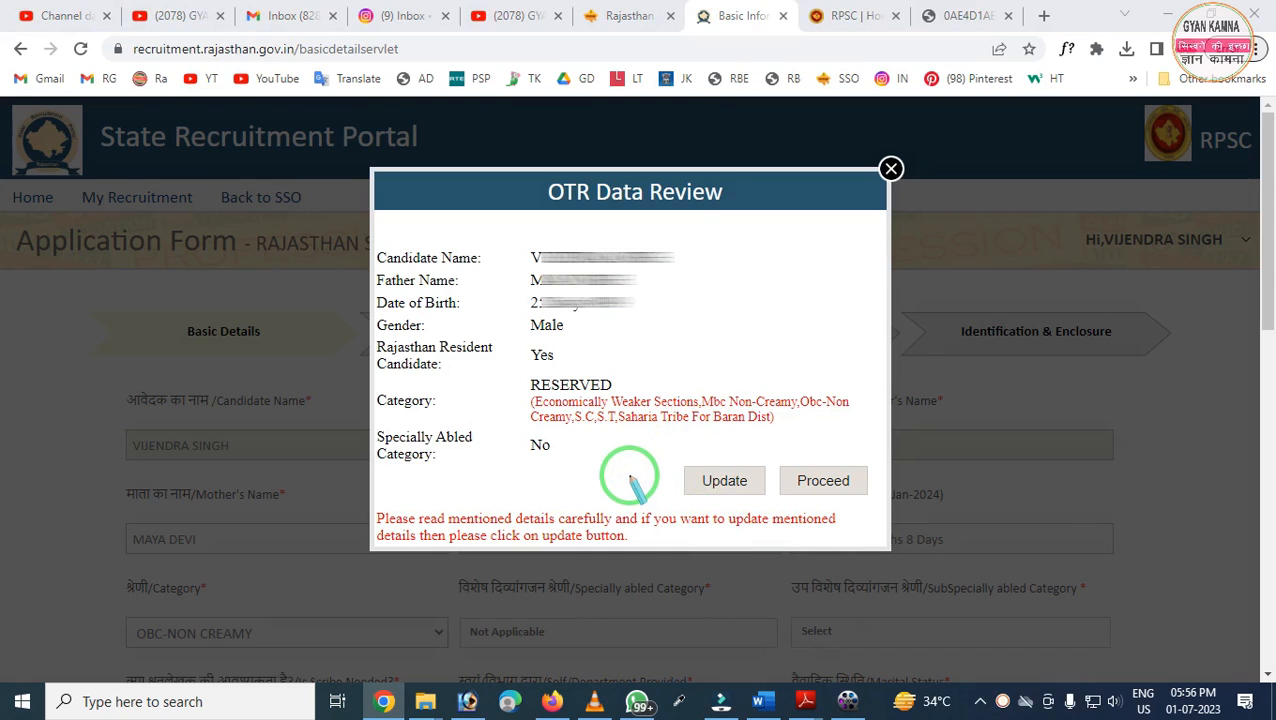
drag(758, 418, 877, 529)
right_click(833, 519)
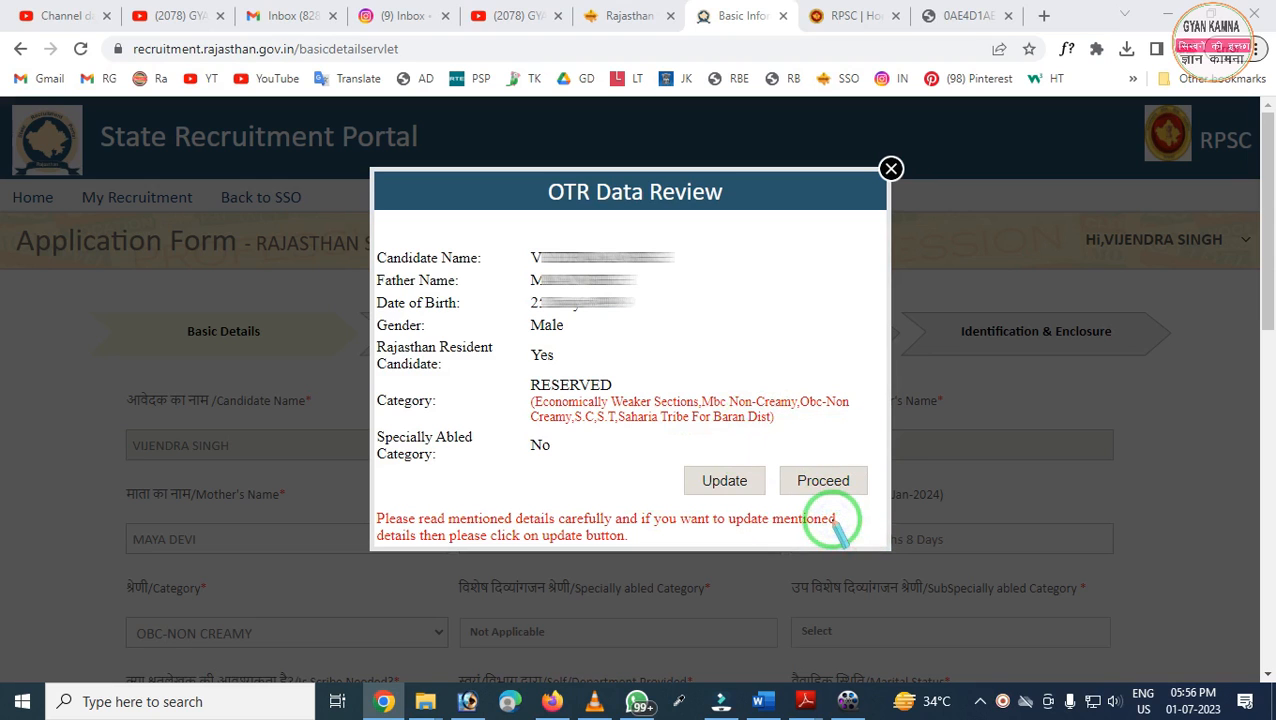
click(820, 486)
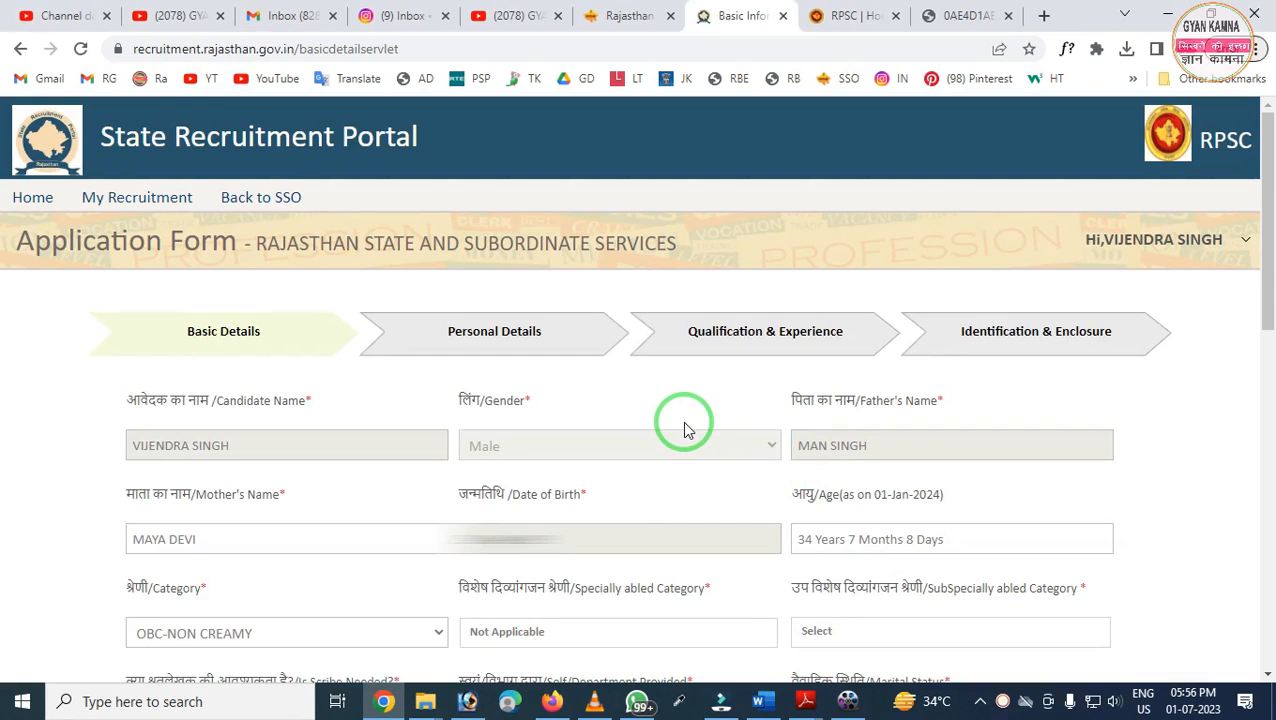
mouse_move(131, 252)
mouse_down()
mouse_move(256, 306)
mouse_move(992, 452)
mouse_move(1245, 418)
mouse_move(1260, 468)
mouse_up()
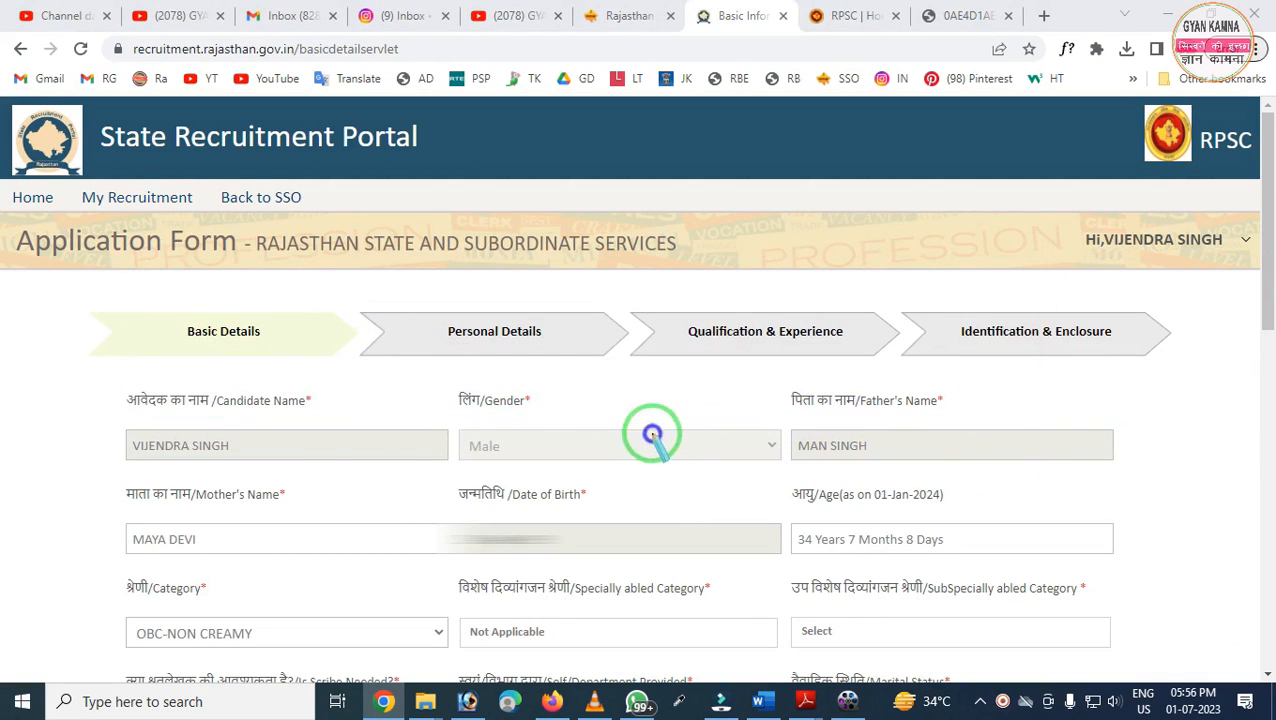
drag(125, 300, 289, 360)
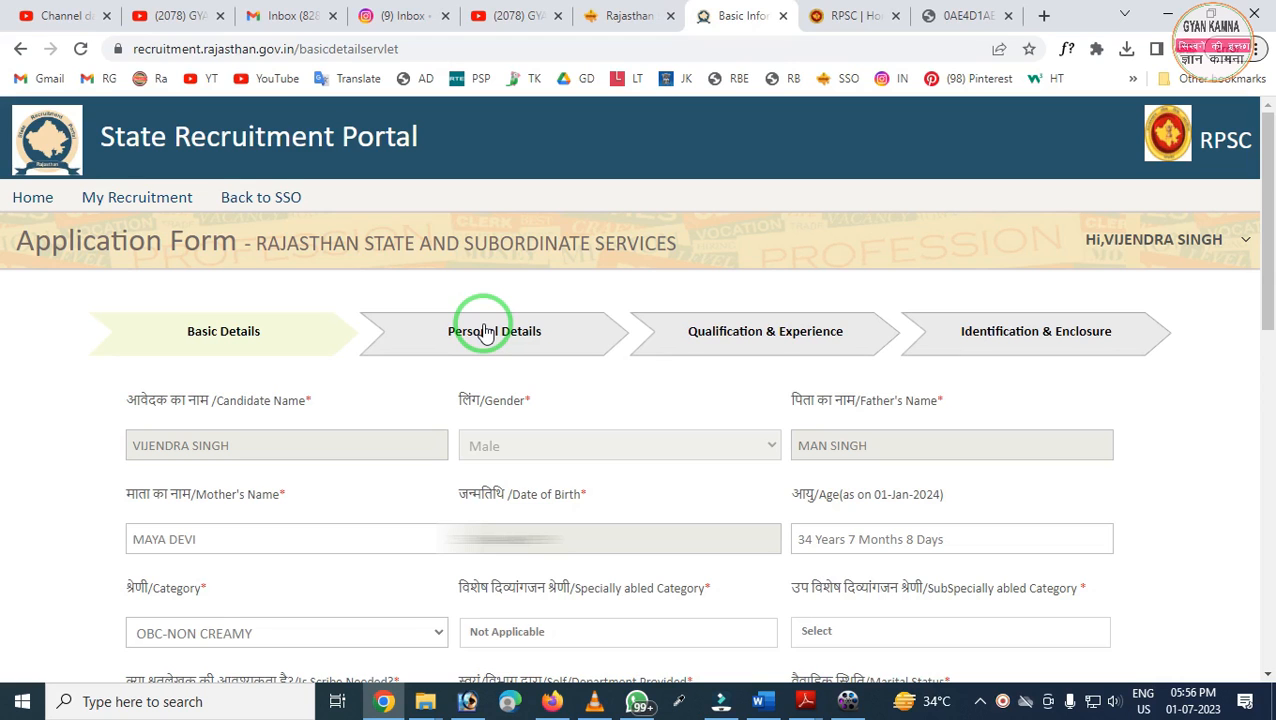
scroll(541, 379, down, 1)
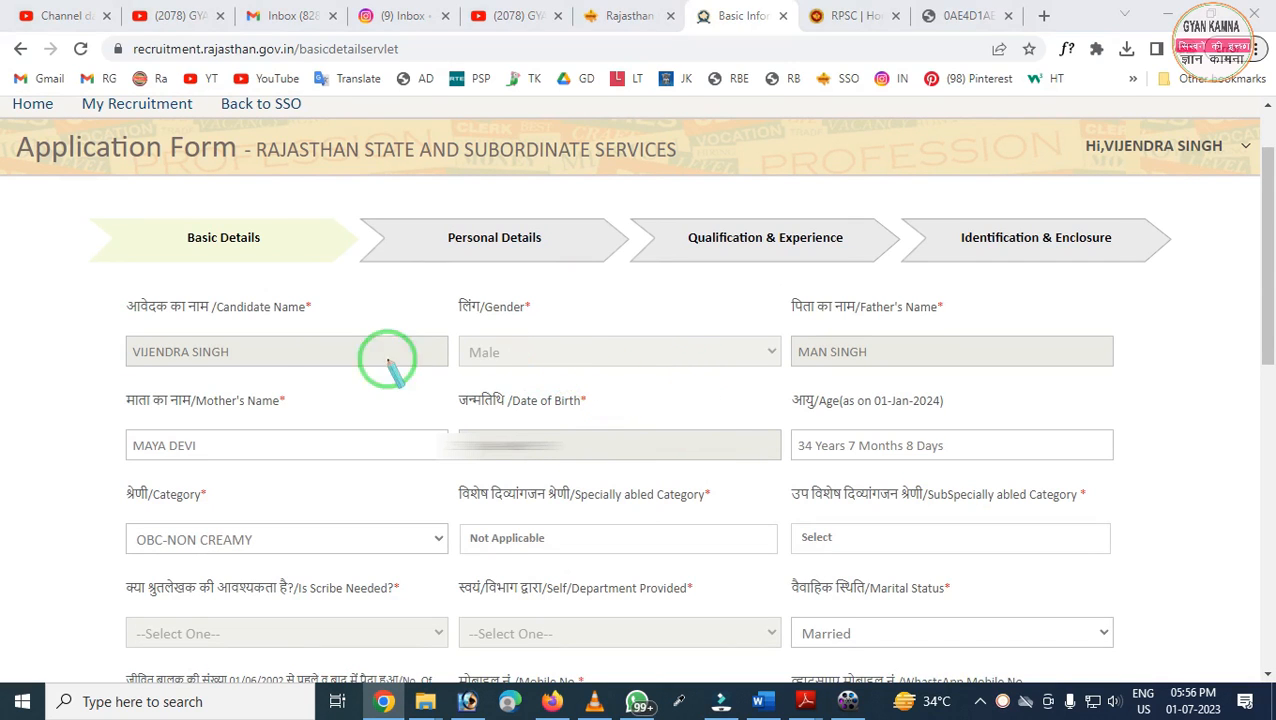
mouse_move(178, 313)
mouse_down()
mouse_move(354, 360)
mouse_move(968, 362)
mouse_move(978, 375)
mouse_up()
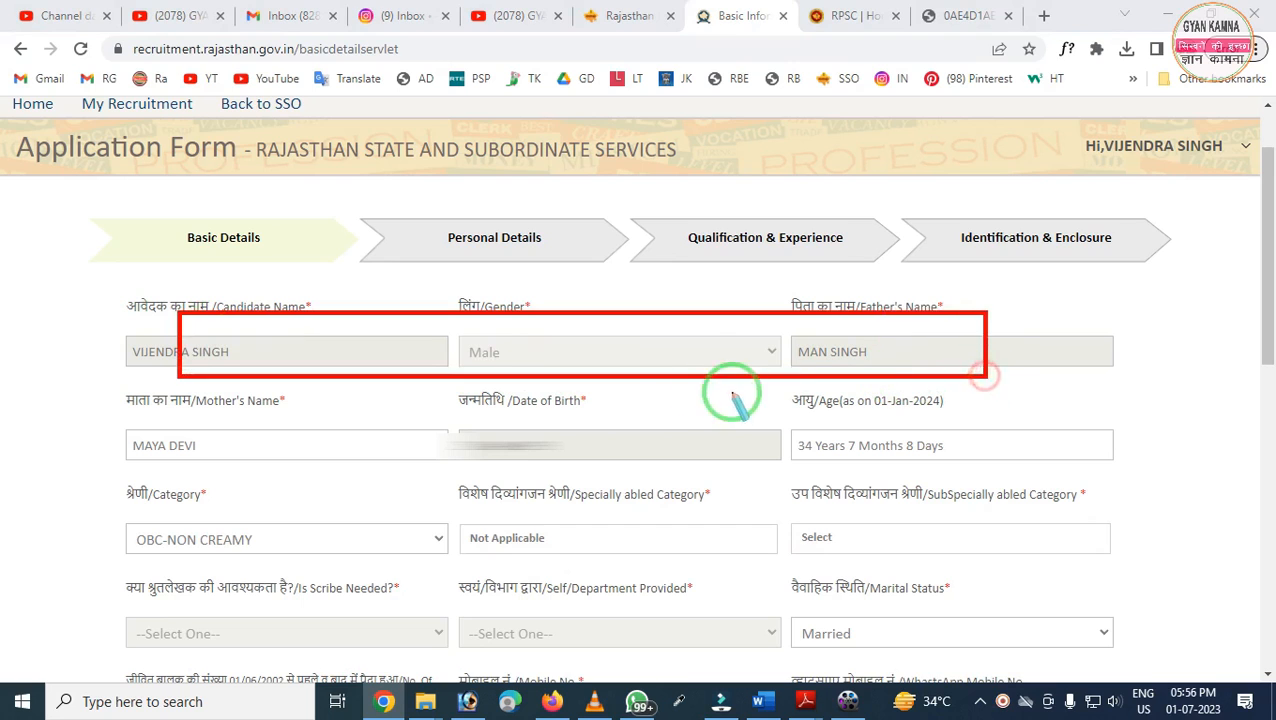
mouse_move(80, 379)
mouse_down()
mouse_move(188, 436)
mouse_move(310, 472)
mouse_up()
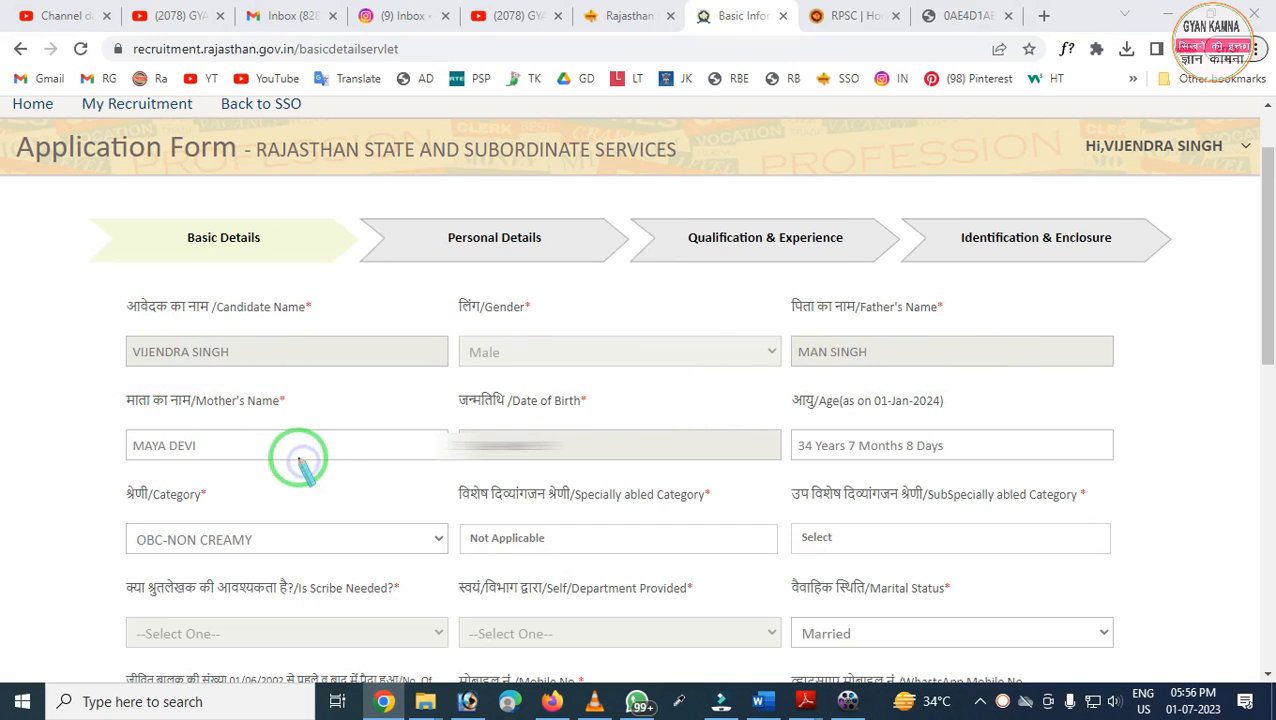
scroll(625, 433, down, 1)
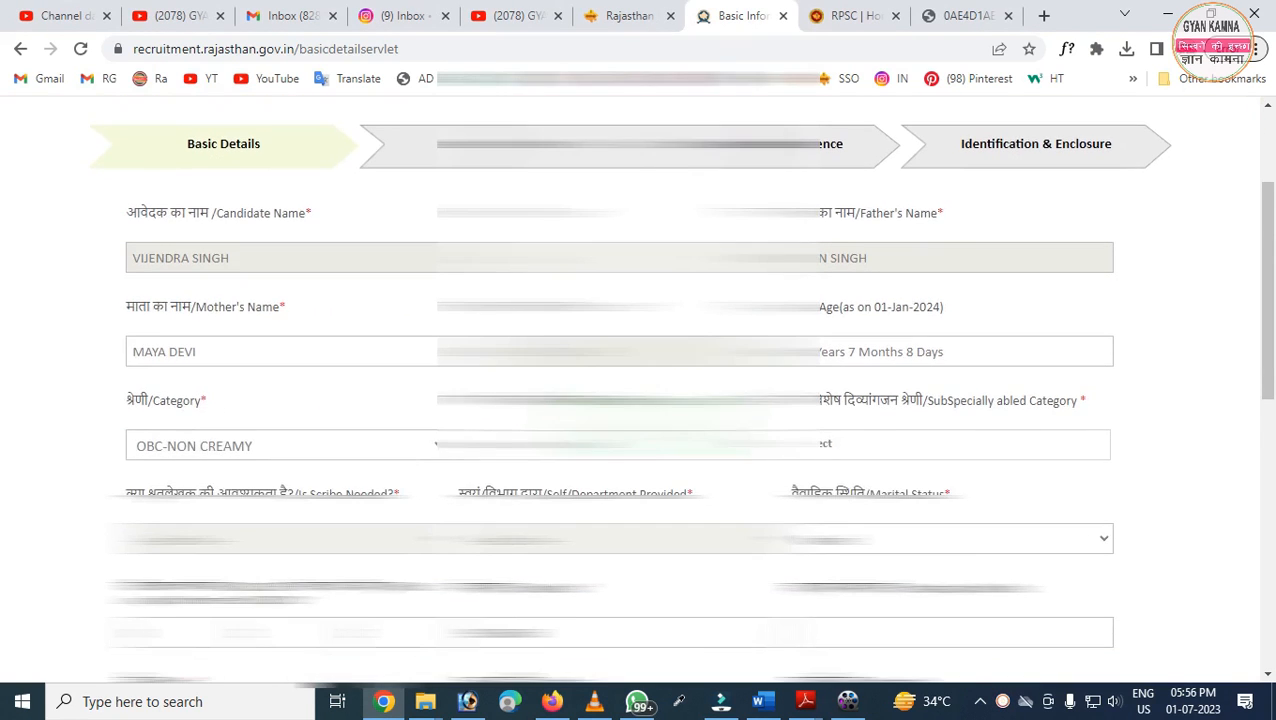
scroll(625, 433, down, 1)
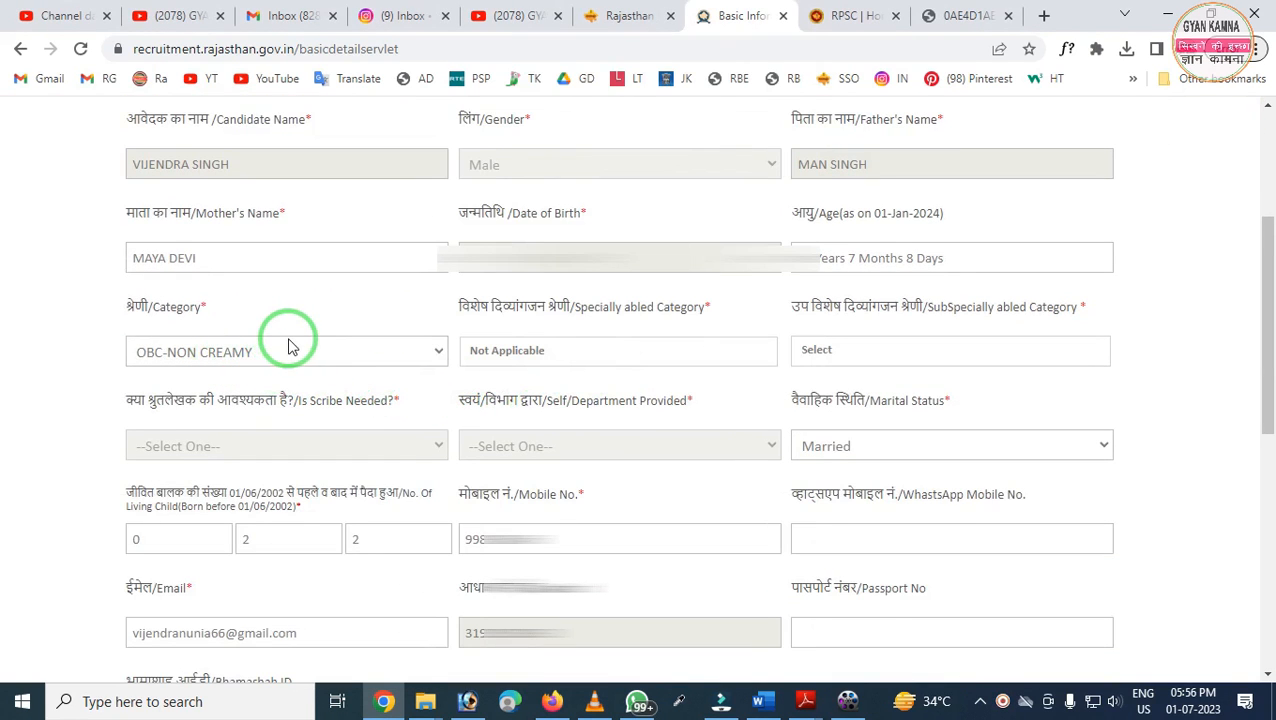
click(555, 358)
scroll(564, 418, down, 3)
click(543, 320)
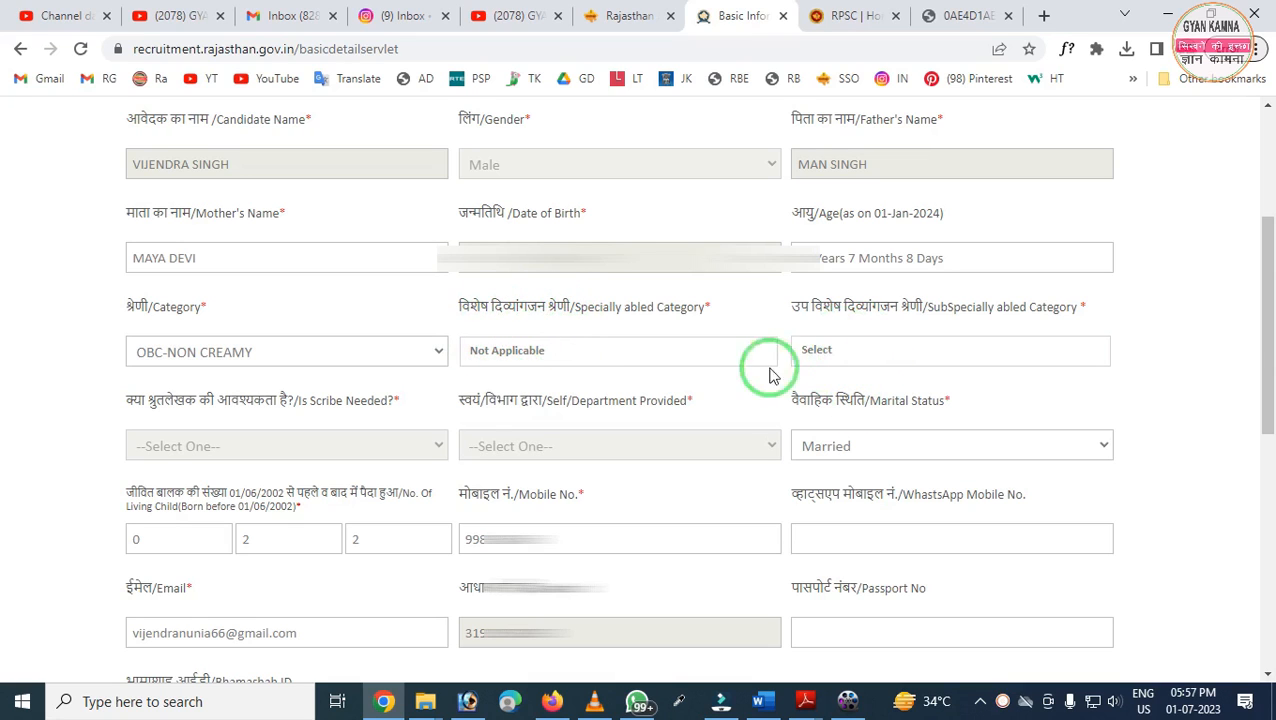
scroll(600, 400, down, 1)
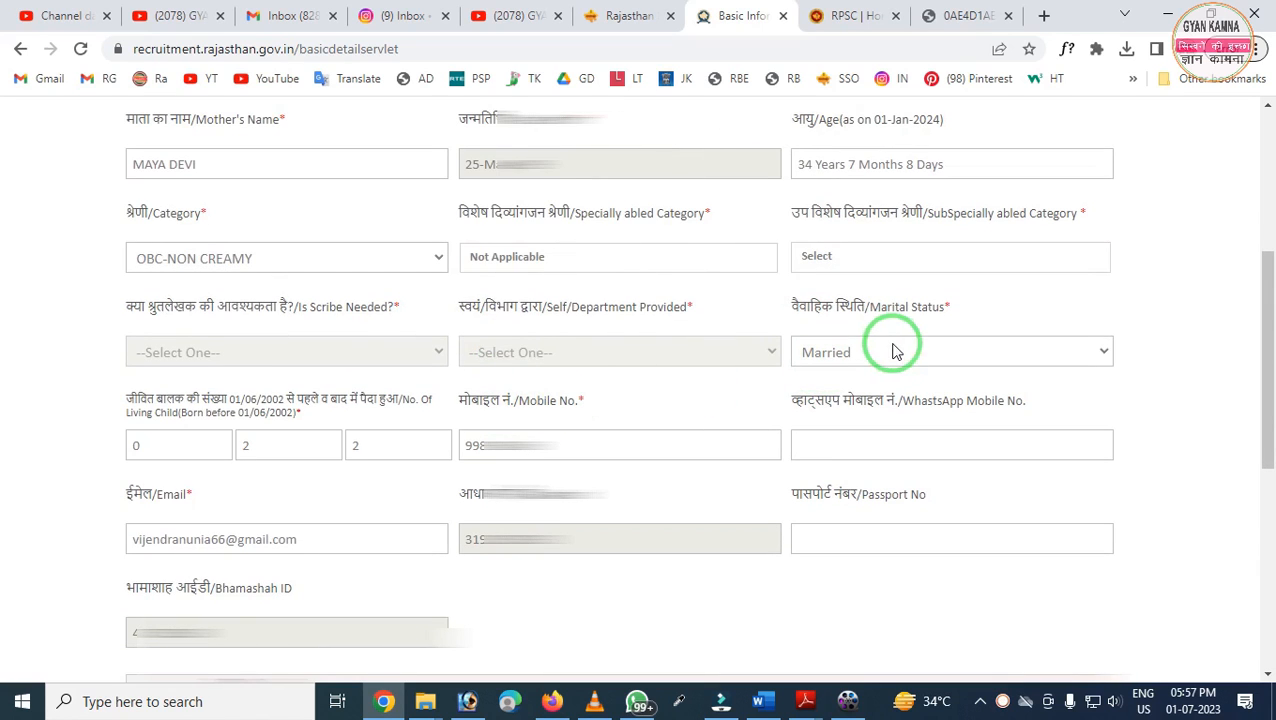
mouse_move(780, 294)
mouse_down()
mouse_move(877, 379)
mouse_move(1080, 406)
mouse_up()
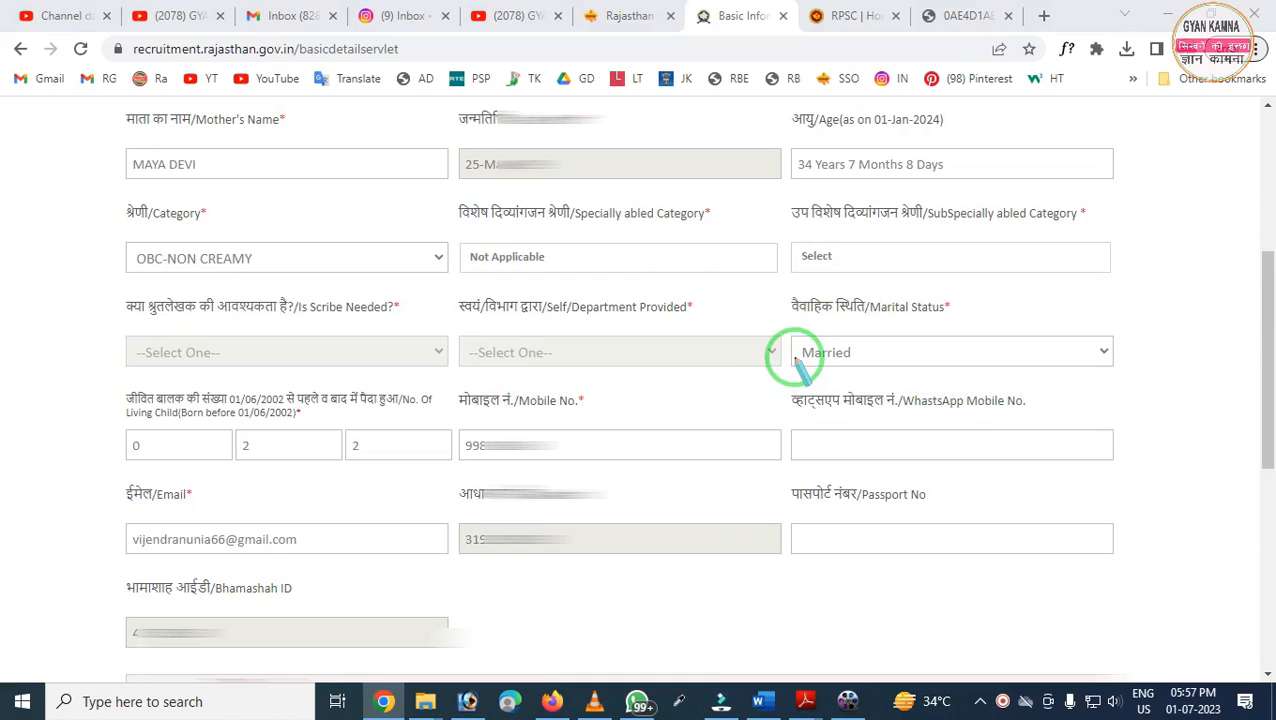
click(843, 354)
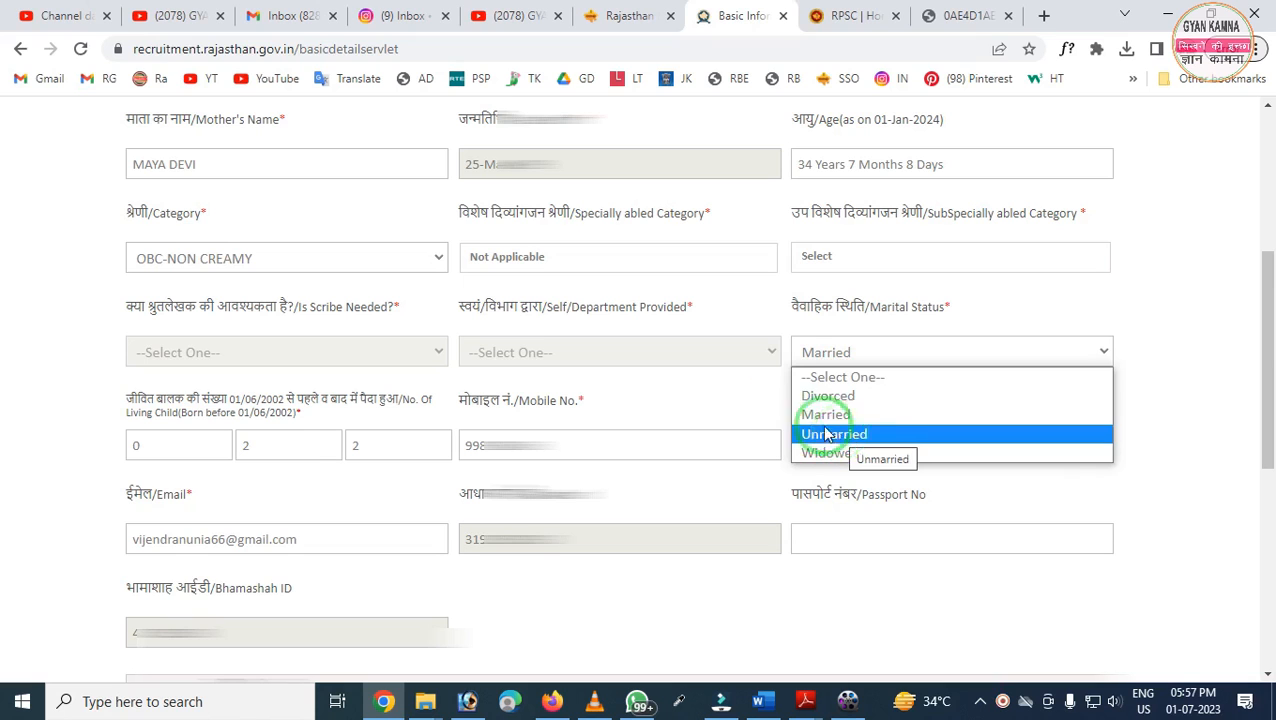
click(723, 393)
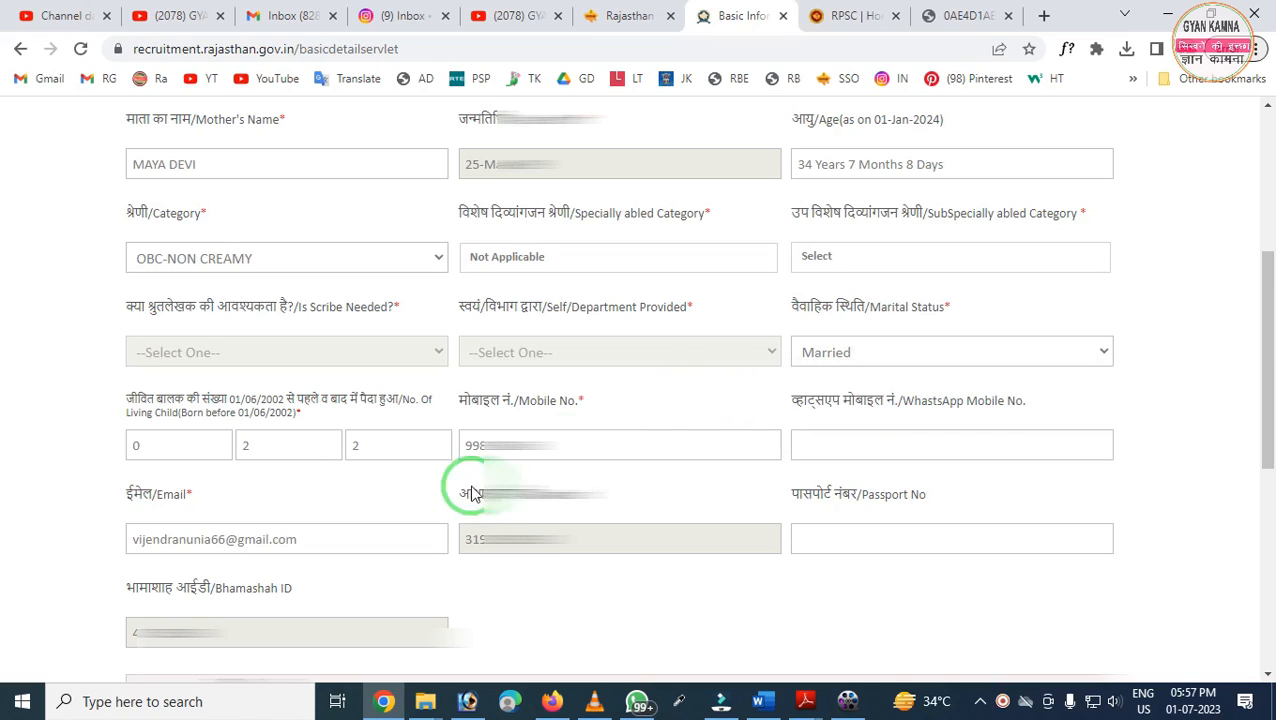
mouse_move(72, 383)
mouse_down()
mouse_move(265, 455)
mouse_move(505, 480)
mouse_up()
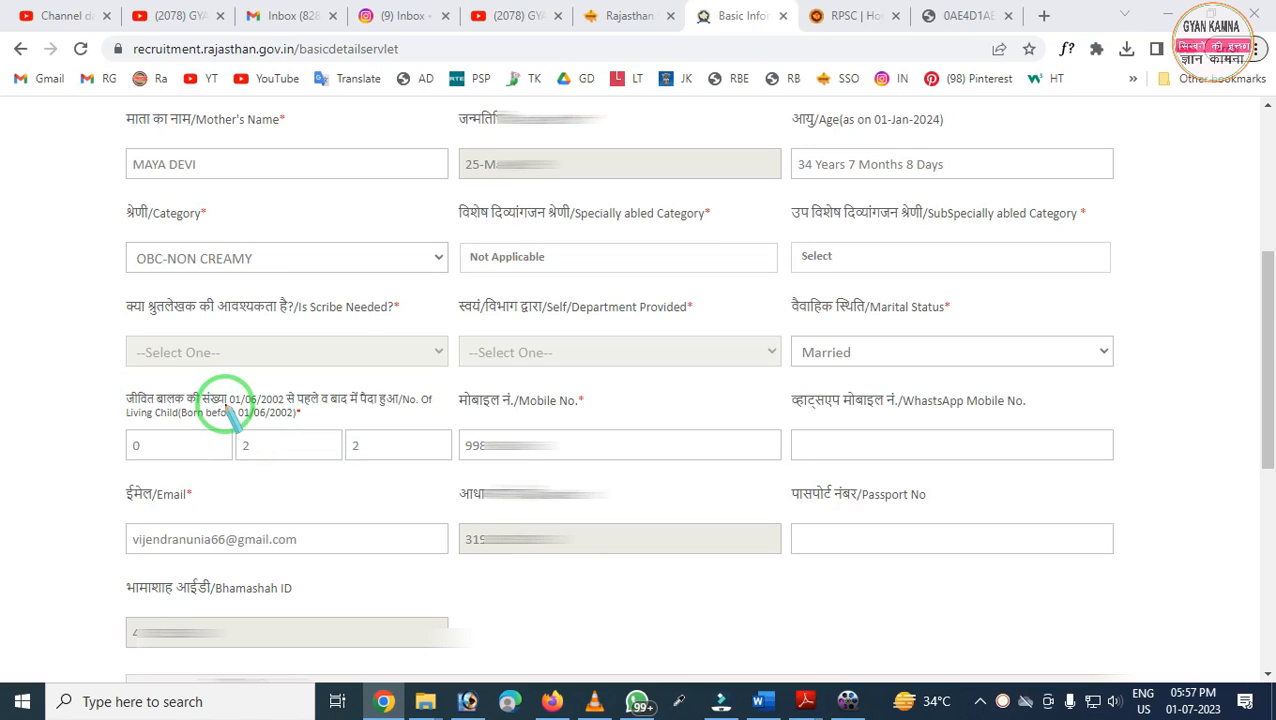
mouse_move(63, 373)
mouse_down()
mouse_move(262, 490)
mouse_move(478, 510)
mouse_up()
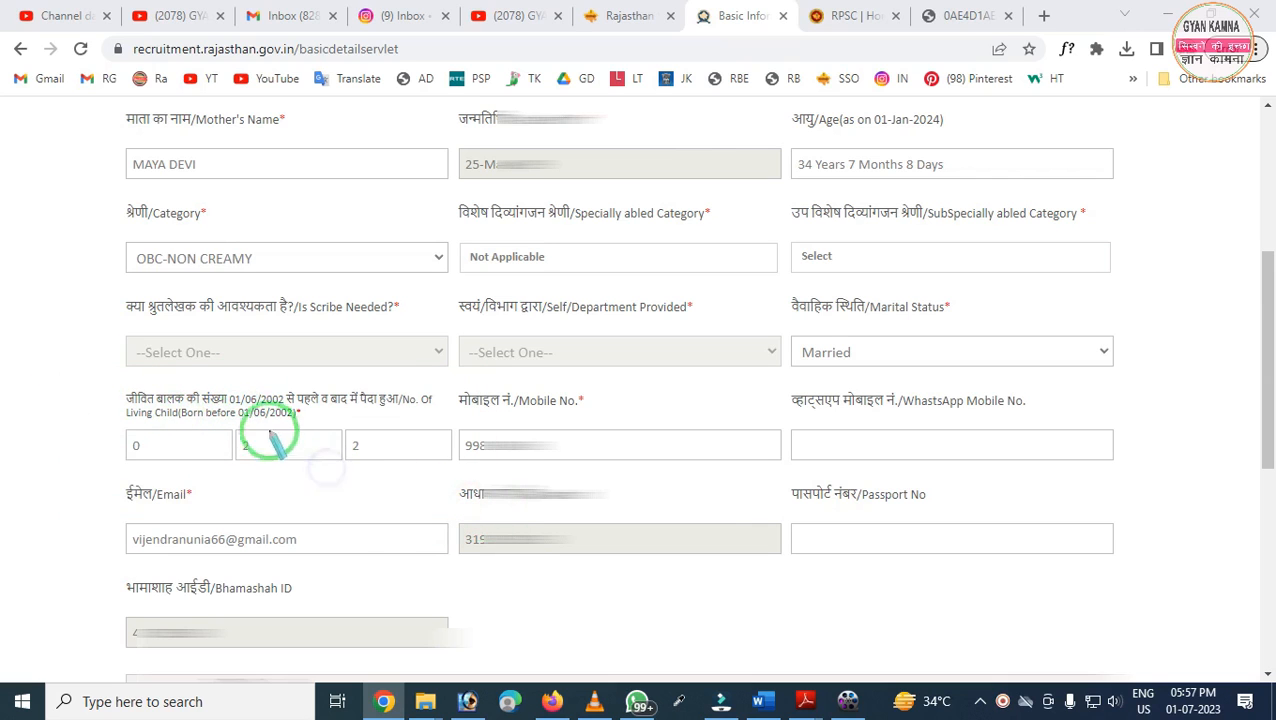
drag(203, 372, 318, 432)
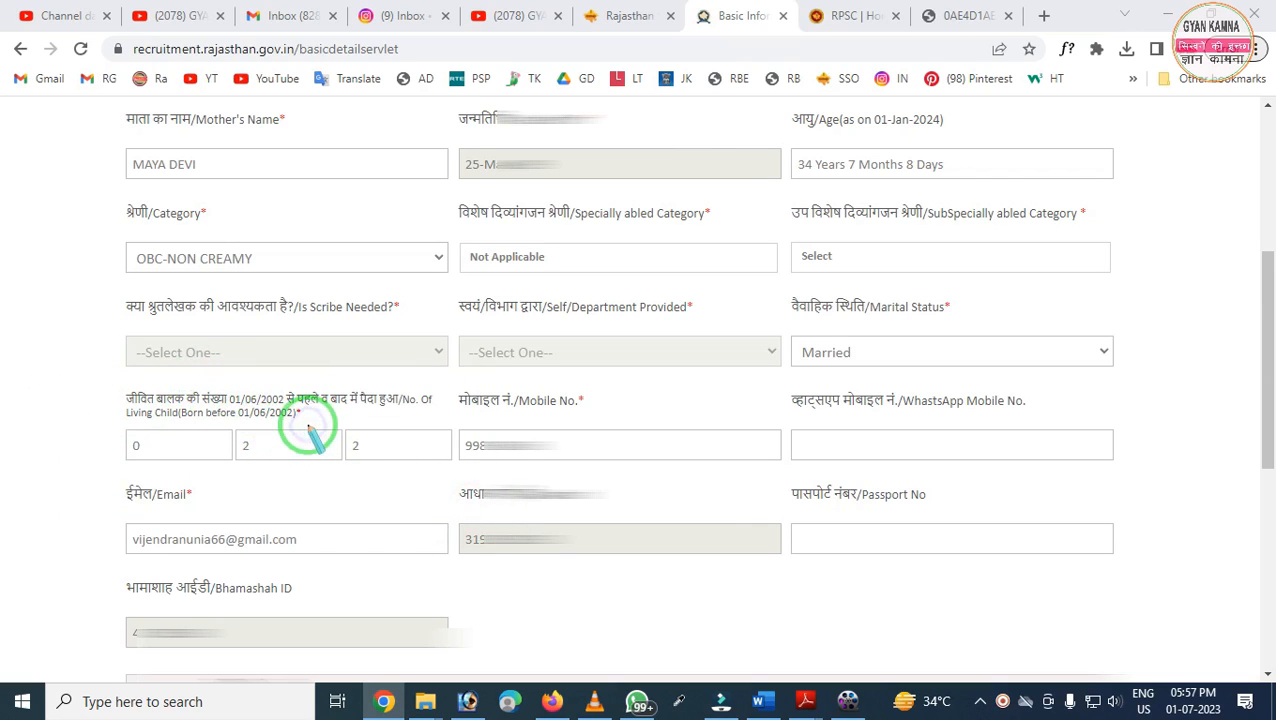
mouse_move(105, 420)
mouse_down()
mouse_move(150, 462)
mouse_move(222, 480)
mouse_up()
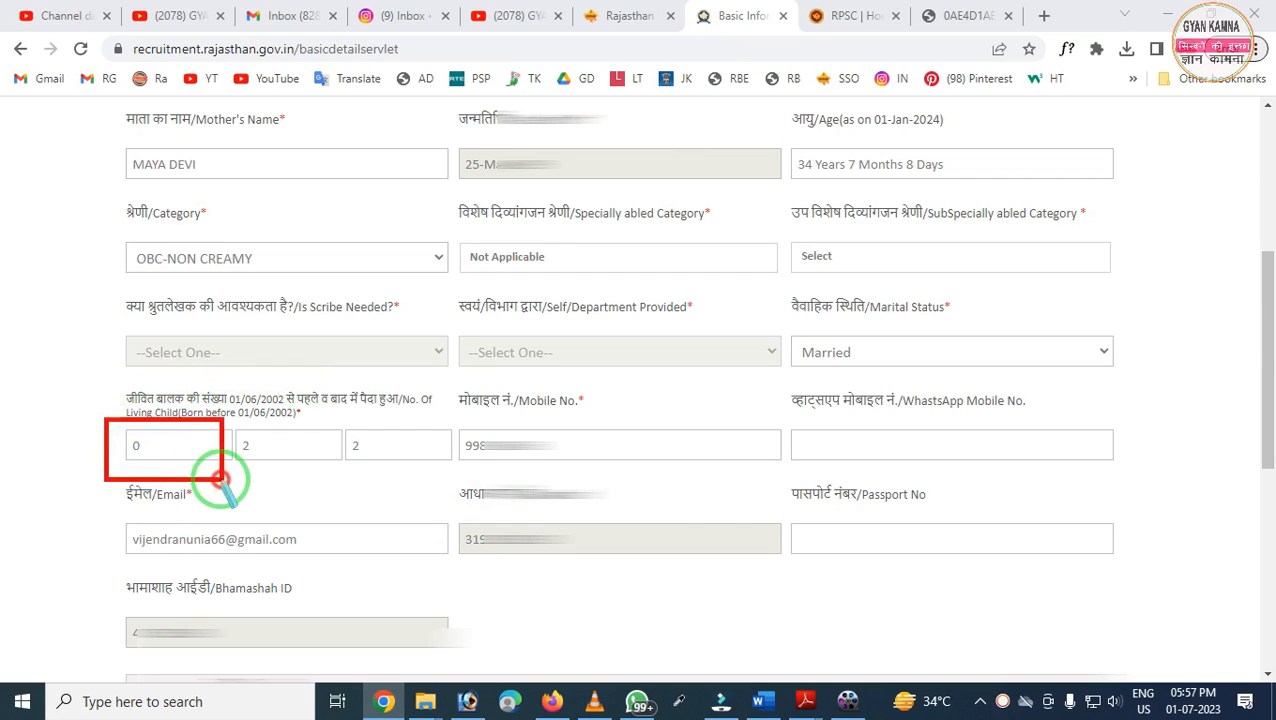
drag(238, 411, 318, 484)
mouse_move(351, 411)
mouse_down()
mouse_move(350, 455)
mouse_move(421, 470)
mouse_up()
mouse_move(515, 396)
mouse_down()
mouse_move(527, 452)
mouse_move(628, 458)
mouse_up()
mouse_move(455, 468)
mouse_down()
mouse_move(470, 522)
mouse_move(684, 560)
mouse_up()
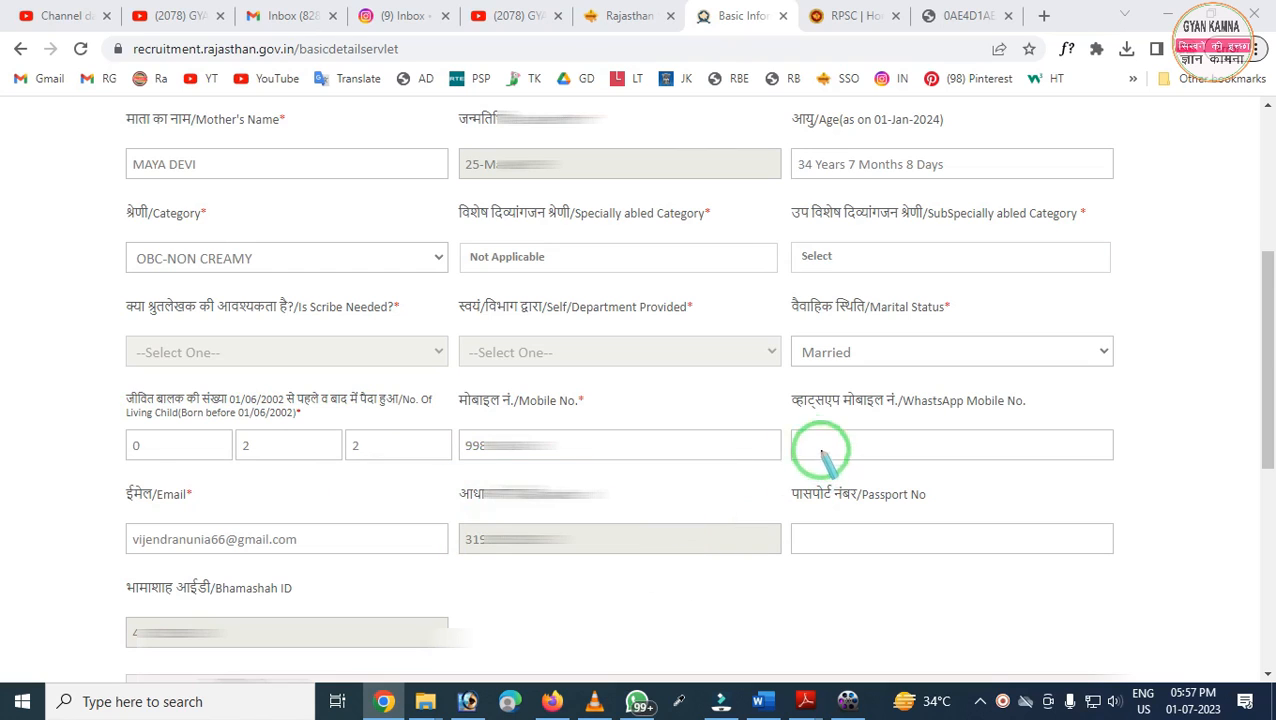
drag(775, 376, 988, 475)
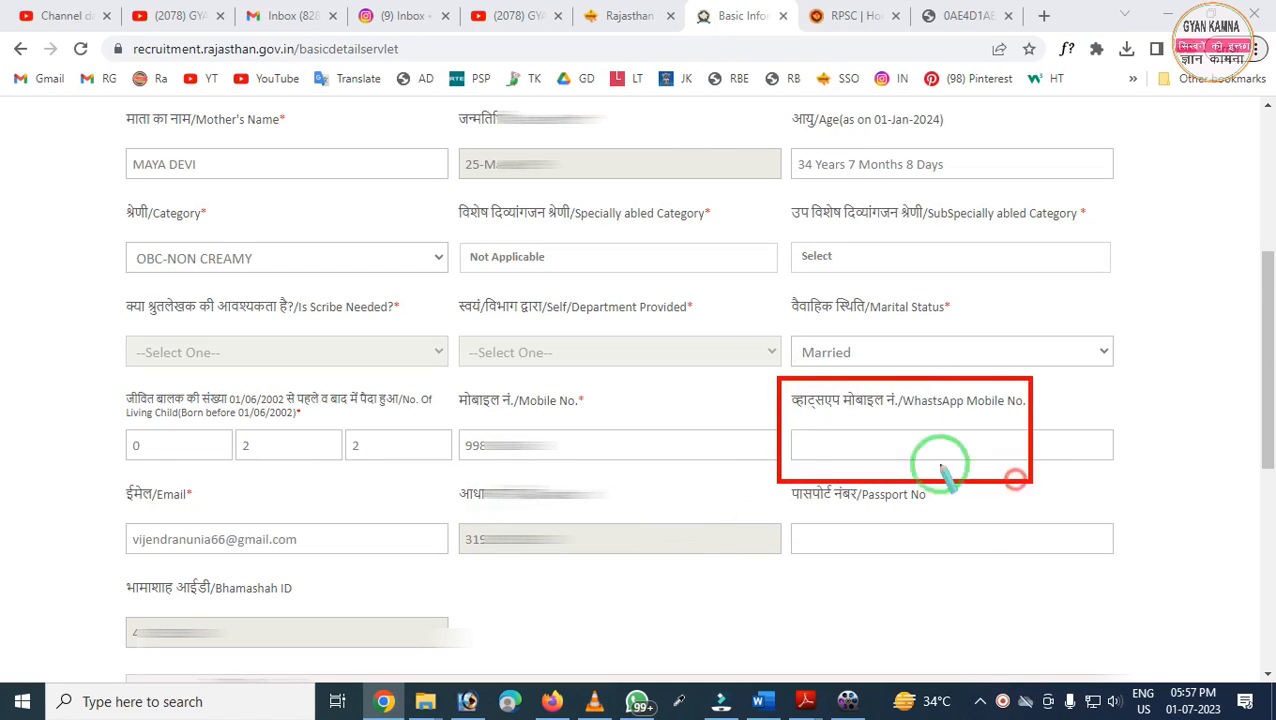
mouse_move(462, 376)
mouse_down()
mouse_move(458, 455)
mouse_move(462, 377)
mouse_up()
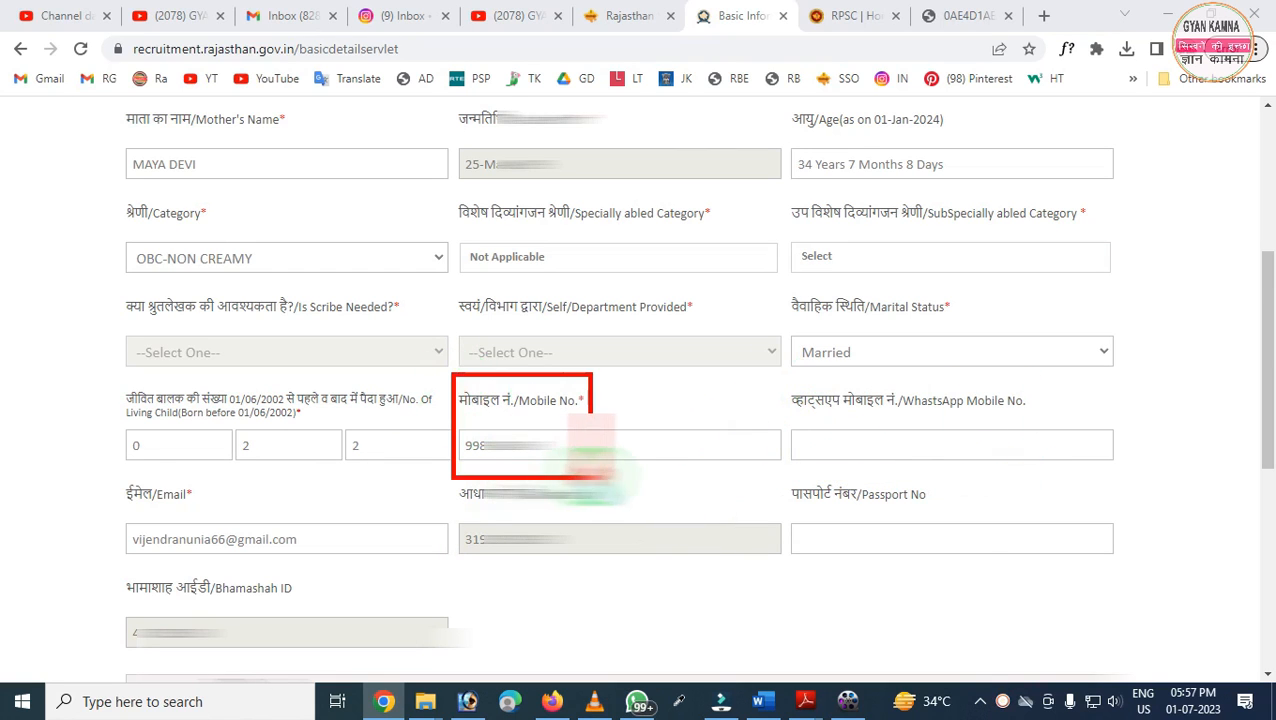
mouse_move(757, 380)
mouse_down()
mouse_move(772, 415)
mouse_move(1114, 487)
mouse_move(755, 456)
mouse_move(757, 380)
mouse_up()
mouse_move(70, 484)
mouse_down()
mouse_move(80, 500)
mouse_move(385, 592)
mouse_move(328, 535)
mouse_up()
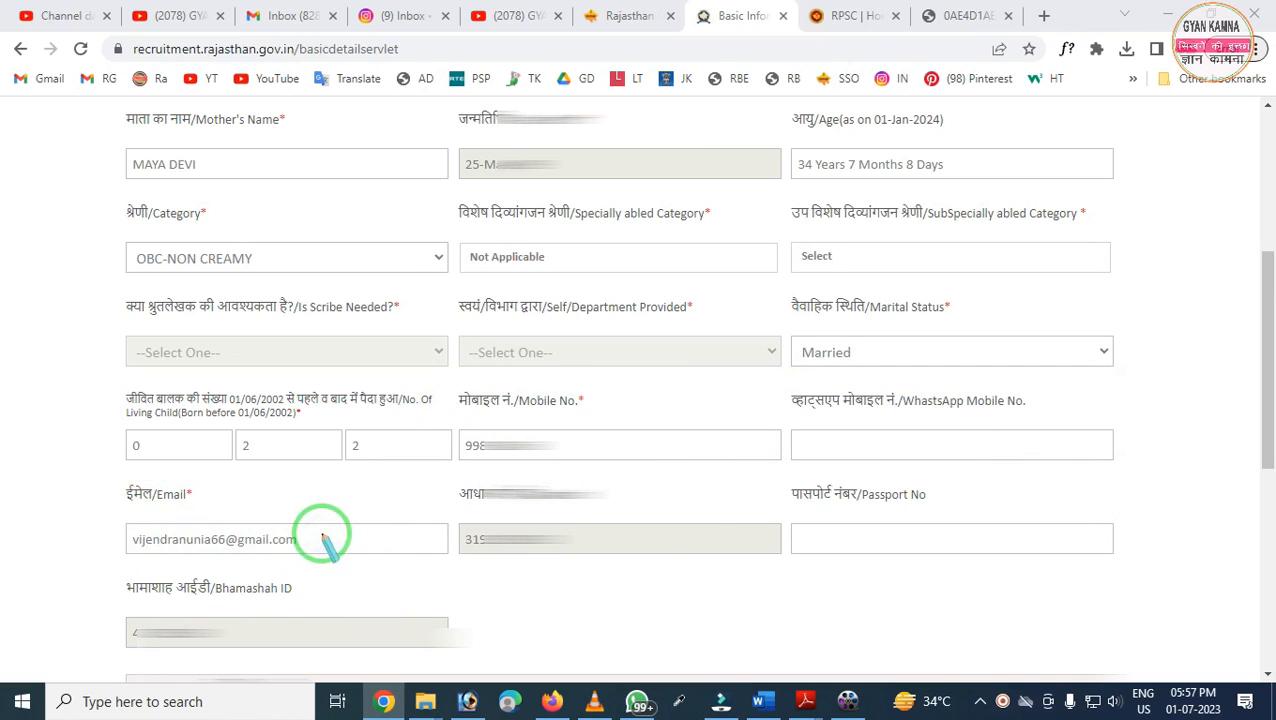
scroll(325, 535, down, 5)
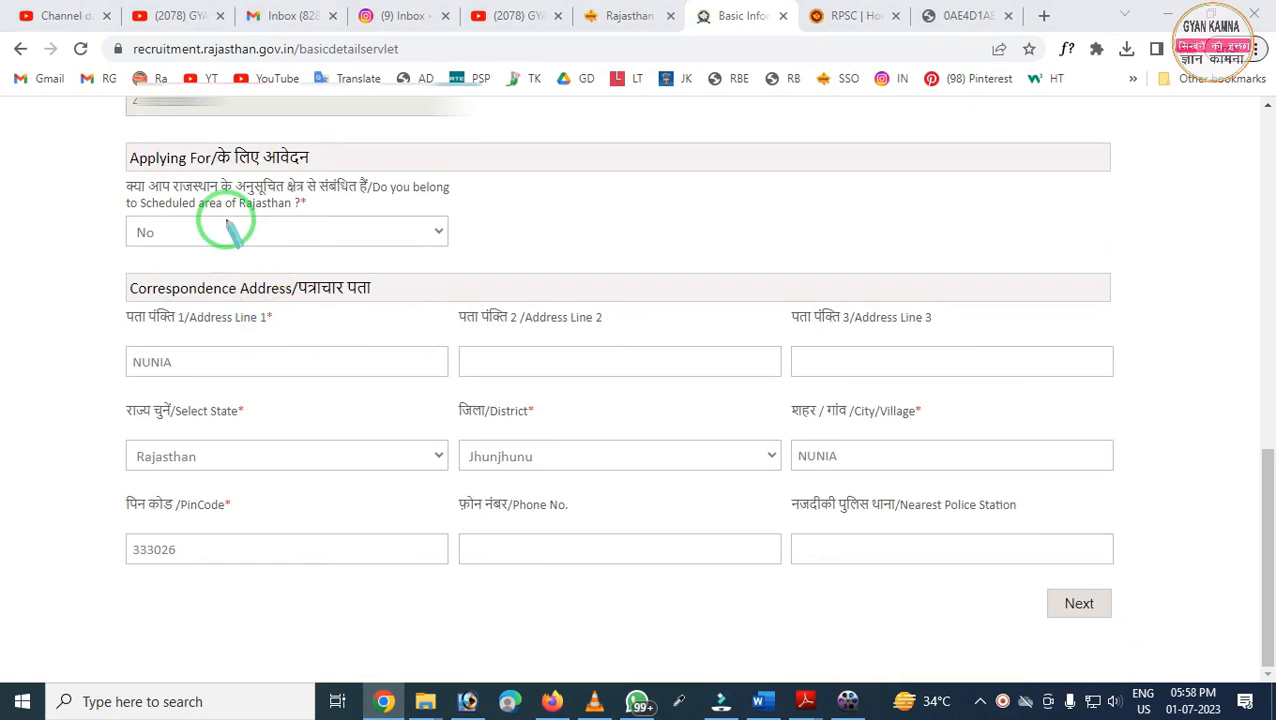
Step: Switch the Scheduled area of Rajasthan answer to Yes and back to No
mouse_move(83, 122)
mouse_down()
mouse_move(224, 254)
mouse_move(353, 290)
mouse_move(503, 305)
mouse_up()
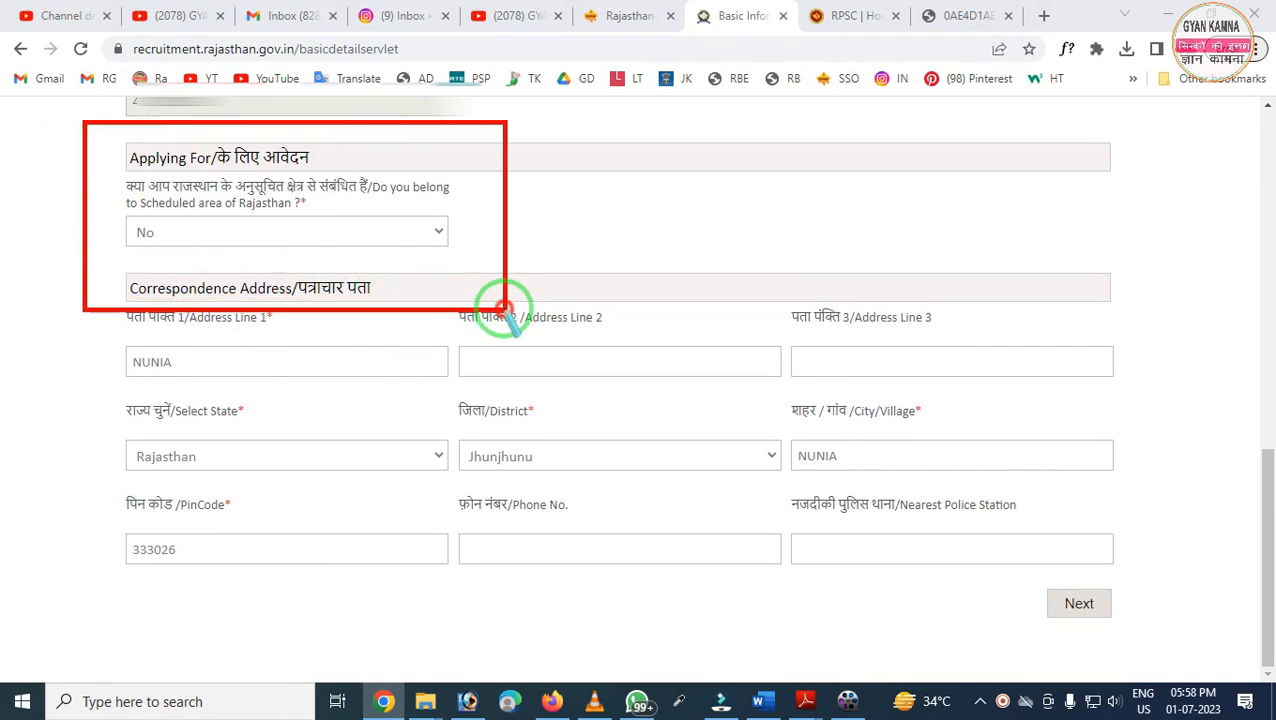
click(287, 241)
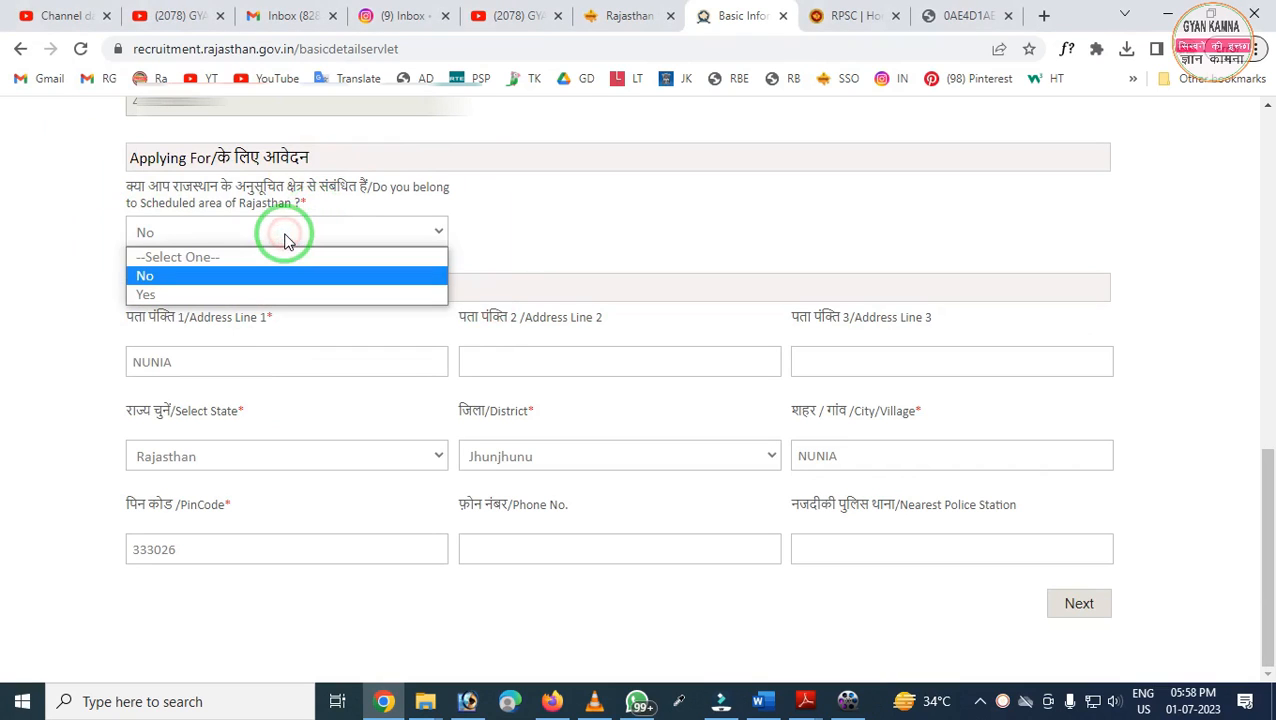
click(110, 200)
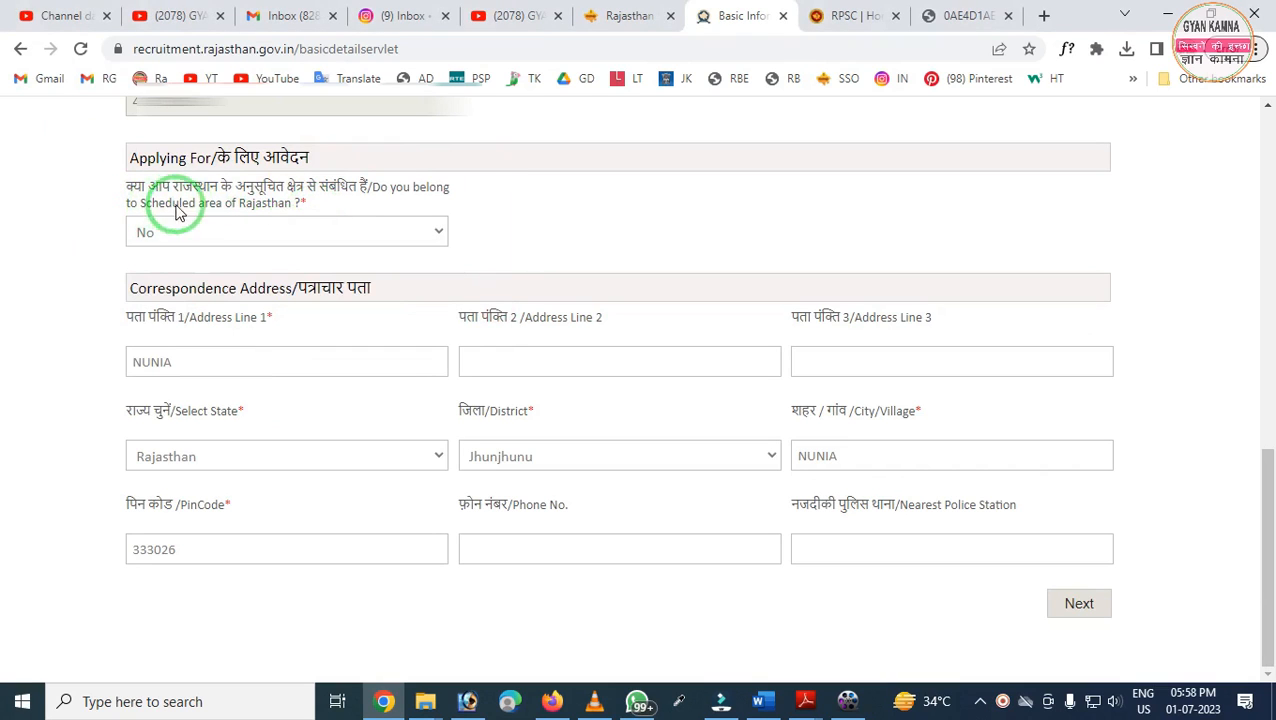
click(290, 230)
click(272, 288)
click(275, 240)
click(229, 277)
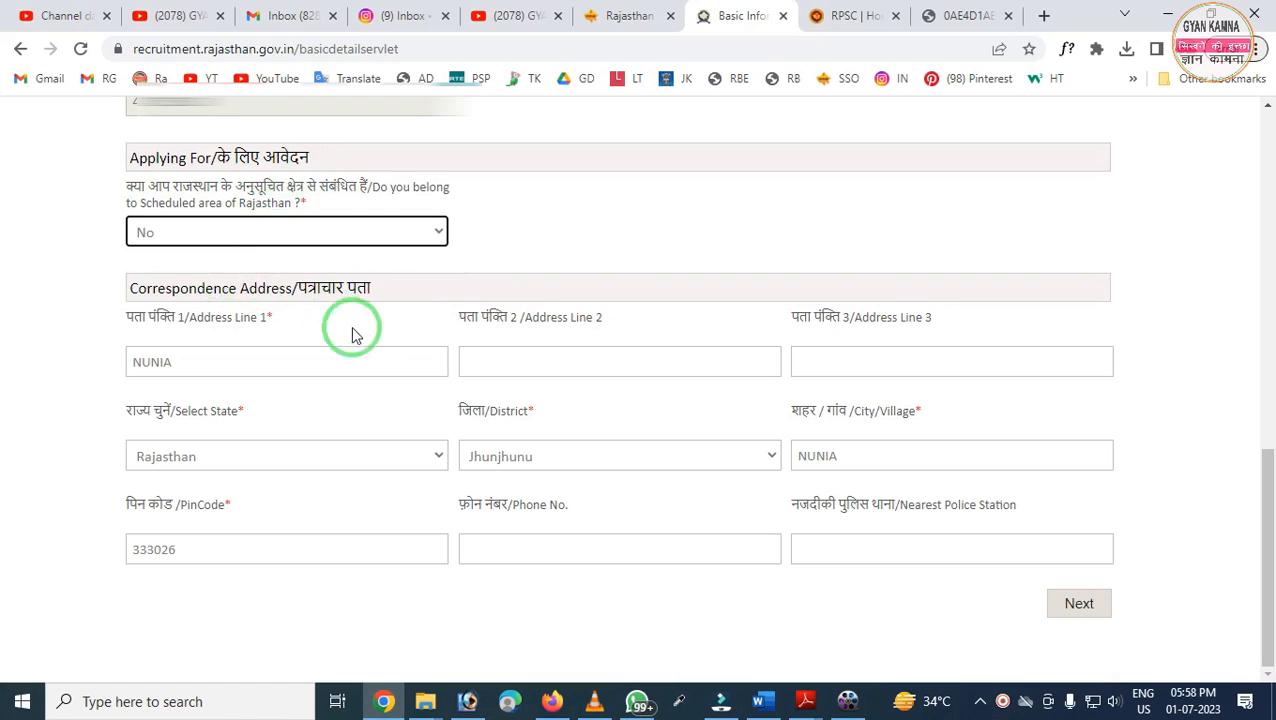
Step: Submit the Basic Details with the Scheduled area answer left at No
mouse_move(220, 240)
mouse_down()
mouse_move(330, 365)
mouse_move(372, 378)
mouse_up()
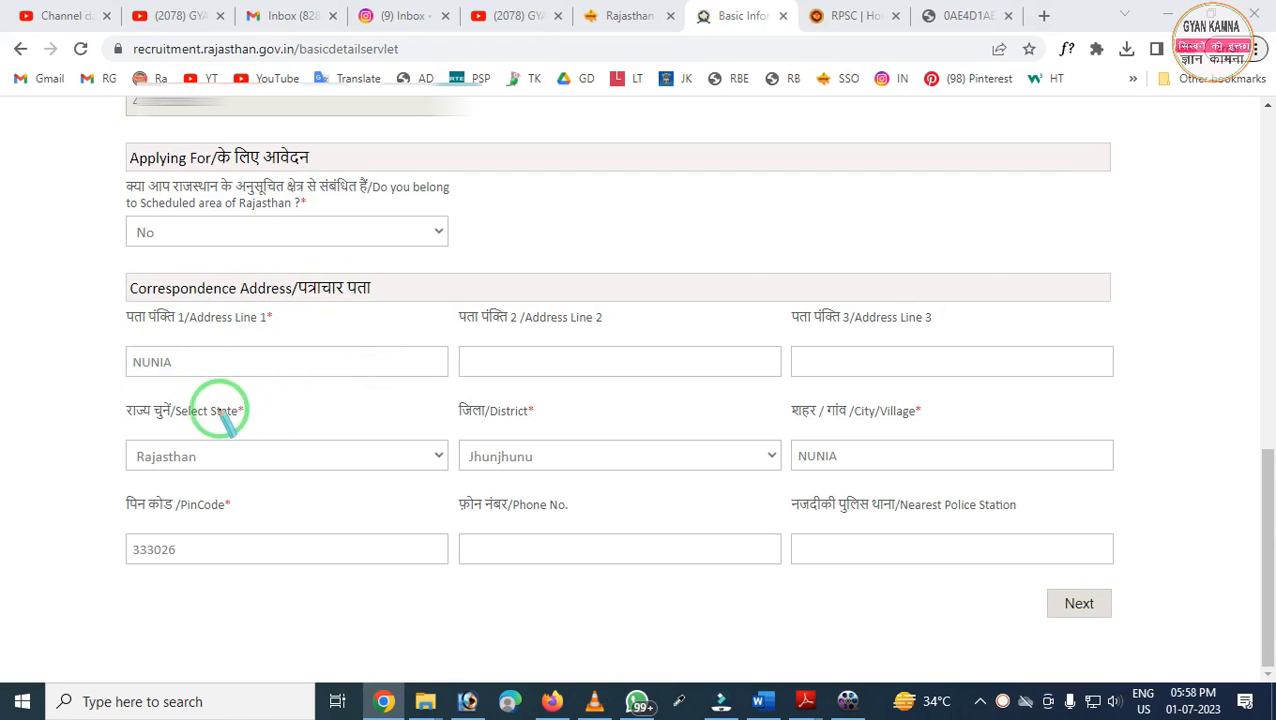
mouse_move(110, 310)
mouse_down()
mouse_move(336, 450)
mouse_move(618, 467)
mouse_move(928, 590)
mouse_up()
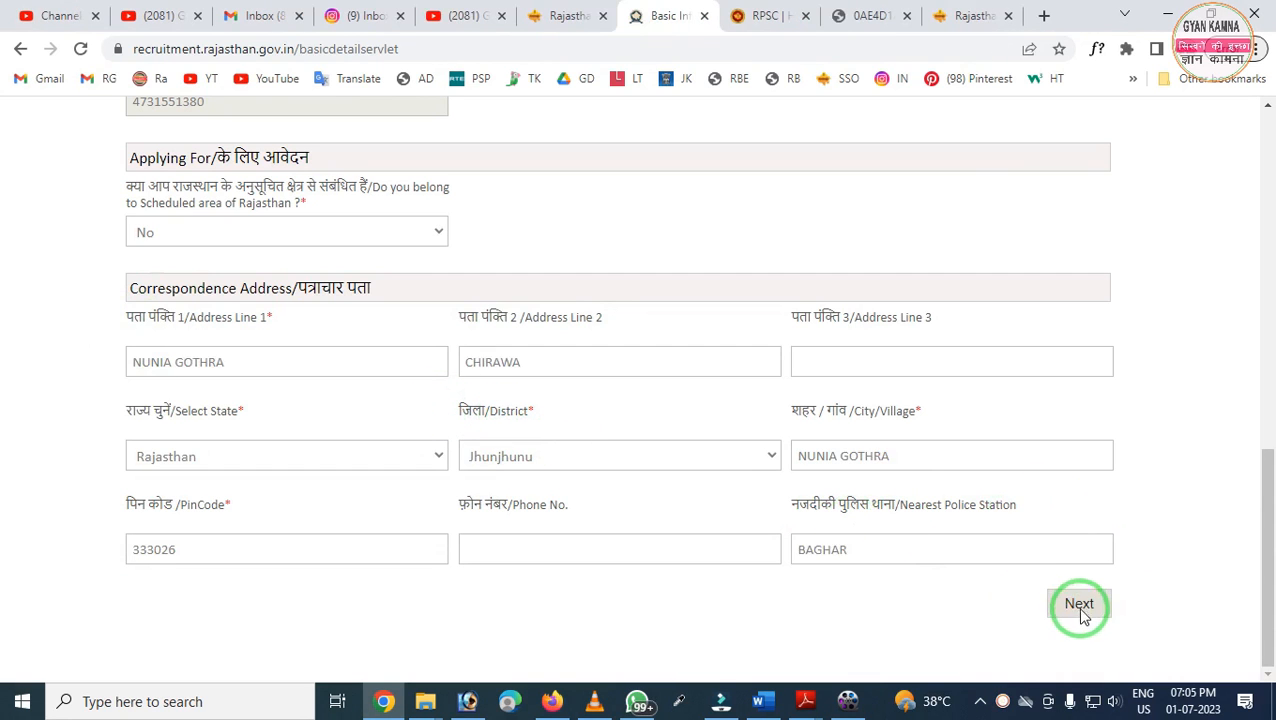
click(1079, 610)
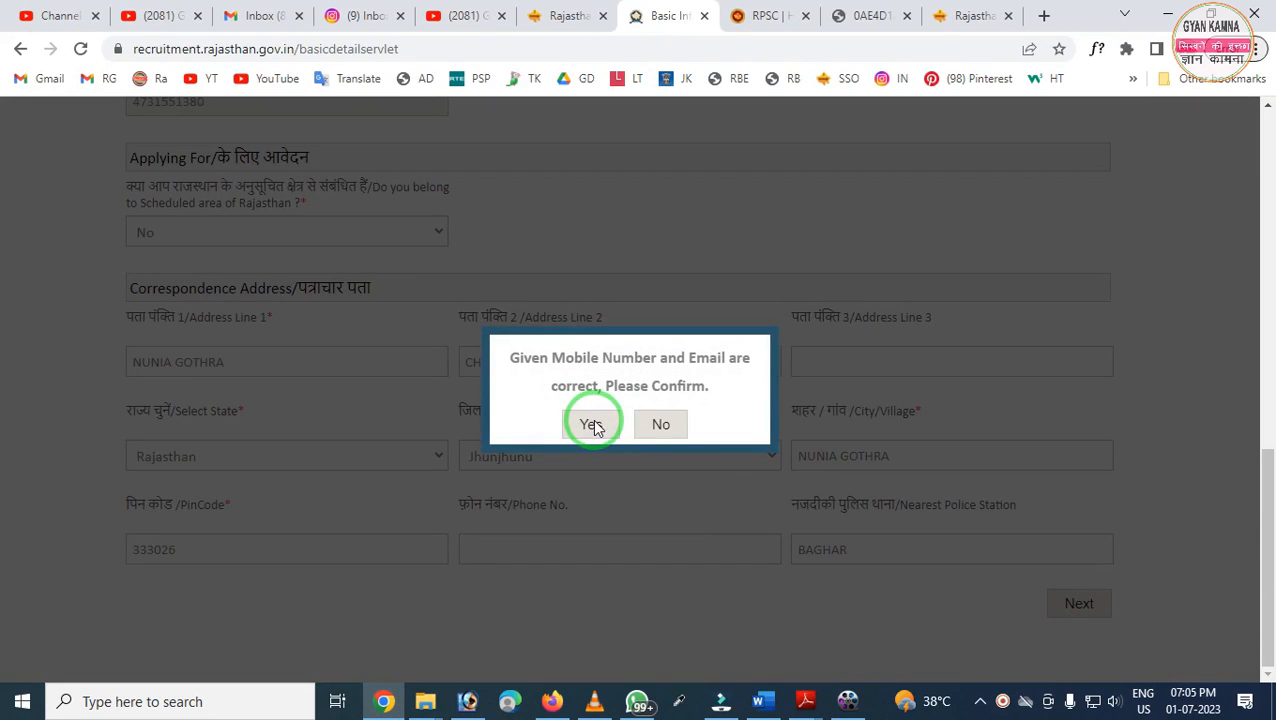
Step: Confirm the mobile number and email are correct
click(589, 426)
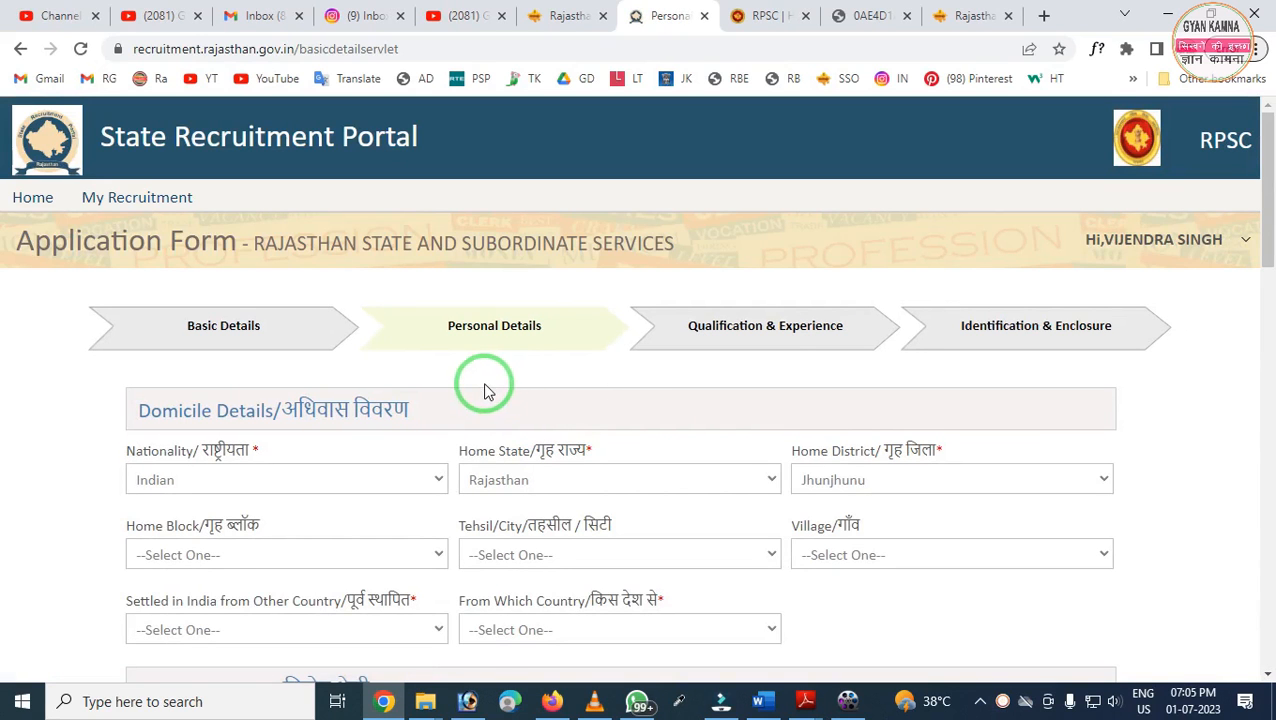
Step: Keep Nationality as Indian and Home State as Rajasthan
mouse_move(377, 294)
mouse_down()
mouse_move(456, 352)
mouse_move(543, 368)
mouse_up()
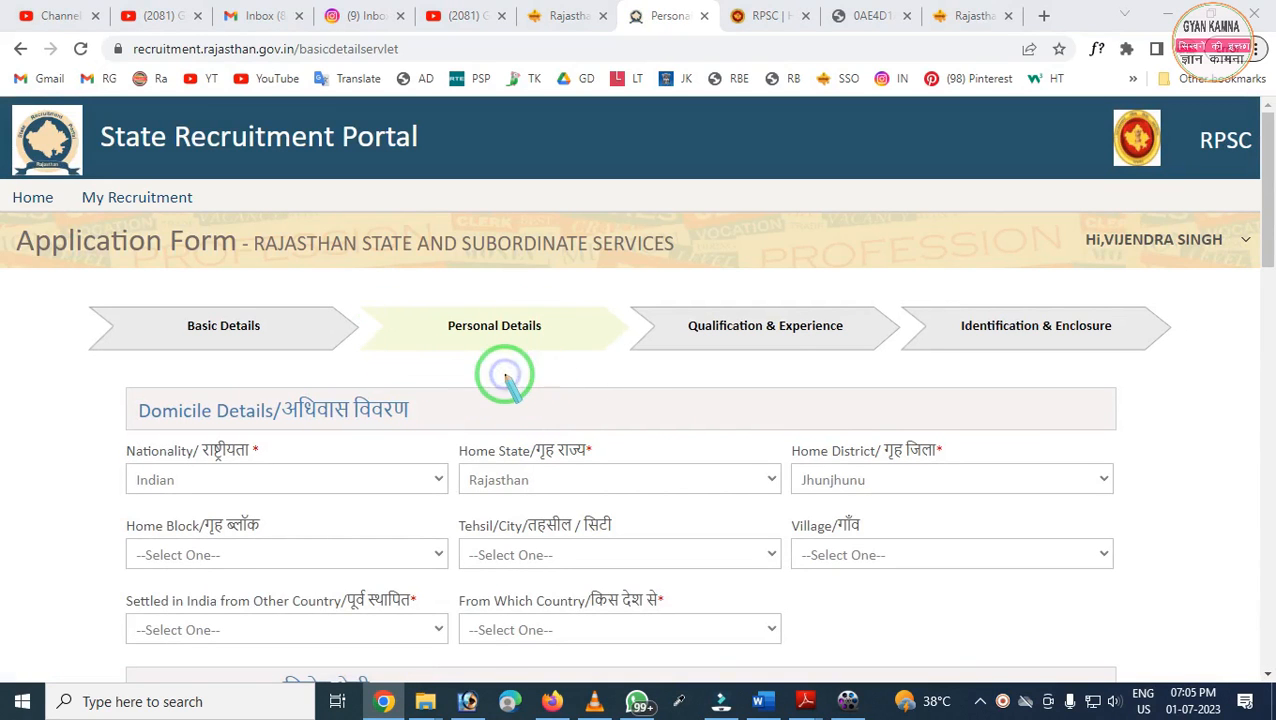
scroll(503, 381, down, 2)
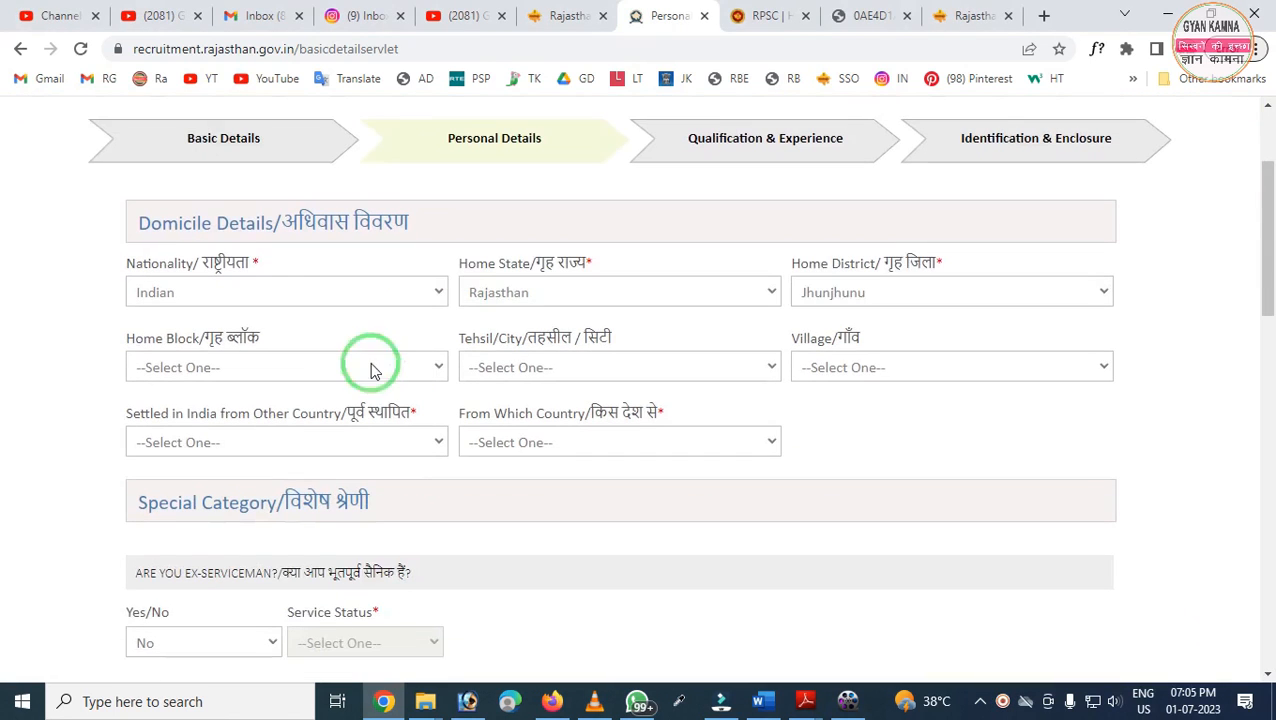
click(298, 303)
click(362, 253)
click(574, 299)
click(574, 299)
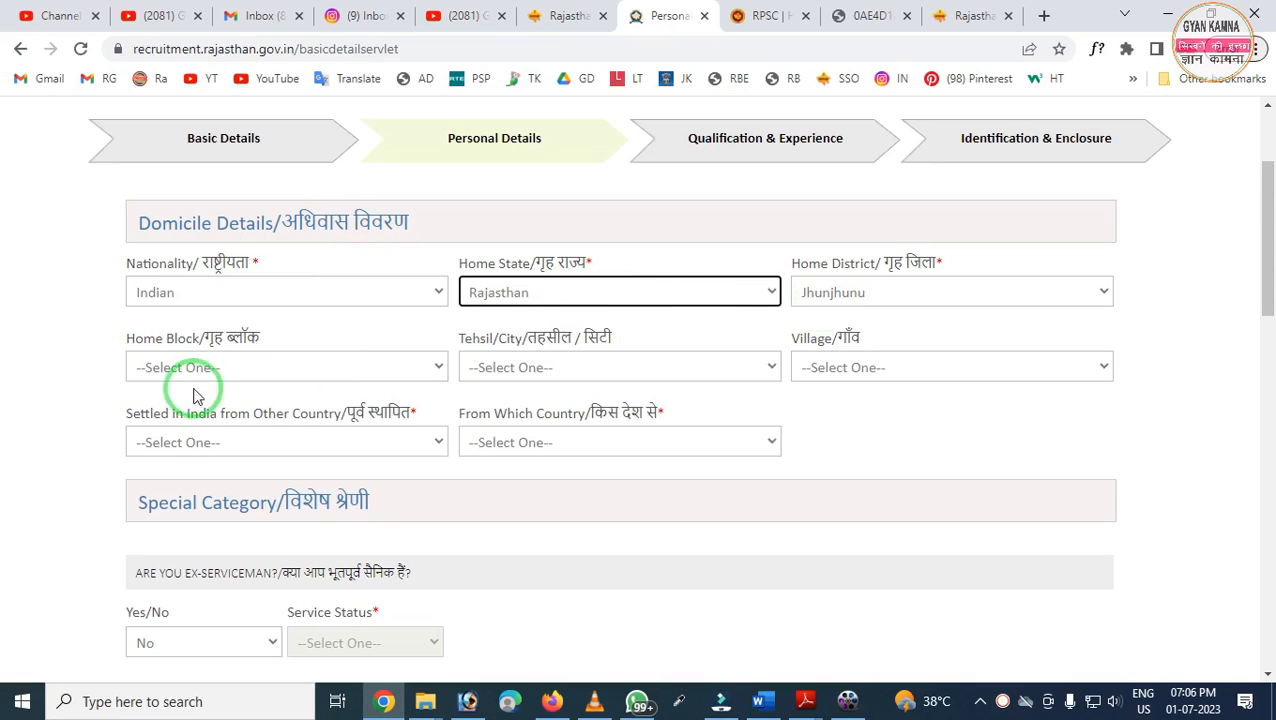
Step: Set Home Block and Tehsil/City to Chirawa and Village to Gothra Nunia
click(239, 365)
click(204, 450)
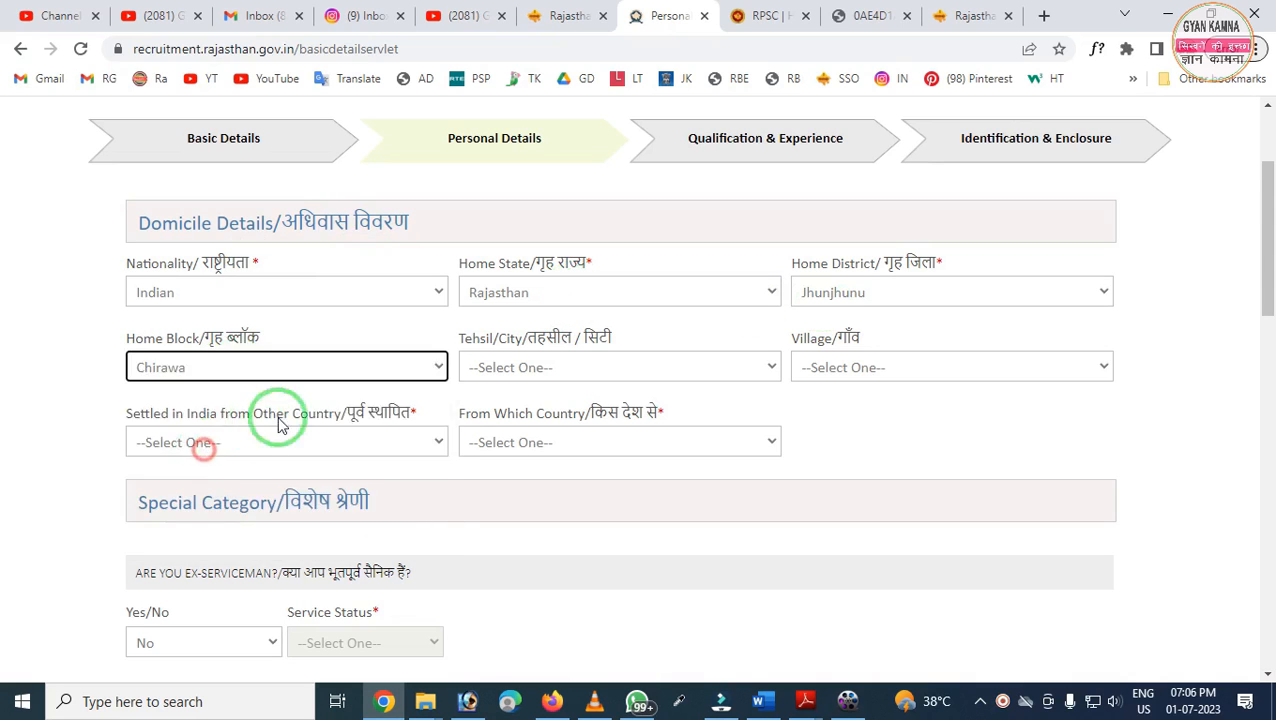
click(590, 368)
click(558, 434)
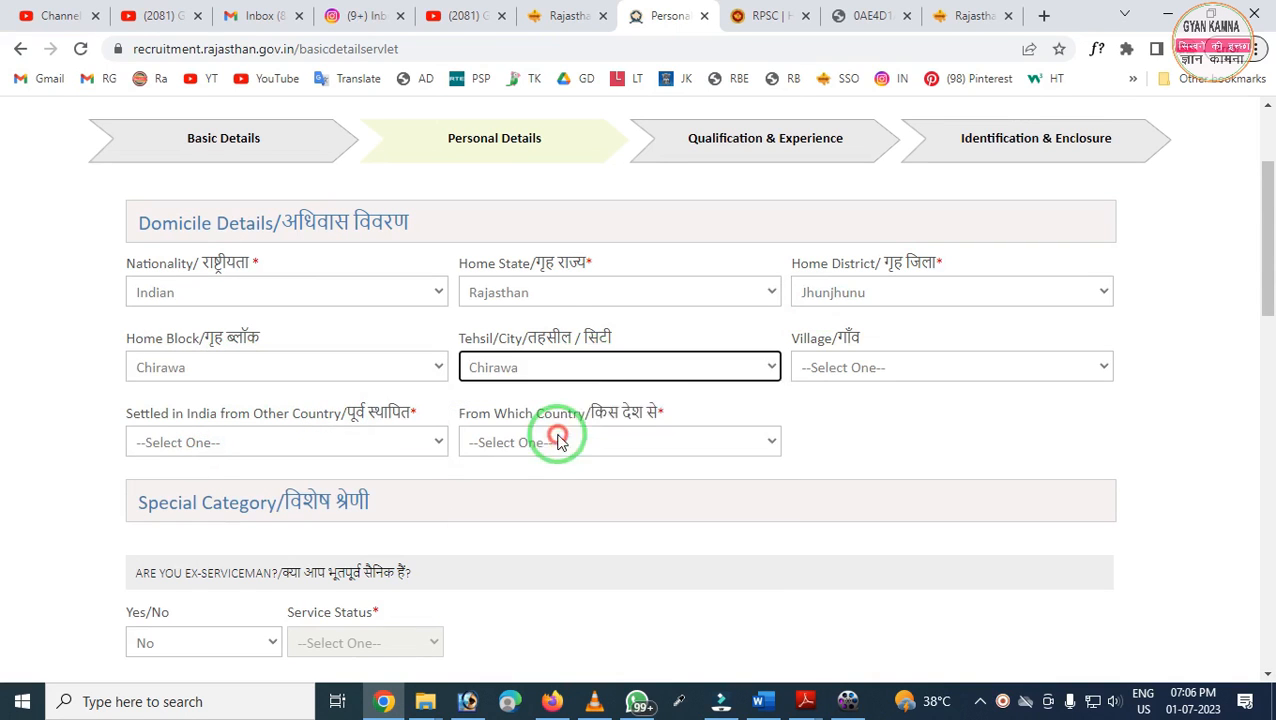
click(826, 385)
scroll(925, 330, down, 4)
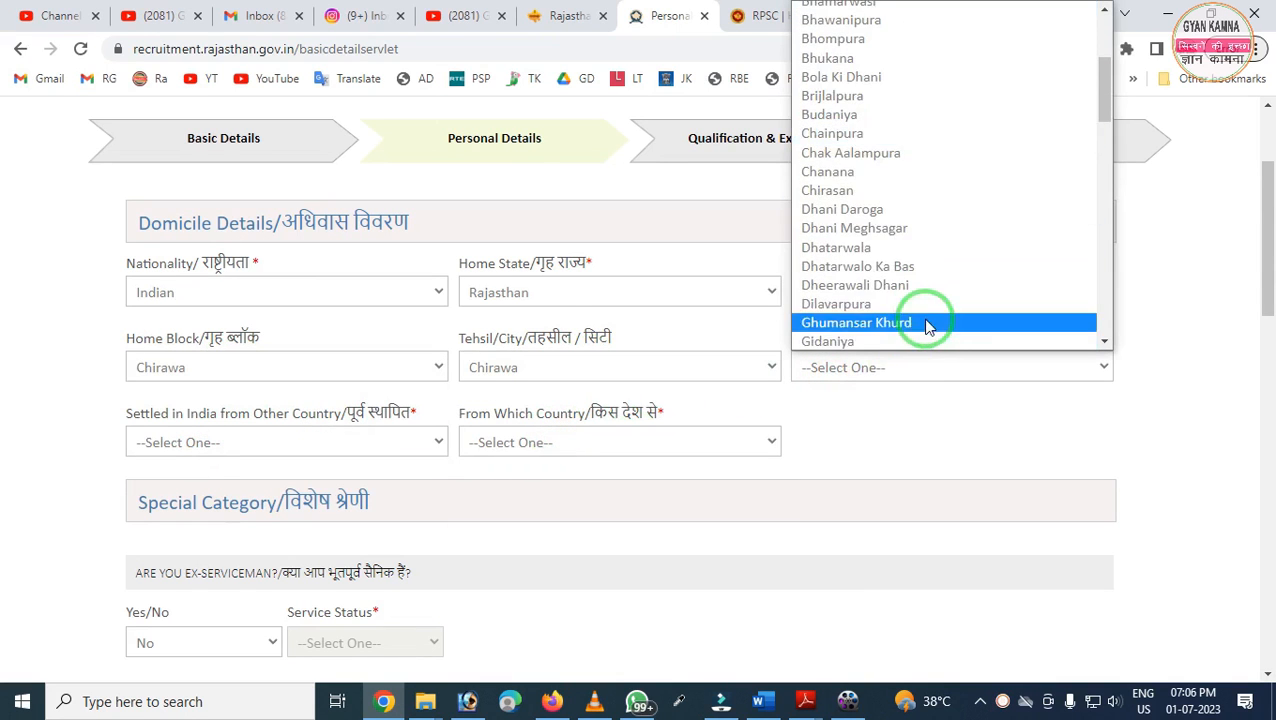
scroll(895, 295, down, 3)
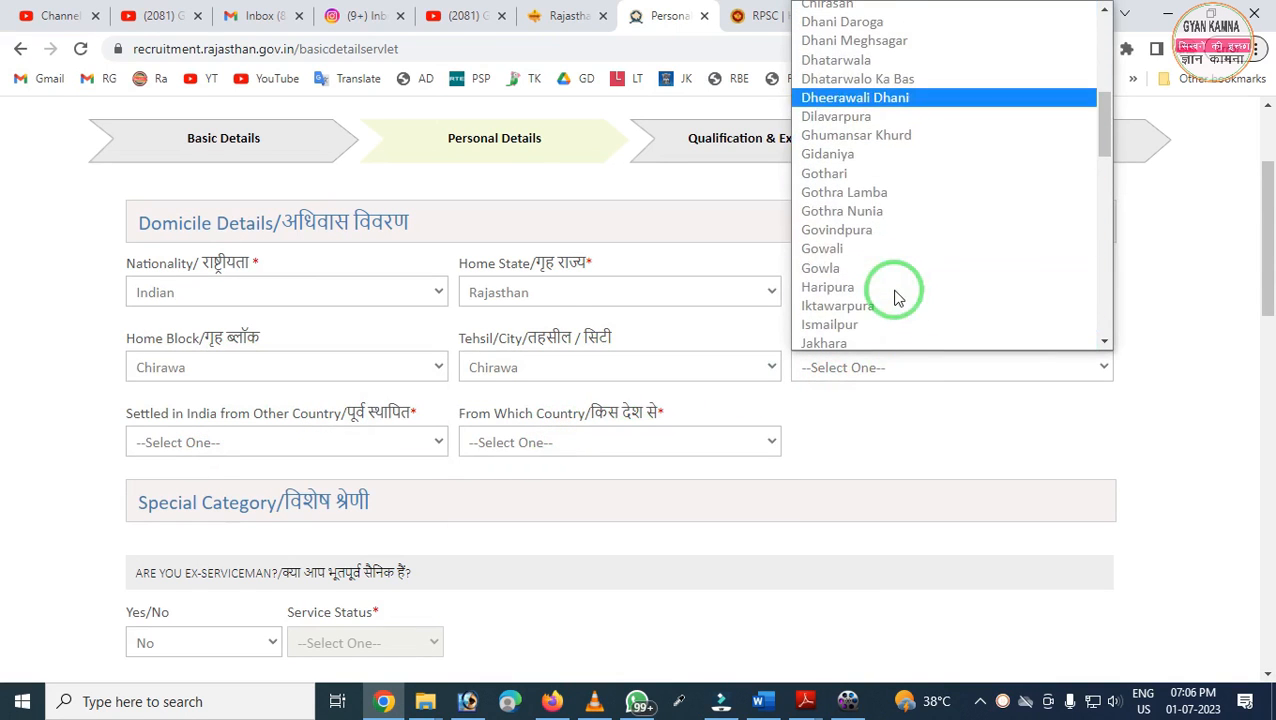
click(880, 208)
Step: Answer No to Settled in India from Other Country
key(ctrl+shift+3)
drag(313, 453, 430, 473)
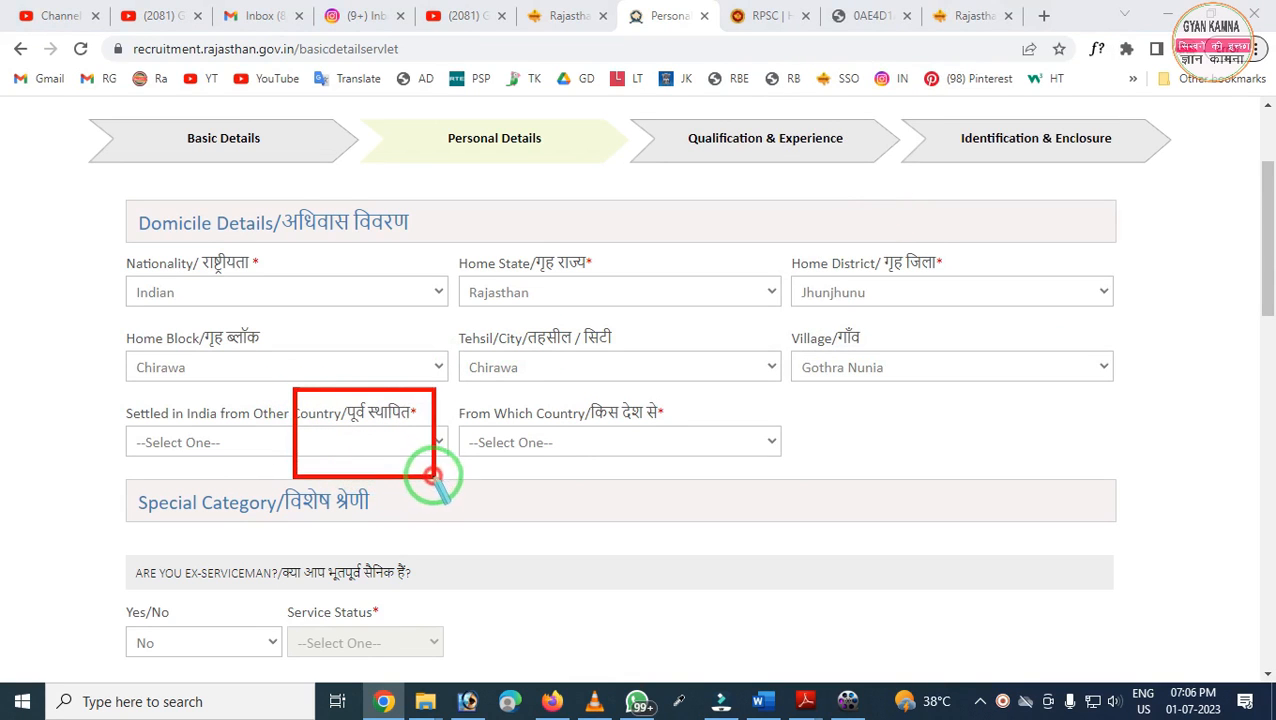
key(Escape)
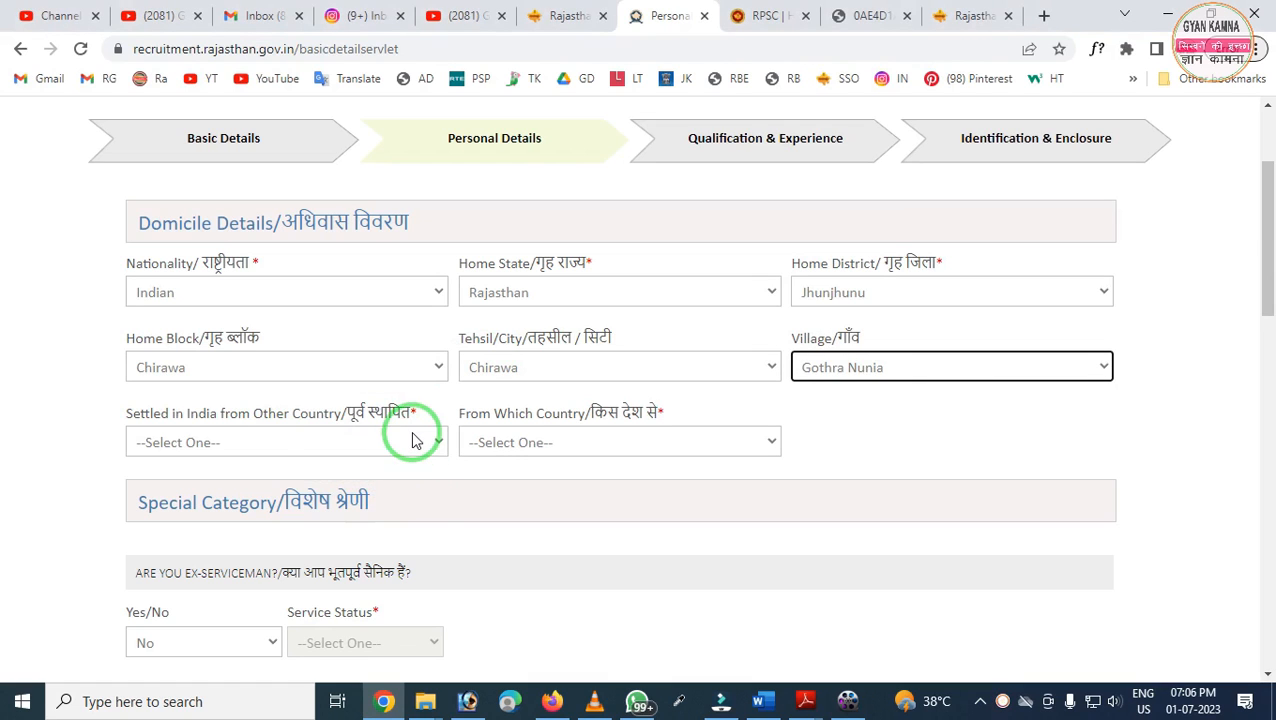
click(414, 440)
click(148, 486)
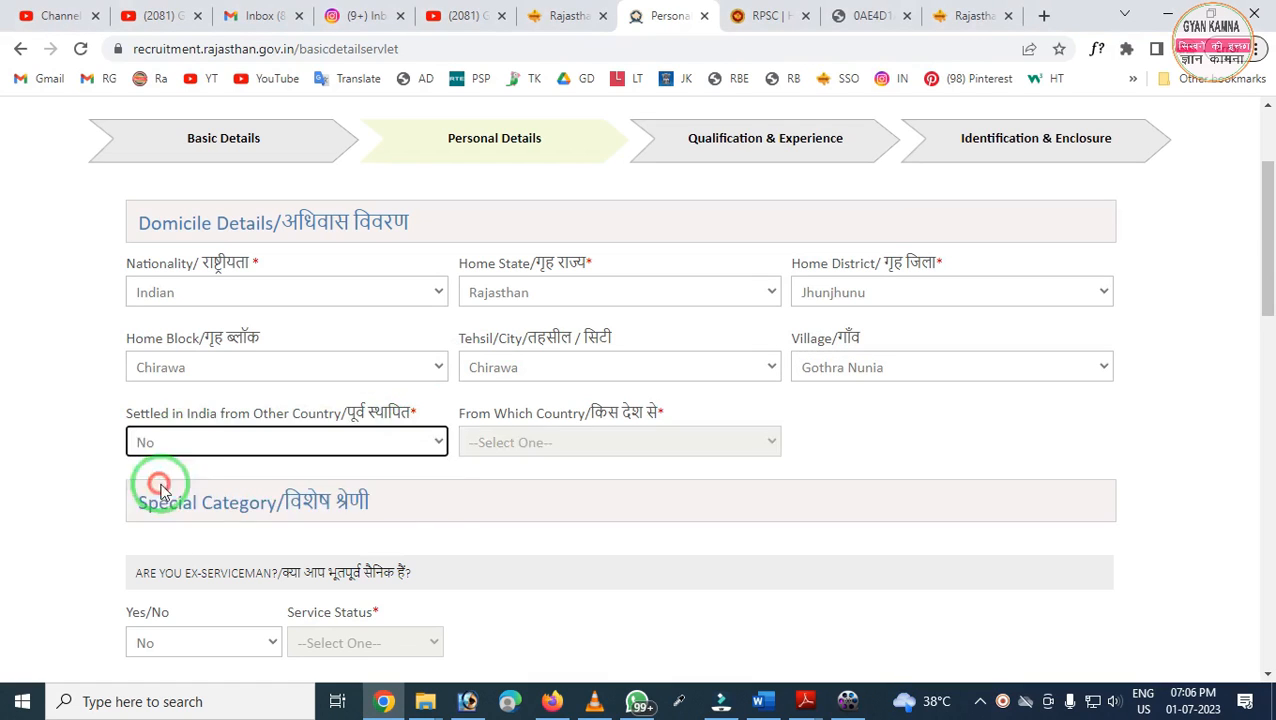
scroll(242, 436, down, 3)
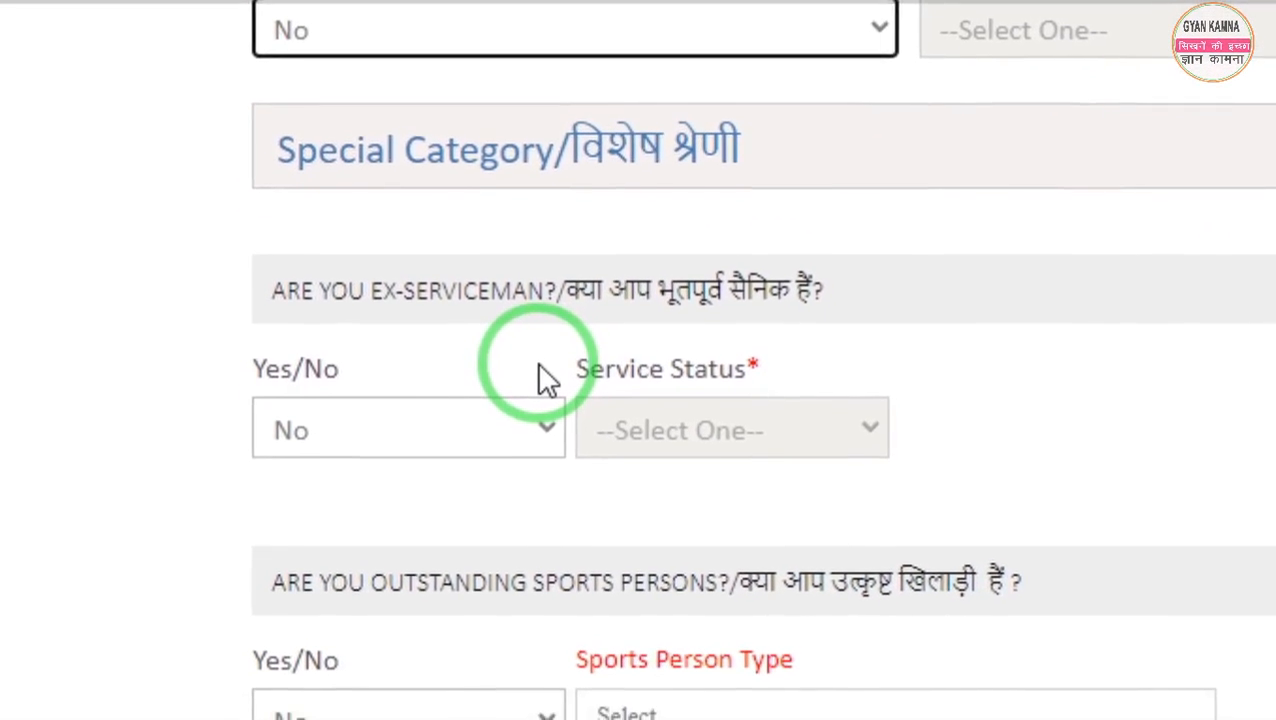
click(500, 400)
click(400, 545)
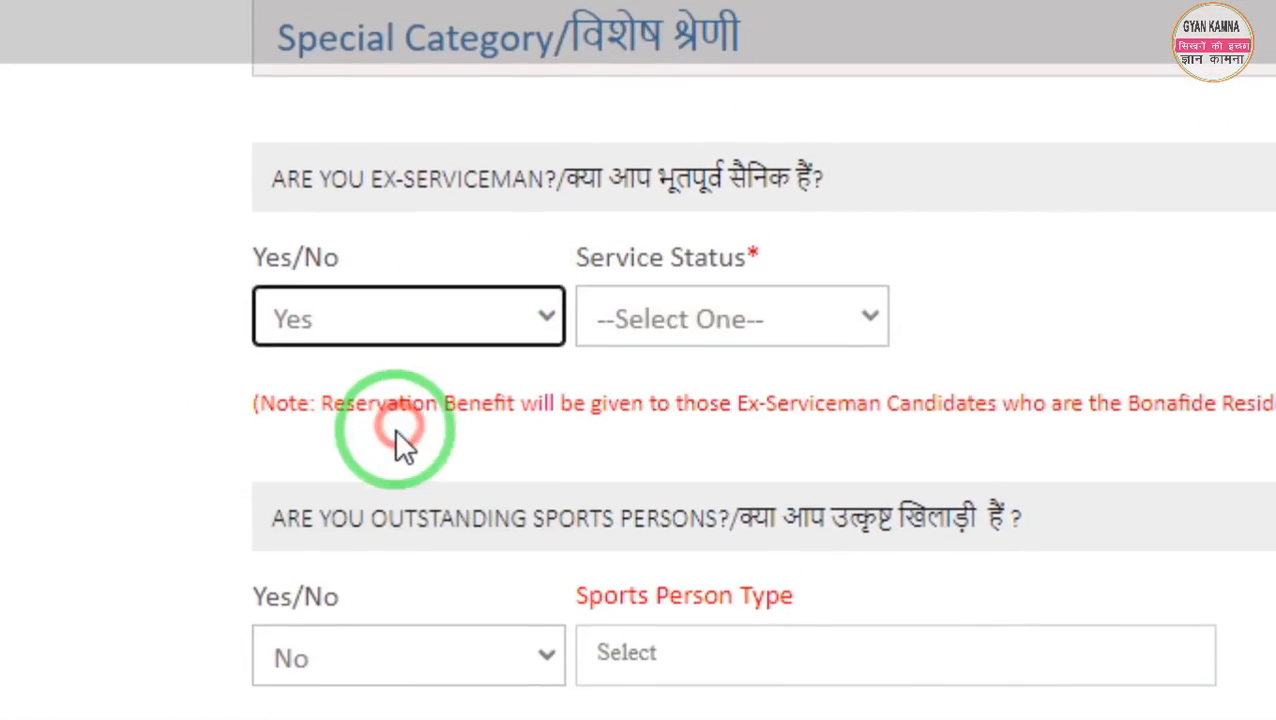
click(684, 330)
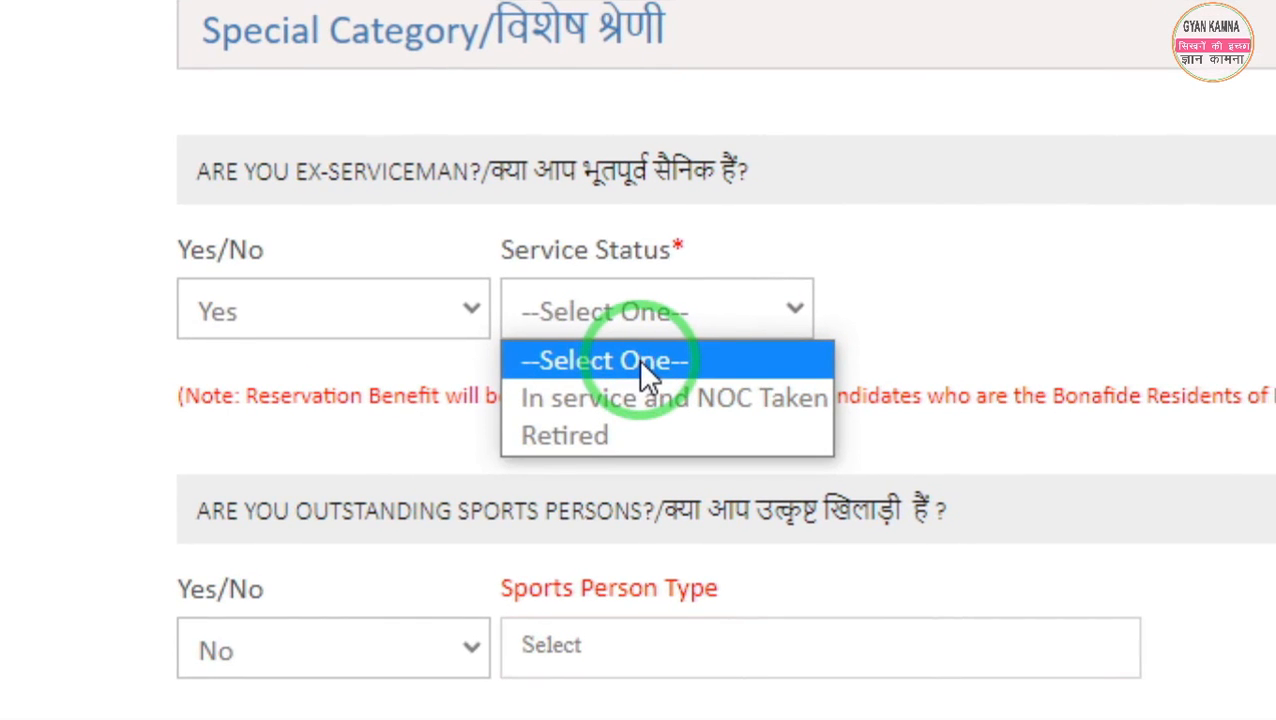
click(634, 436)
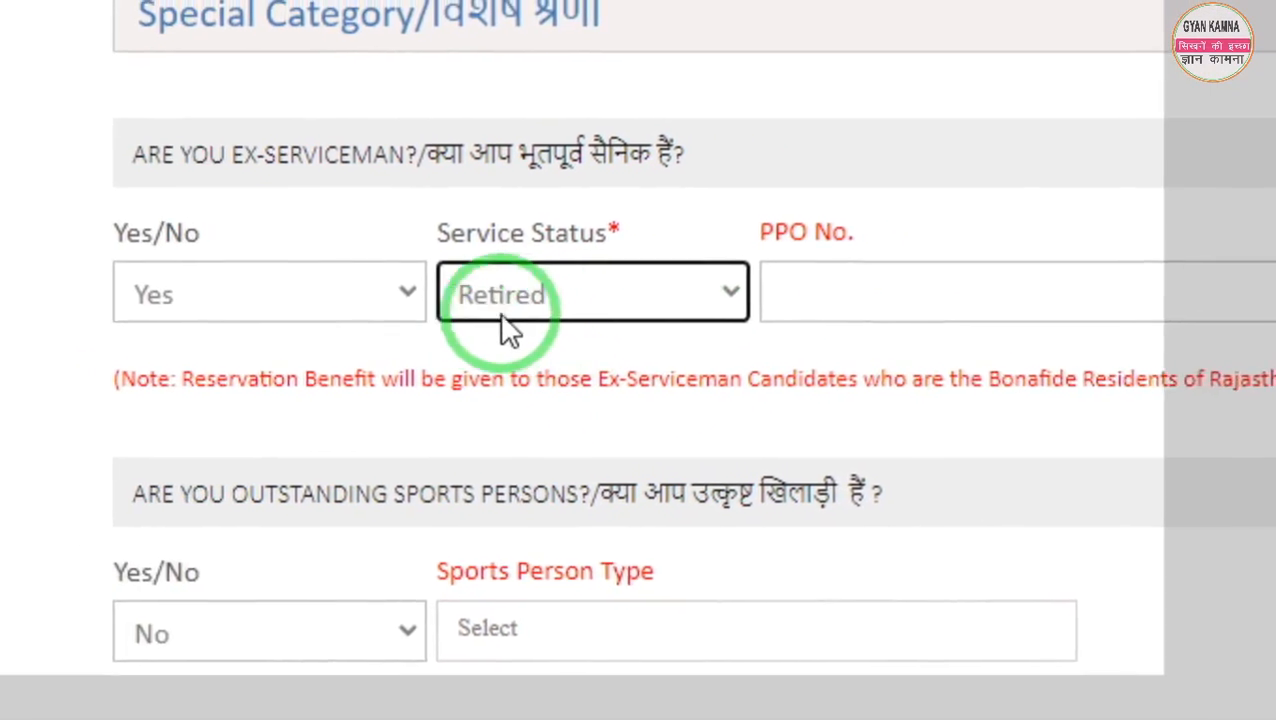
click(462, 252)
click(378, 408)
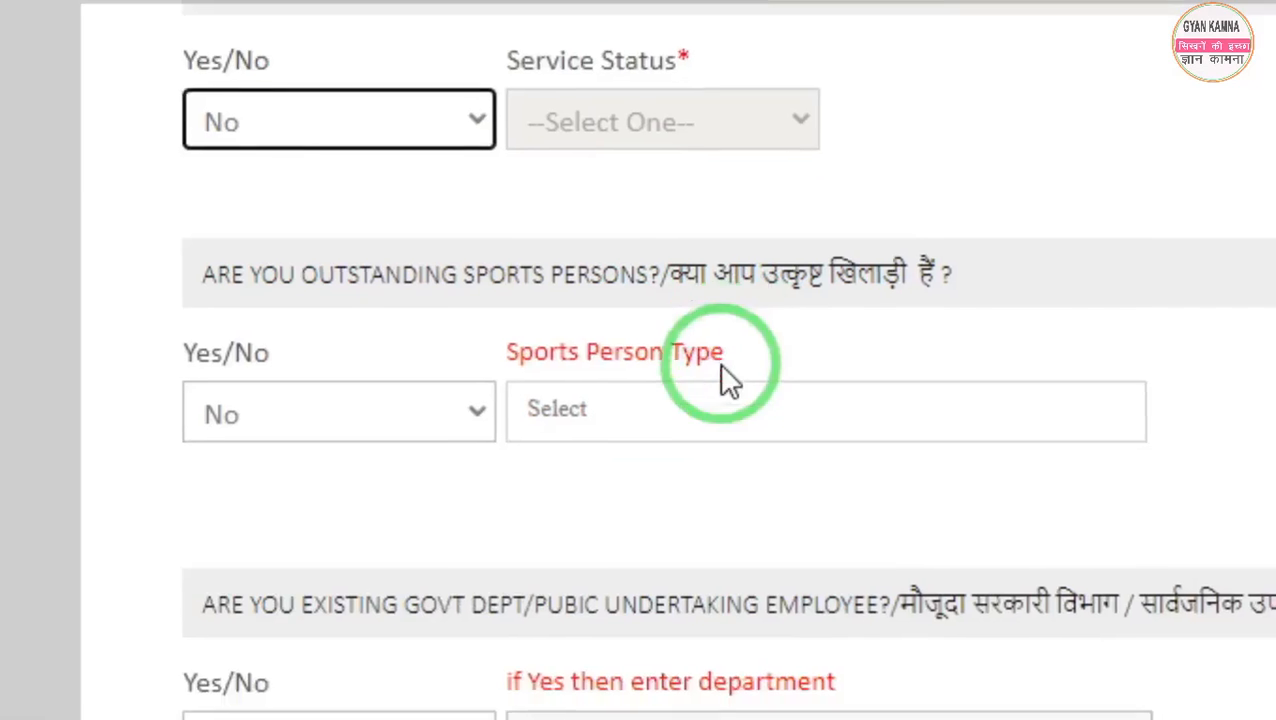
click(413, 437)
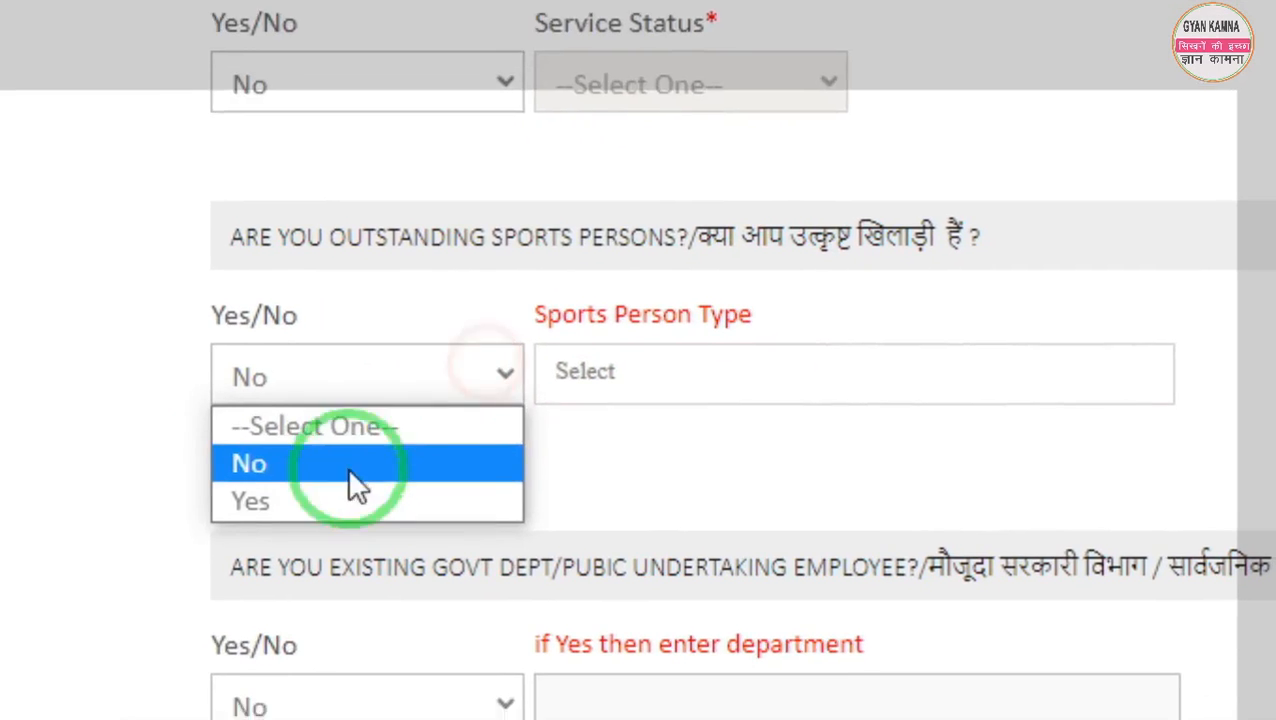
click(227, 562)
click(710, 290)
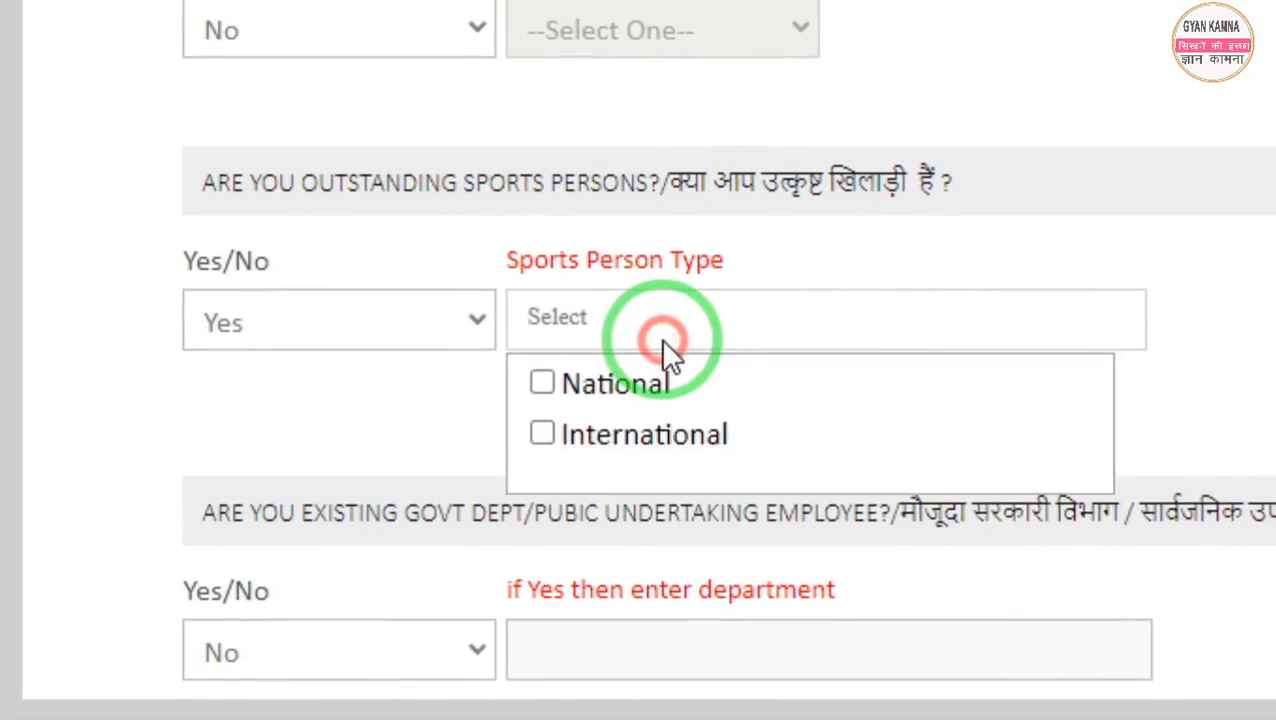
click(385, 377)
click(330, 318)
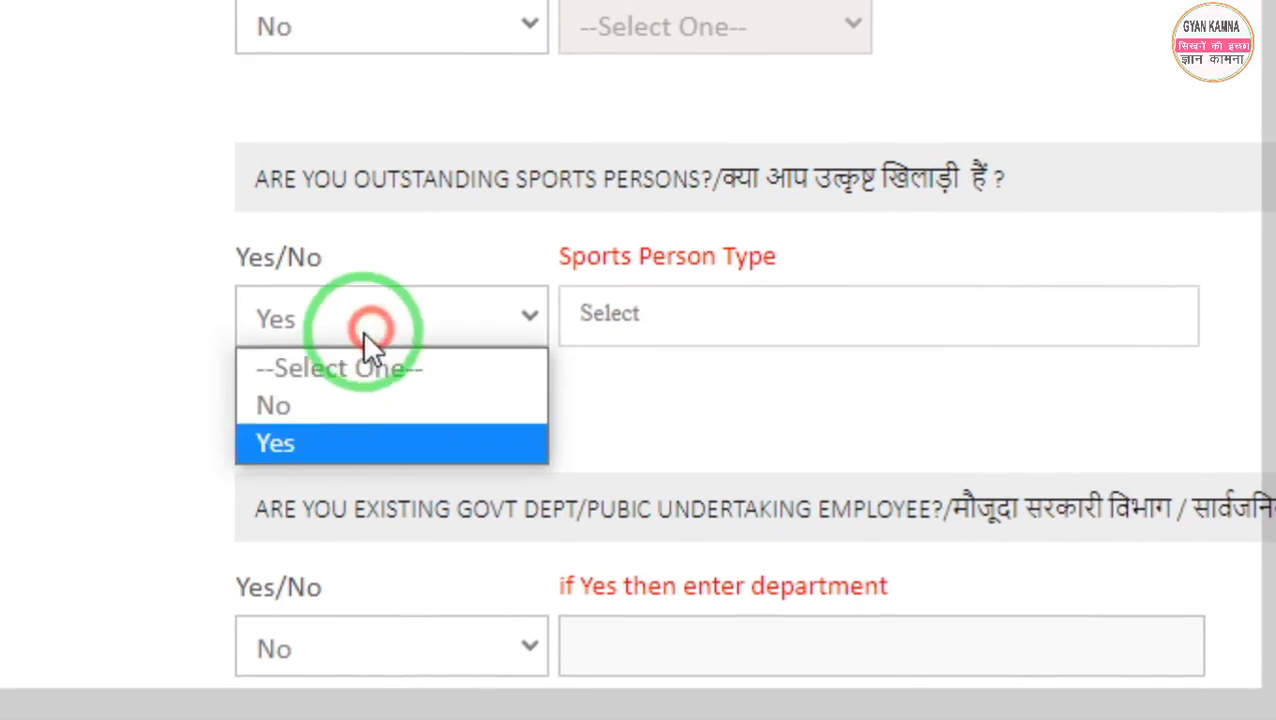
click(290, 377)
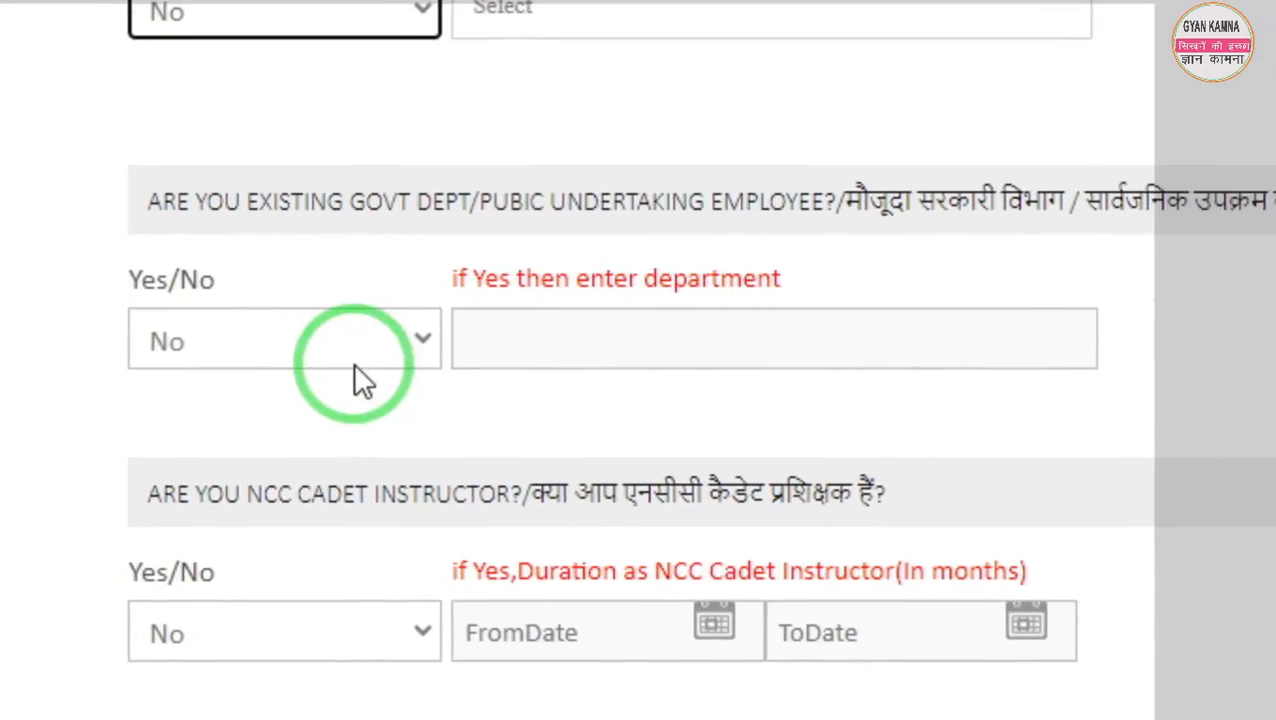
click(125, 590)
click(338, 450)
click(456, 340)
click(405, 411)
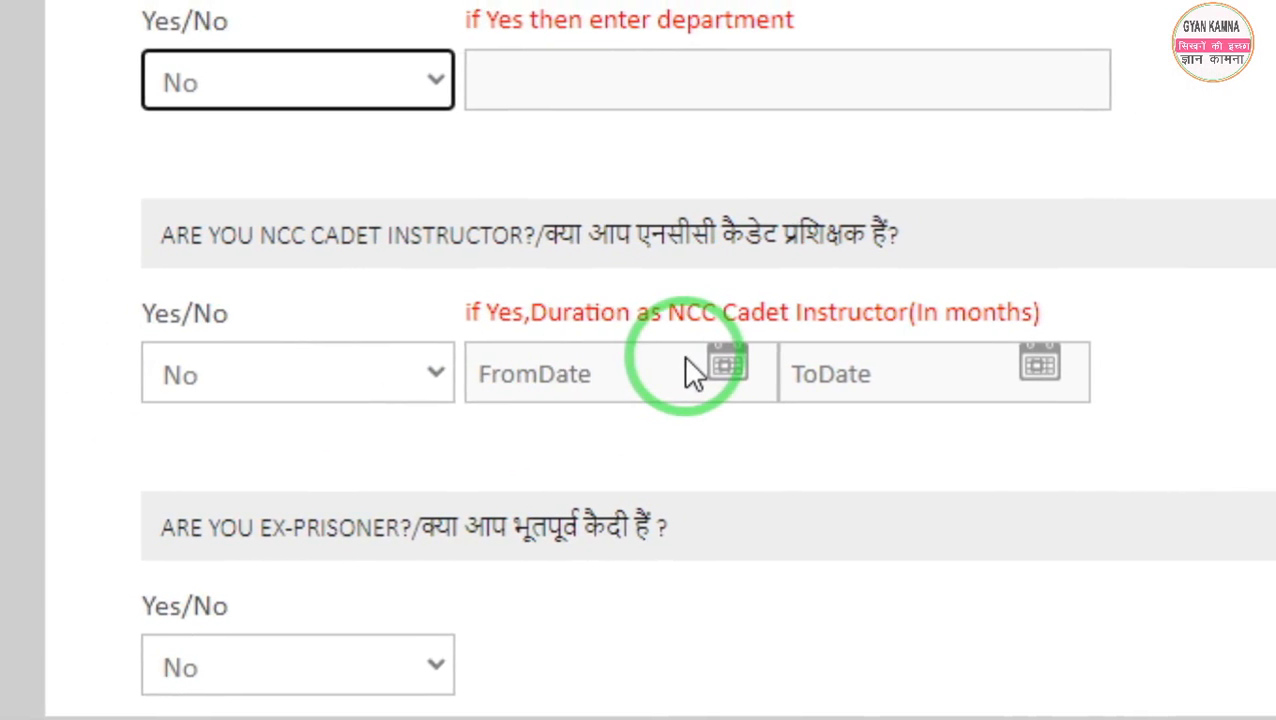
scroll(788, 358, down, 1)
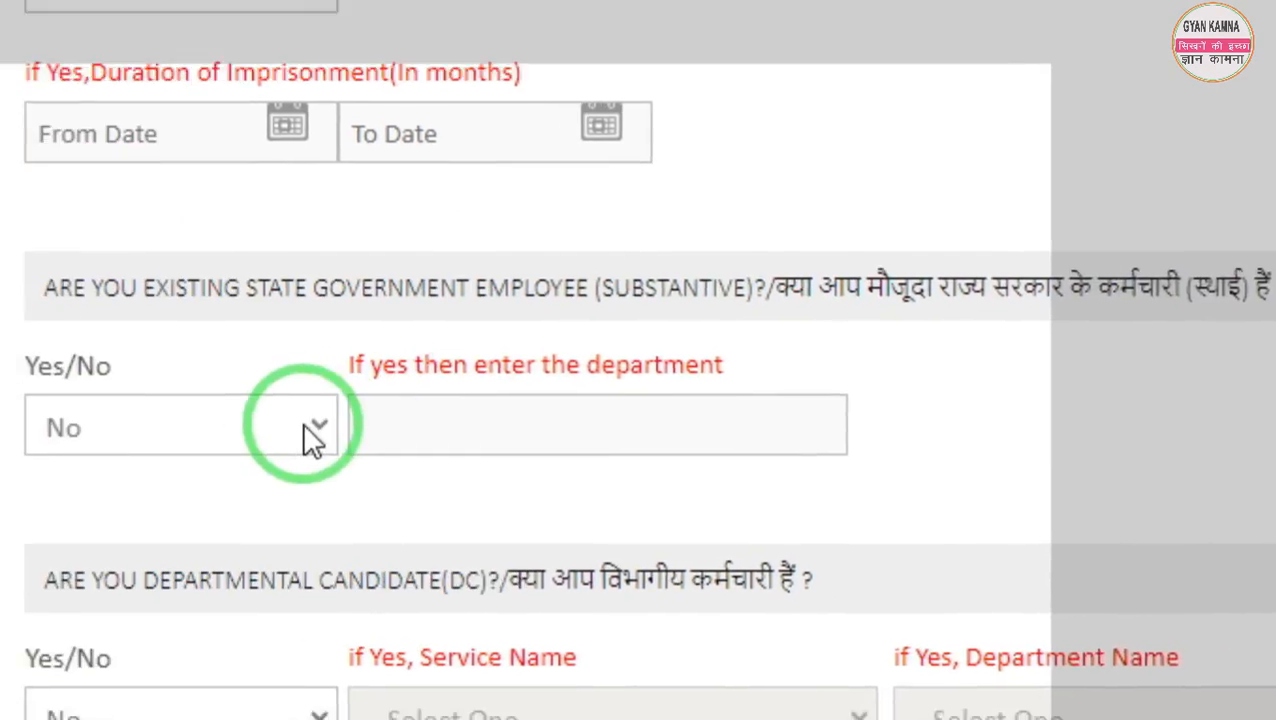
Step: Switch the state government employee answer to Yes, then back to No
click(152, 472)
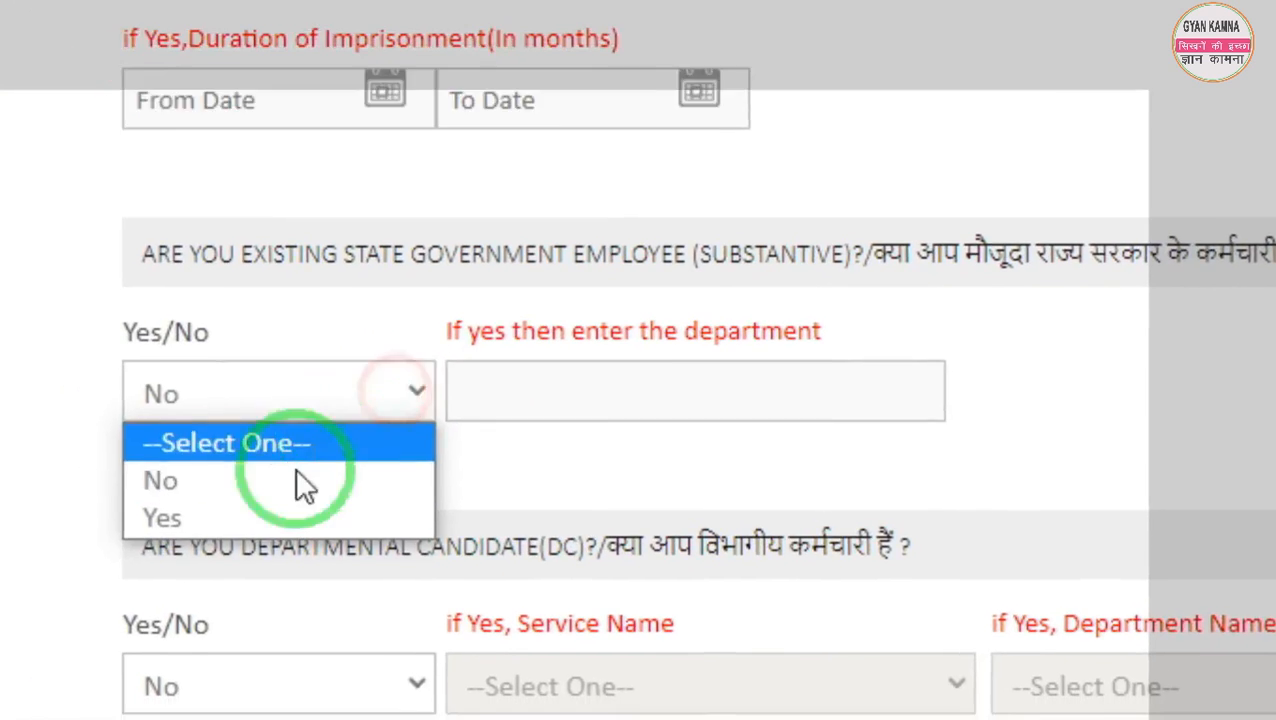
click(18, 580)
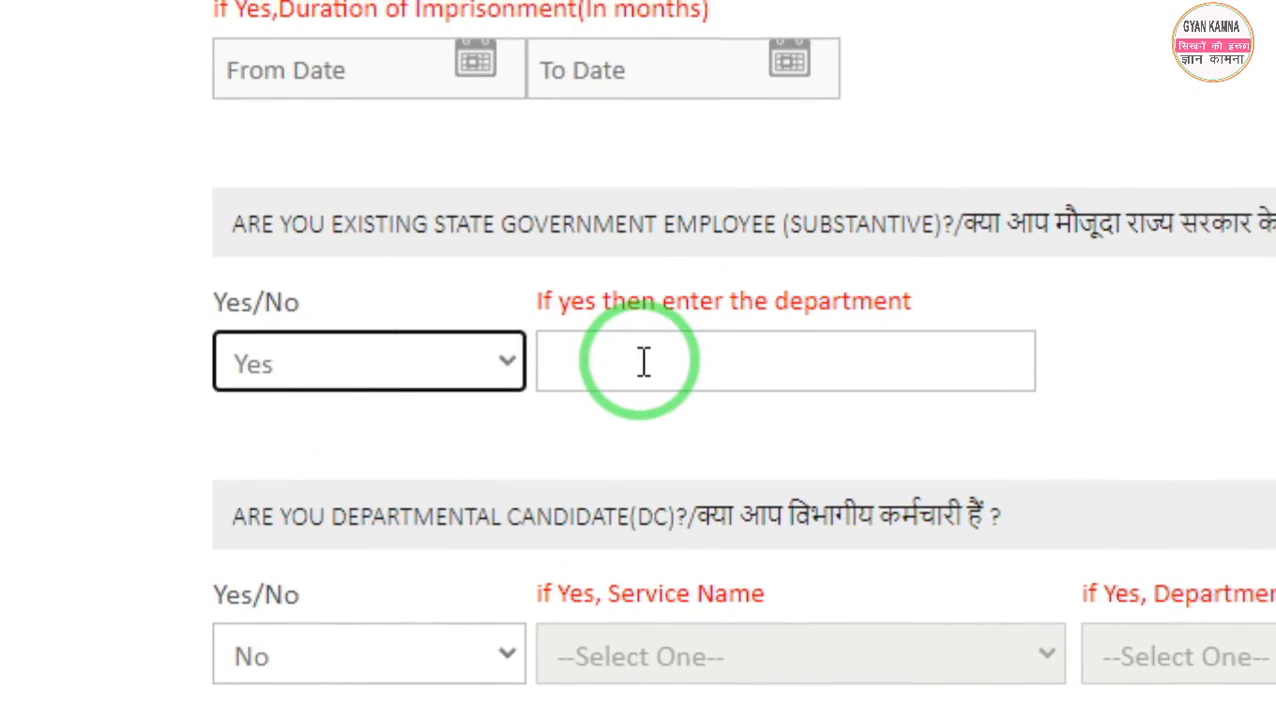
click(505, 372)
click(365, 462)
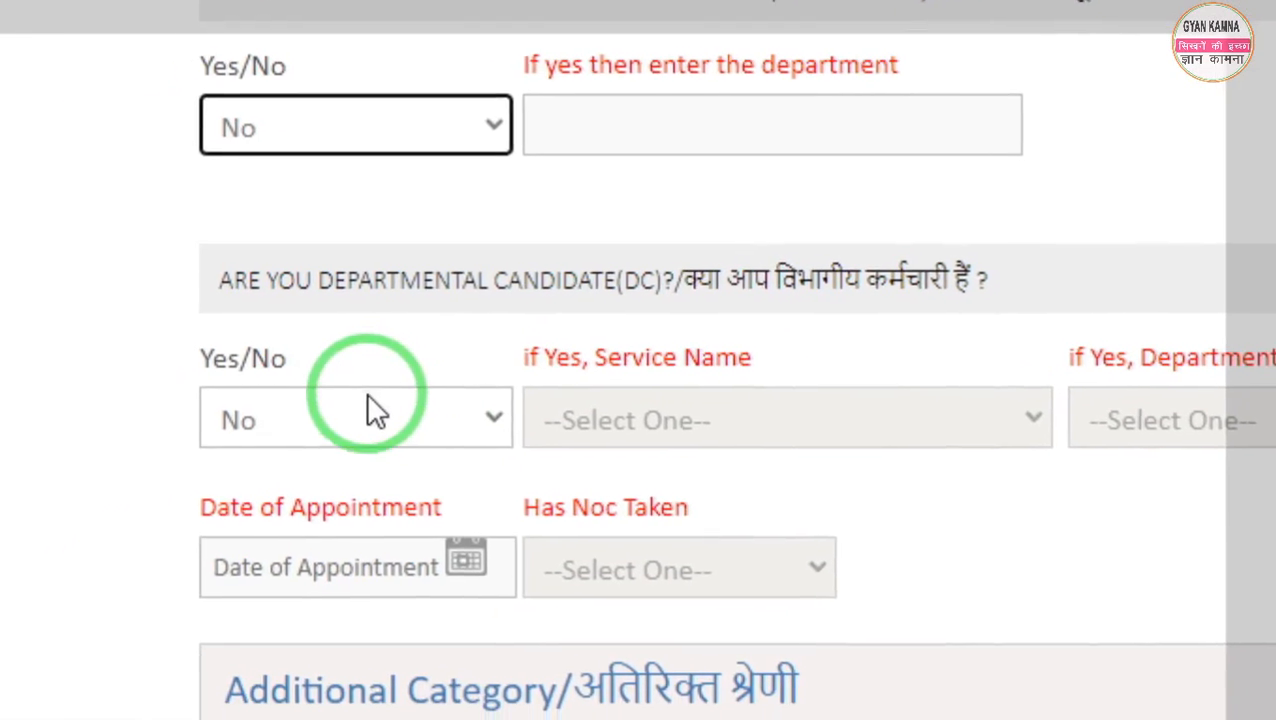
Step: Try departmental candidate Yes with its Service Name list, revert to No, and submit Personal Details
click(255, 457)
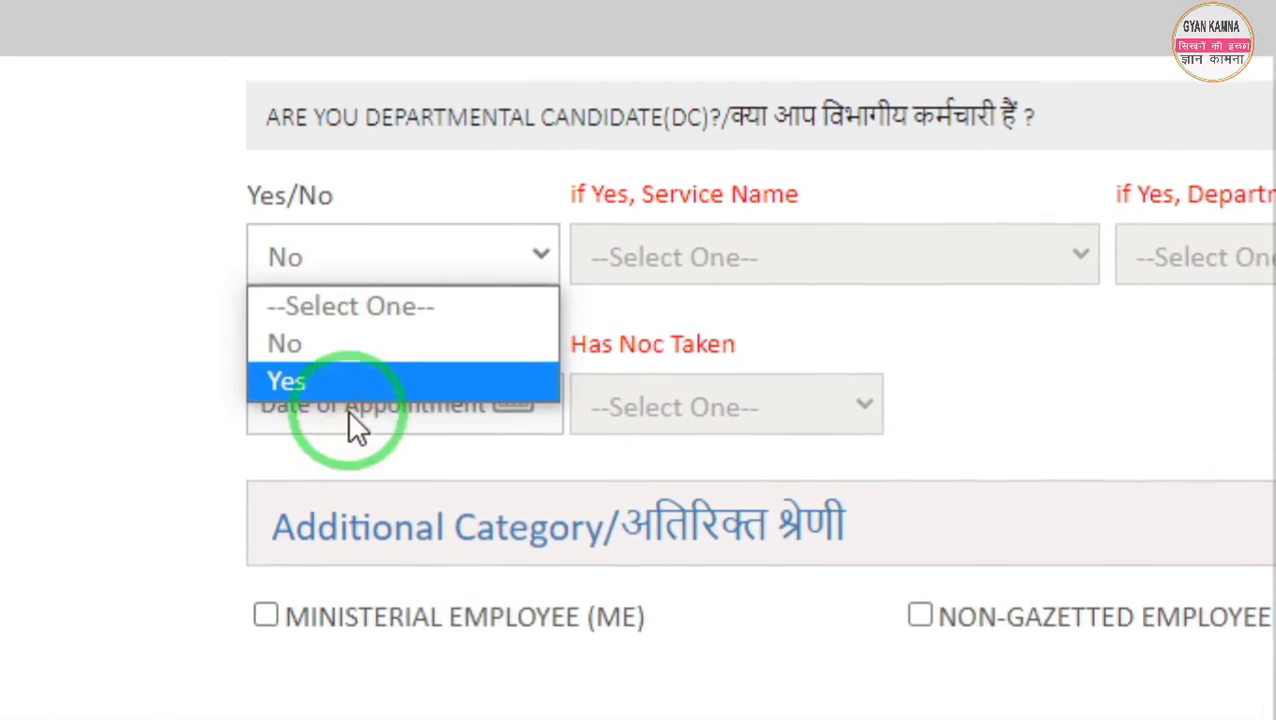
click(389, 380)
click(660, 275)
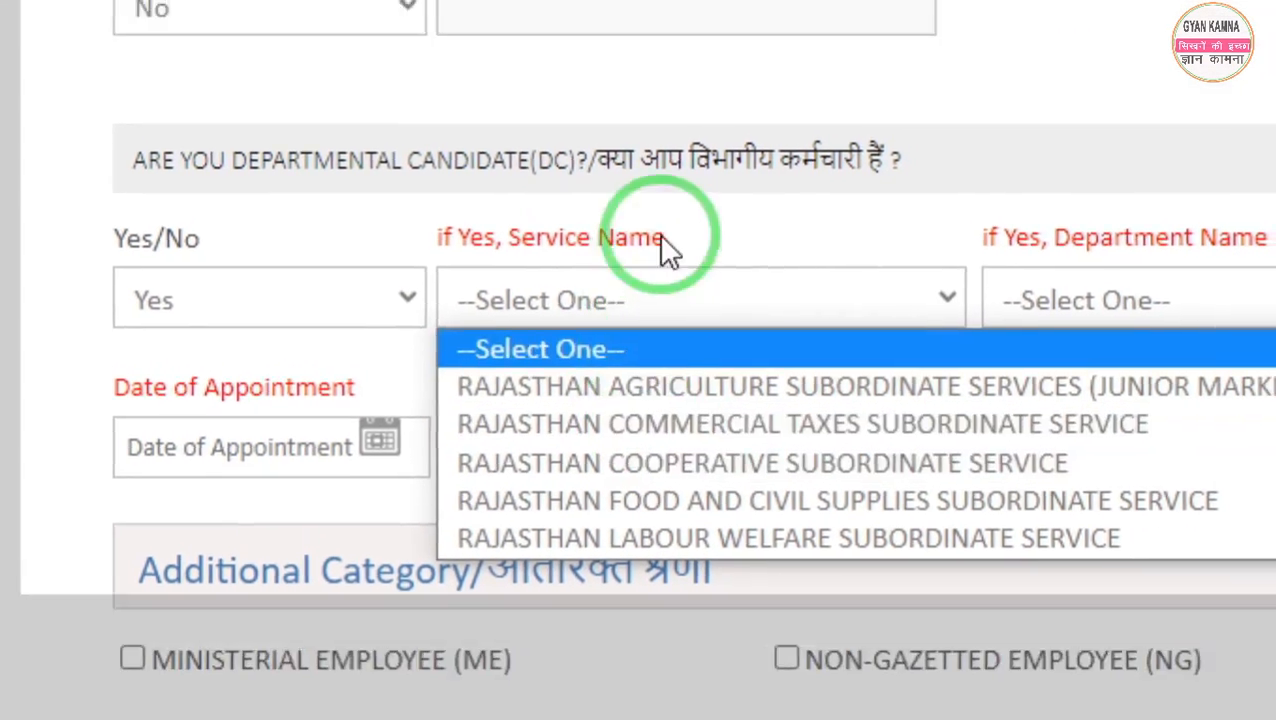
click(650, 203)
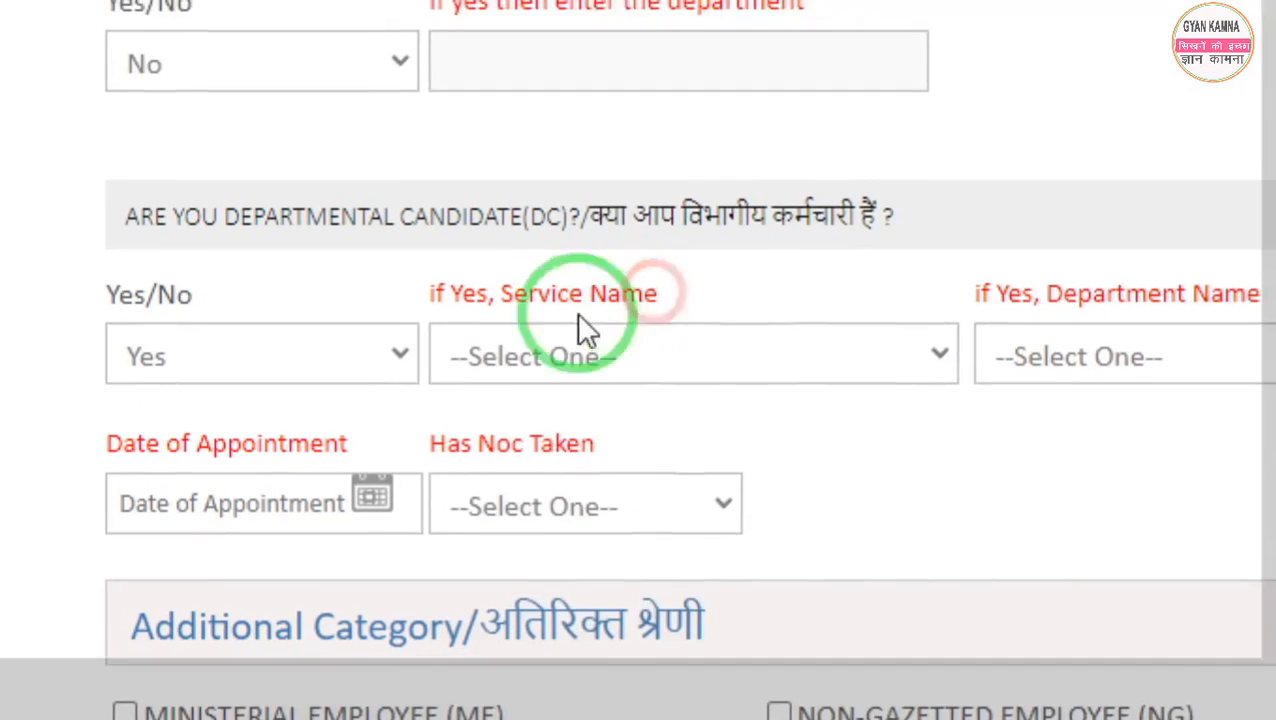
click(450, 380)
click(318, 437)
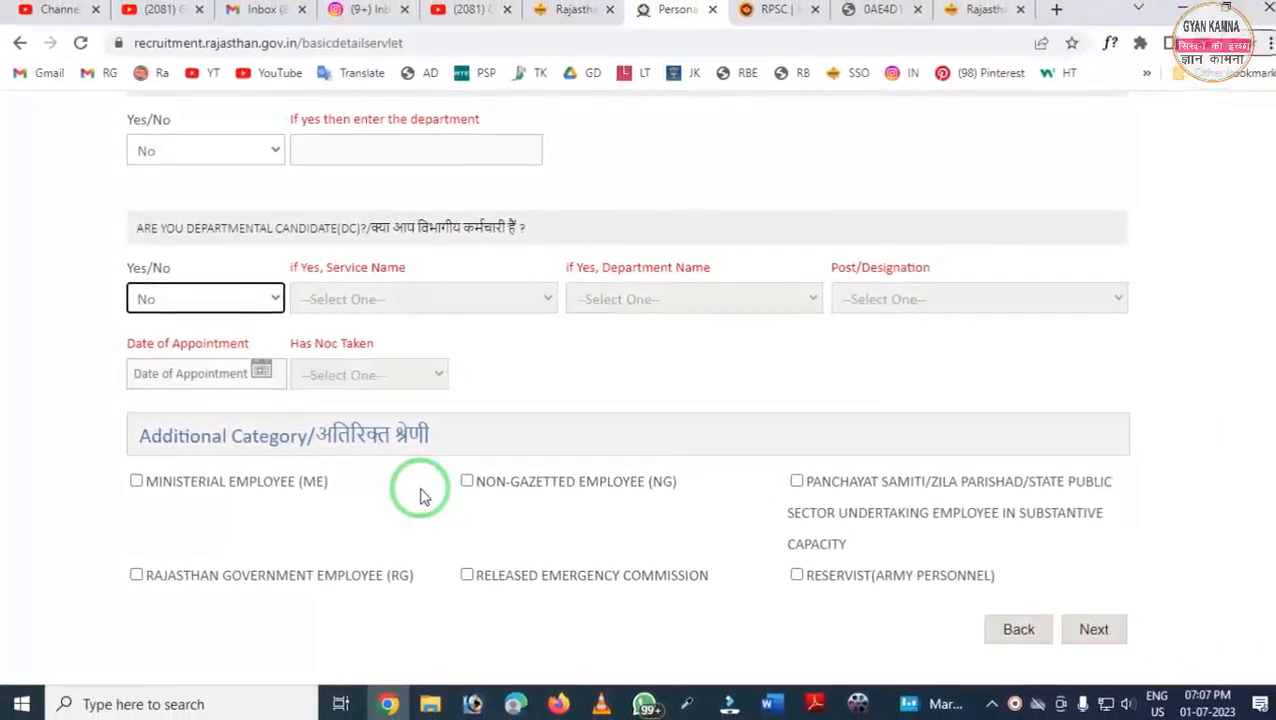
click(1084, 619)
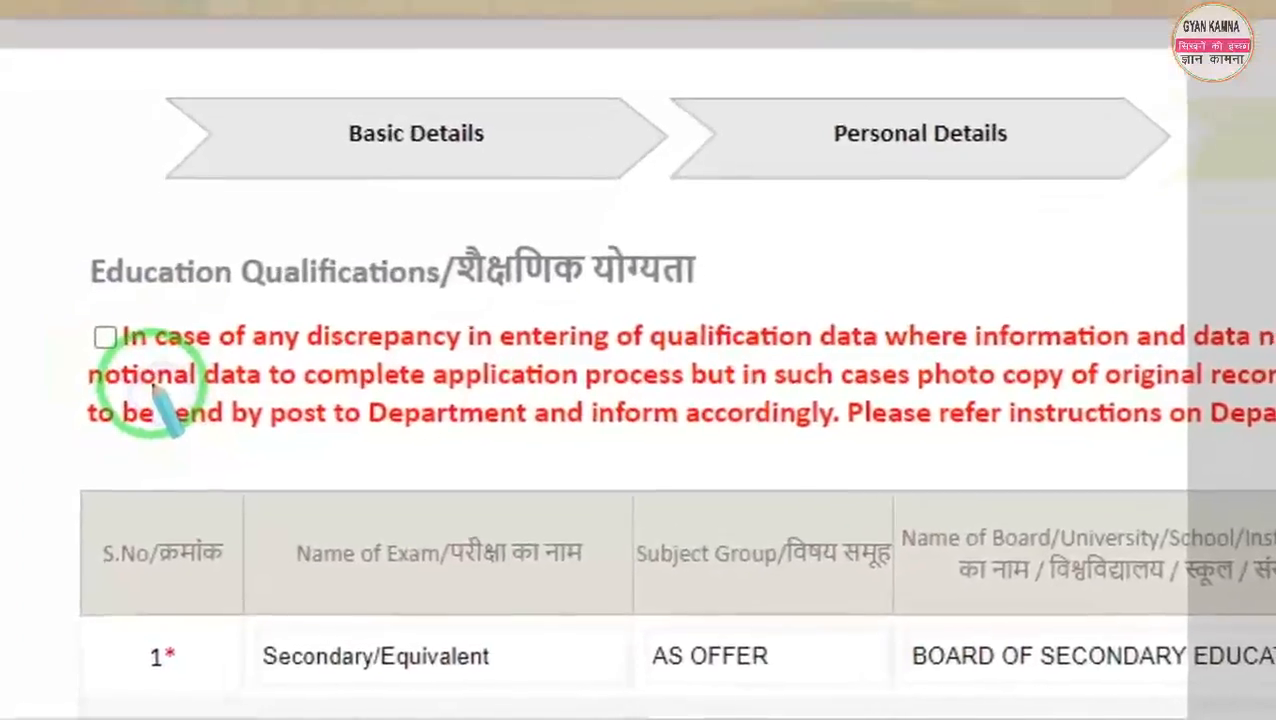
Step: Tick the checkbox acknowledging the discrepancy notice under Education Qualifications
click(100, 357)
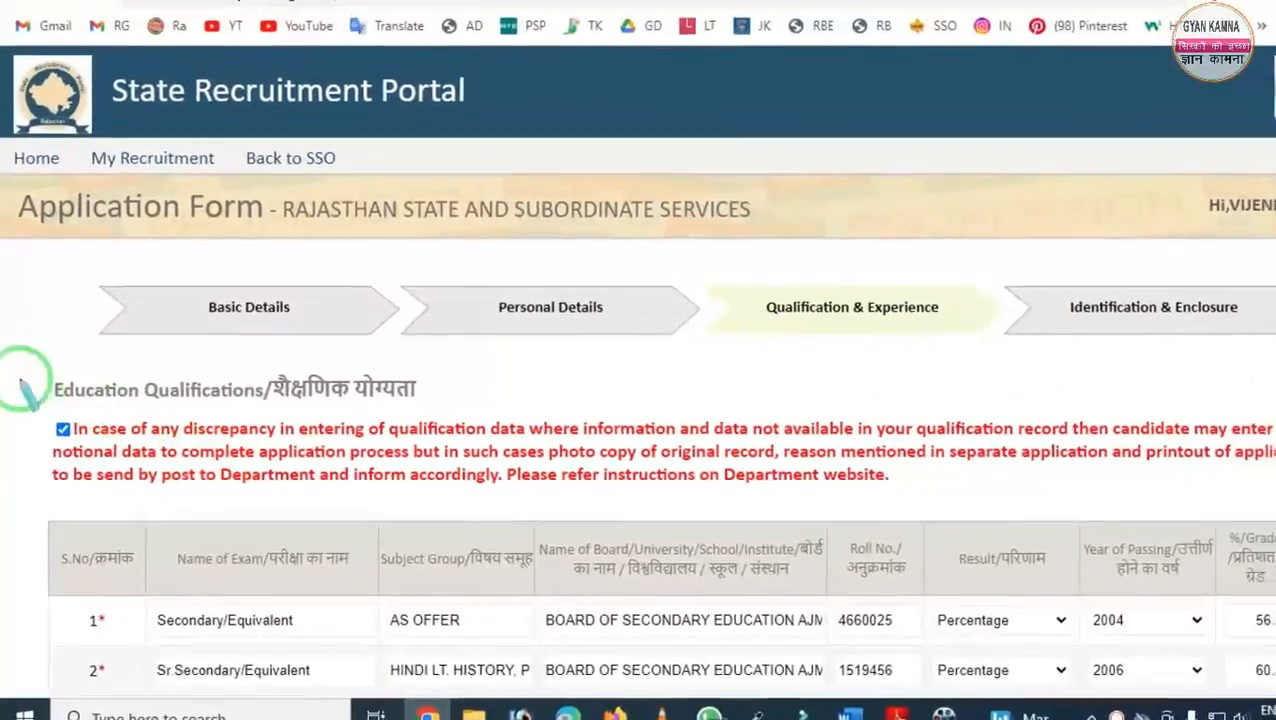
mouse_move(20, 393)
mouse_down()
mouse_move(752, 514)
mouse_move(1020, 521)
mouse_up()
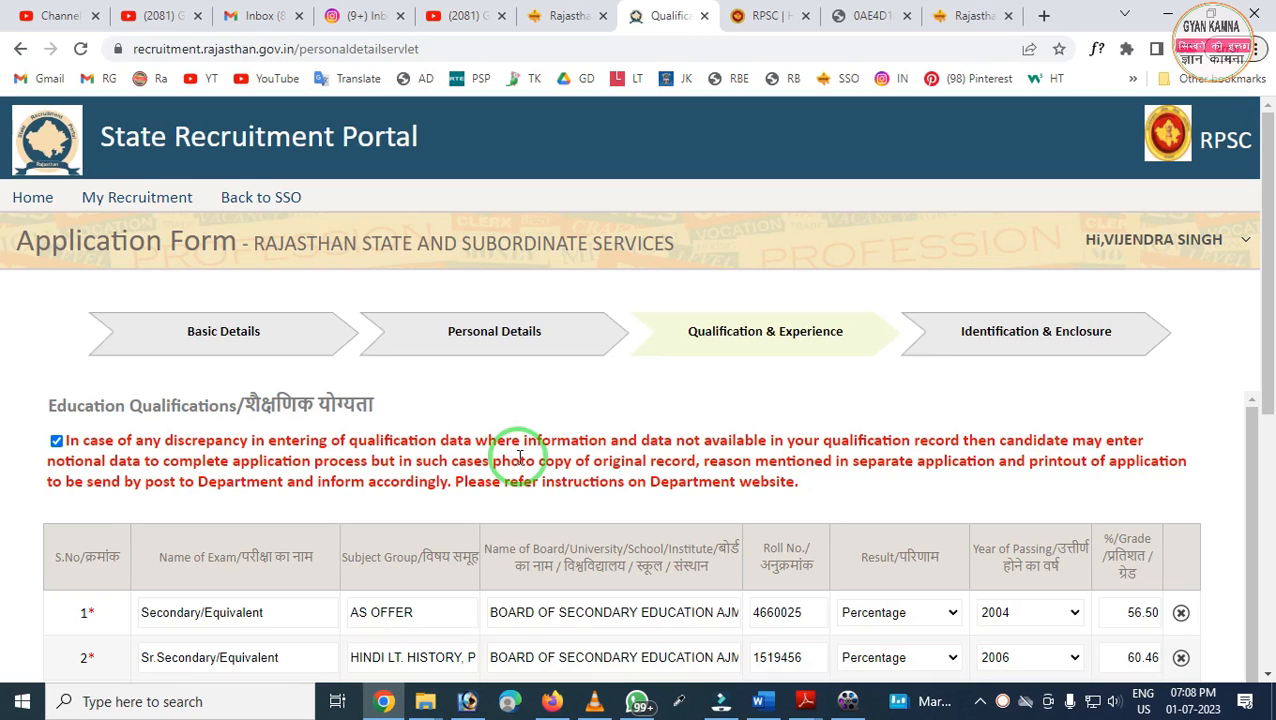
scroll(575, 461, down, 3)
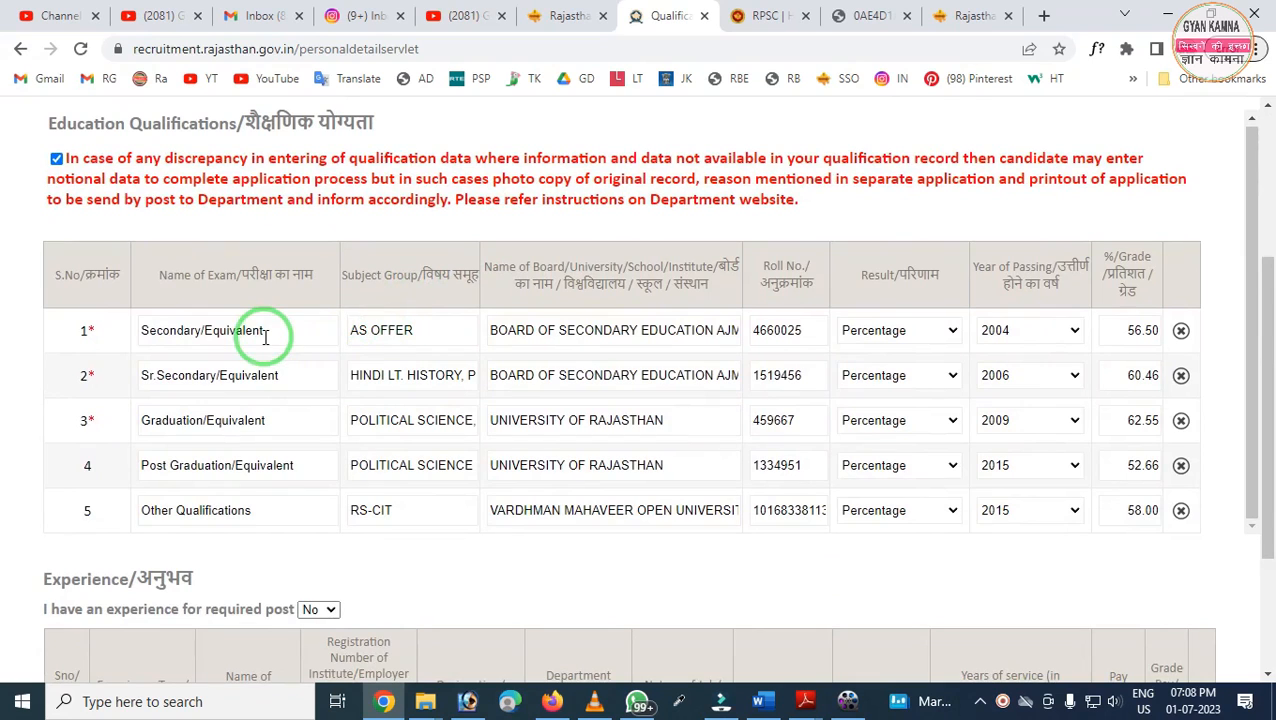
mouse_move(72, 360)
mouse_down()
mouse_move(490, 568)
mouse_move(1262, 612)
mouse_move(1230, 612)
mouse_up()
right_click(559, 526)
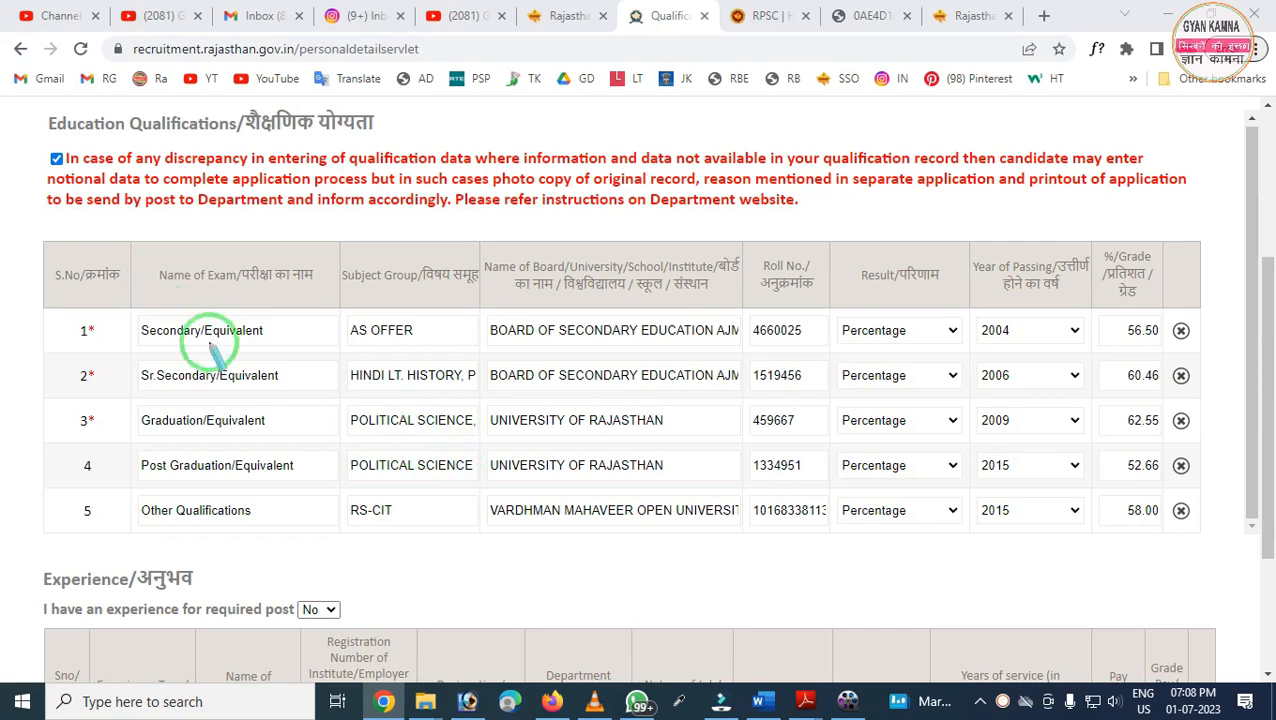
mouse_move(80, 266)
mouse_down()
mouse_move(564, 536)
mouse_move(1242, 602)
mouse_up()
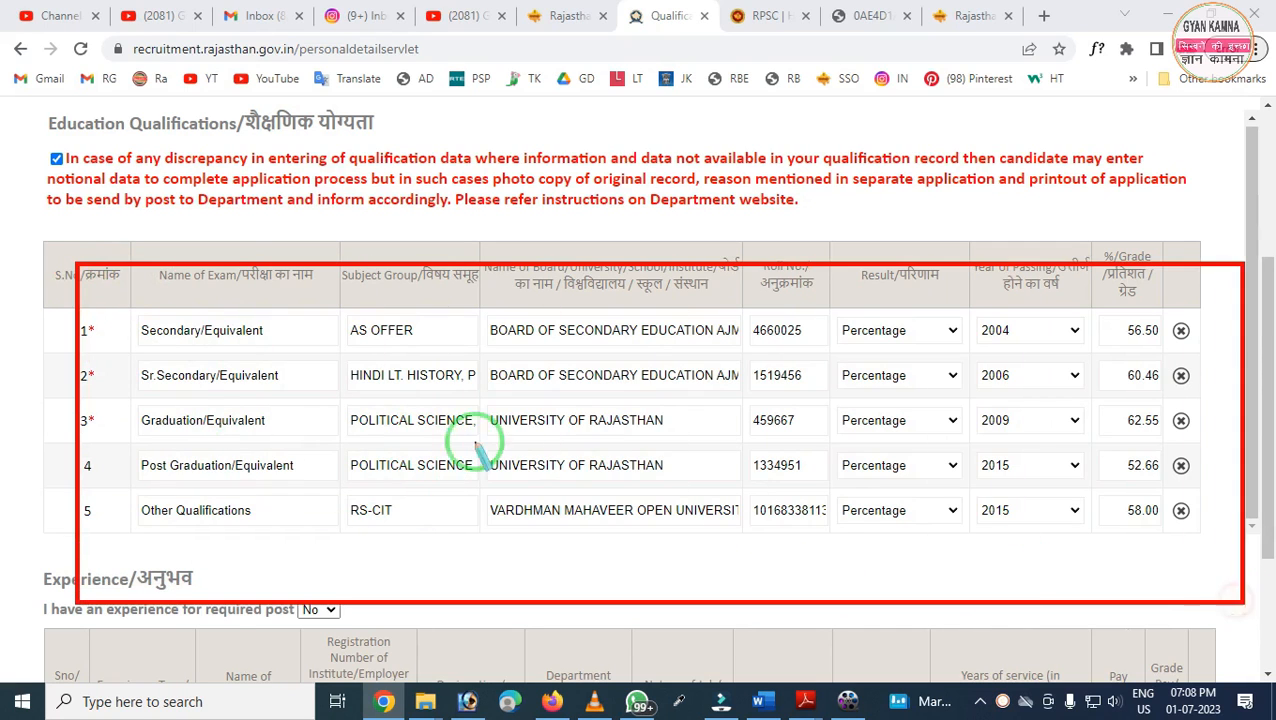
click(420, 425)
drag(92, 357, 118, 460)
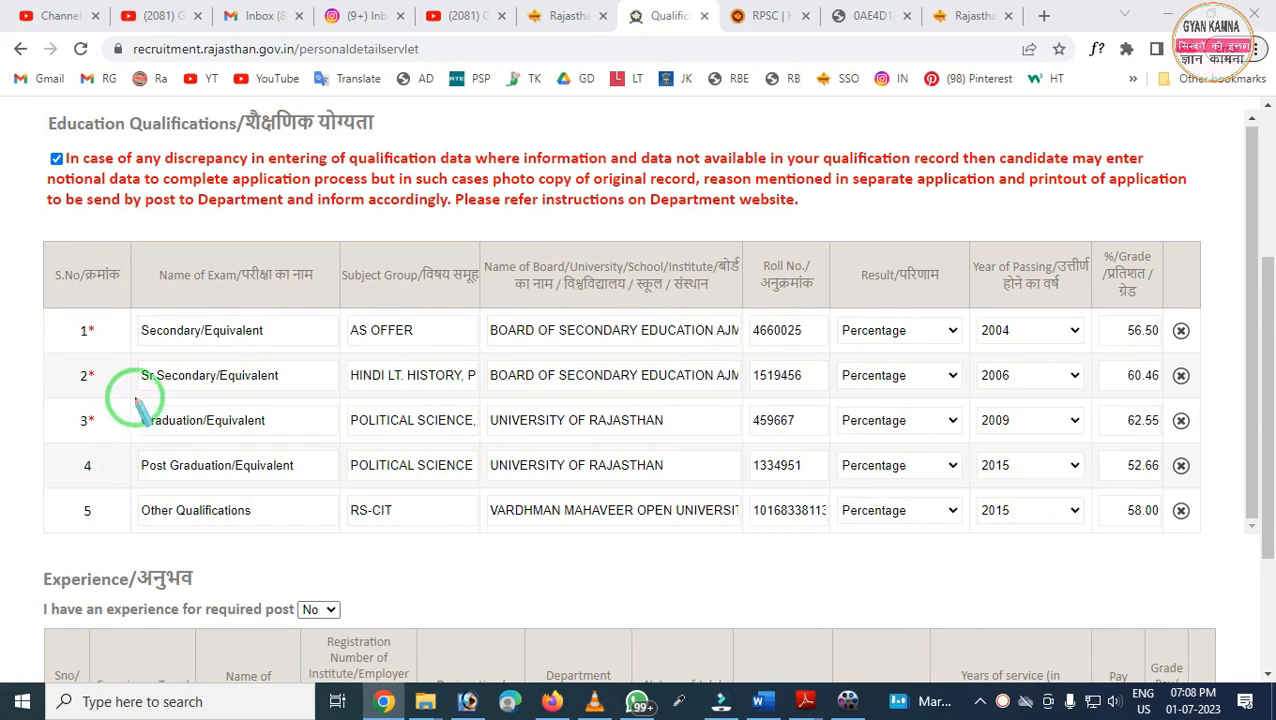
mouse_move(123, 243)
mouse_down()
mouse_move(265, 478)
mouse_move(302, 504)
mouse_up()
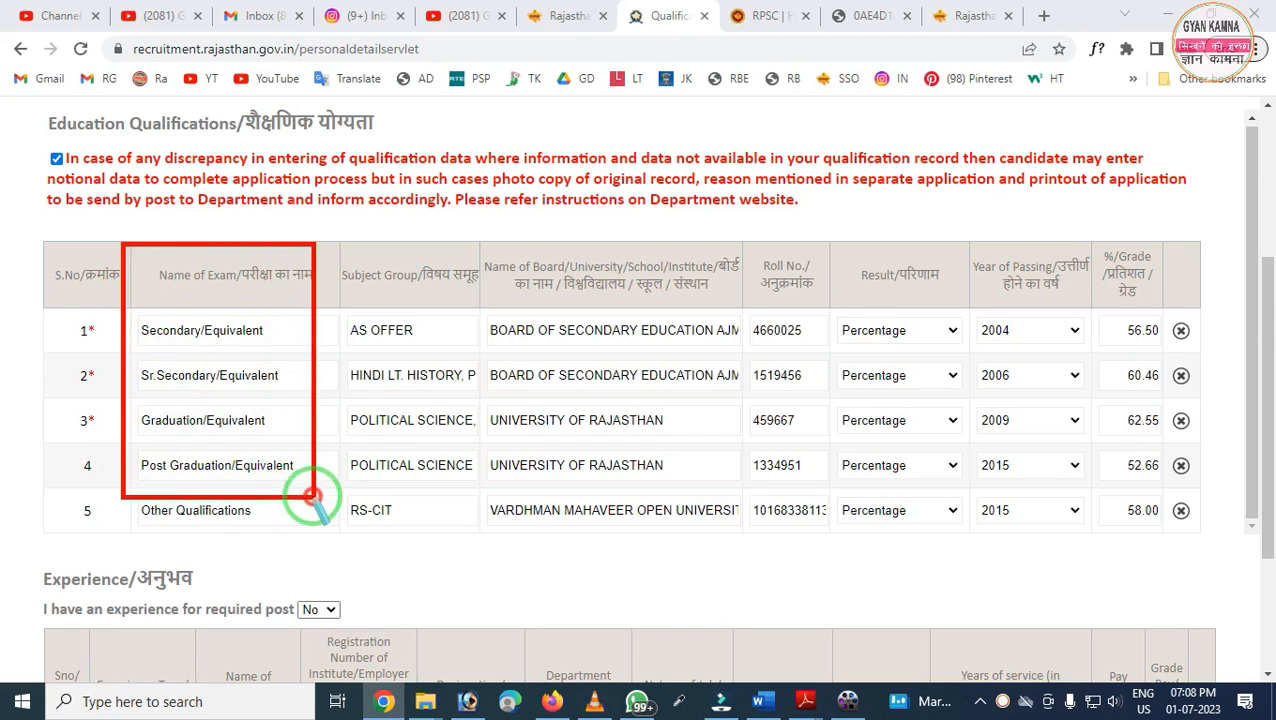
click(222, 441)
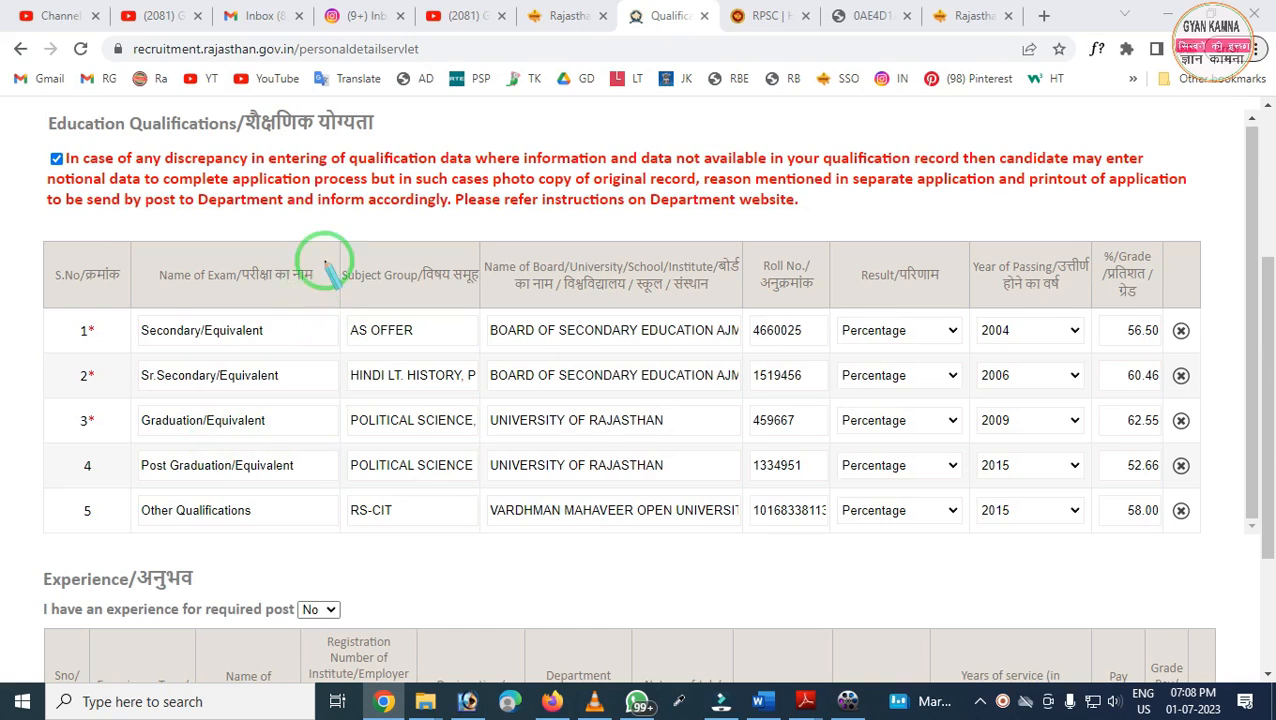
mouse_move(333, 246)
mouse_down()
mouse_move(365, 357)
mouse_move(449, 537)
mouse_up()
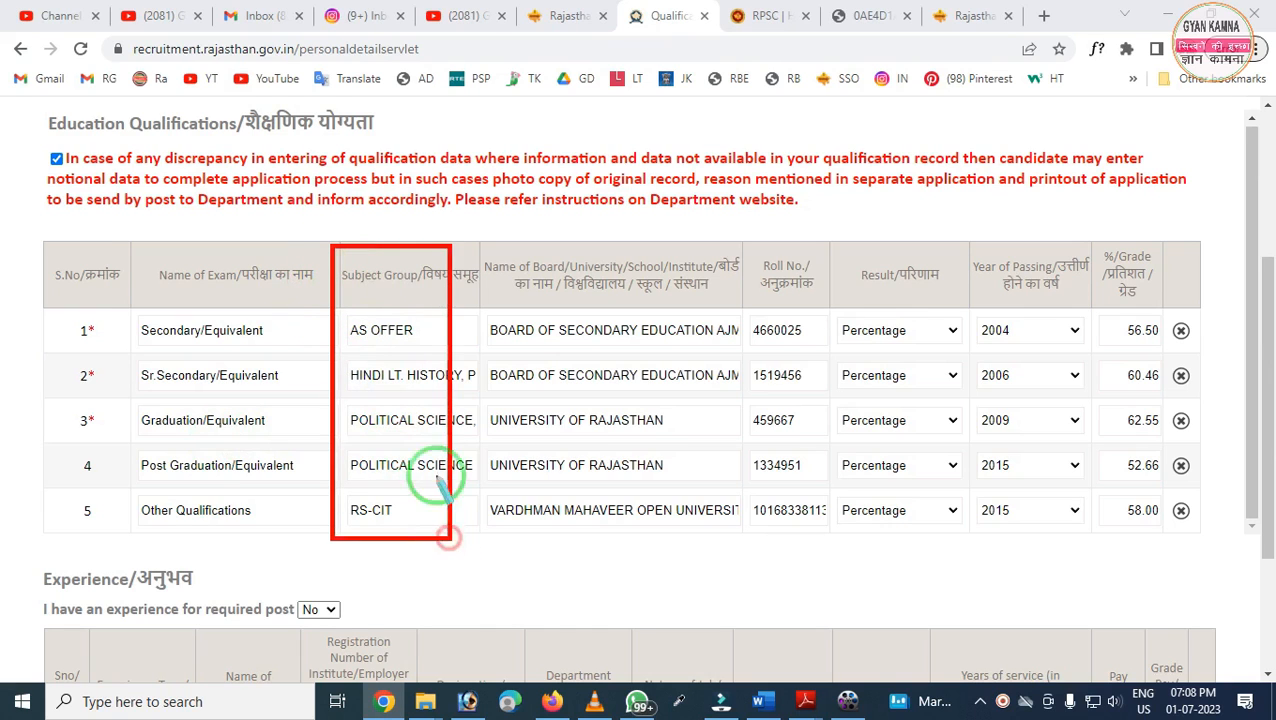
click(421, 453)
mouse_move(478, 246)
mouse_down()
mouse_move(652, 541)
mouse_move(686, 562)
mouse_up()
click(607, 482)
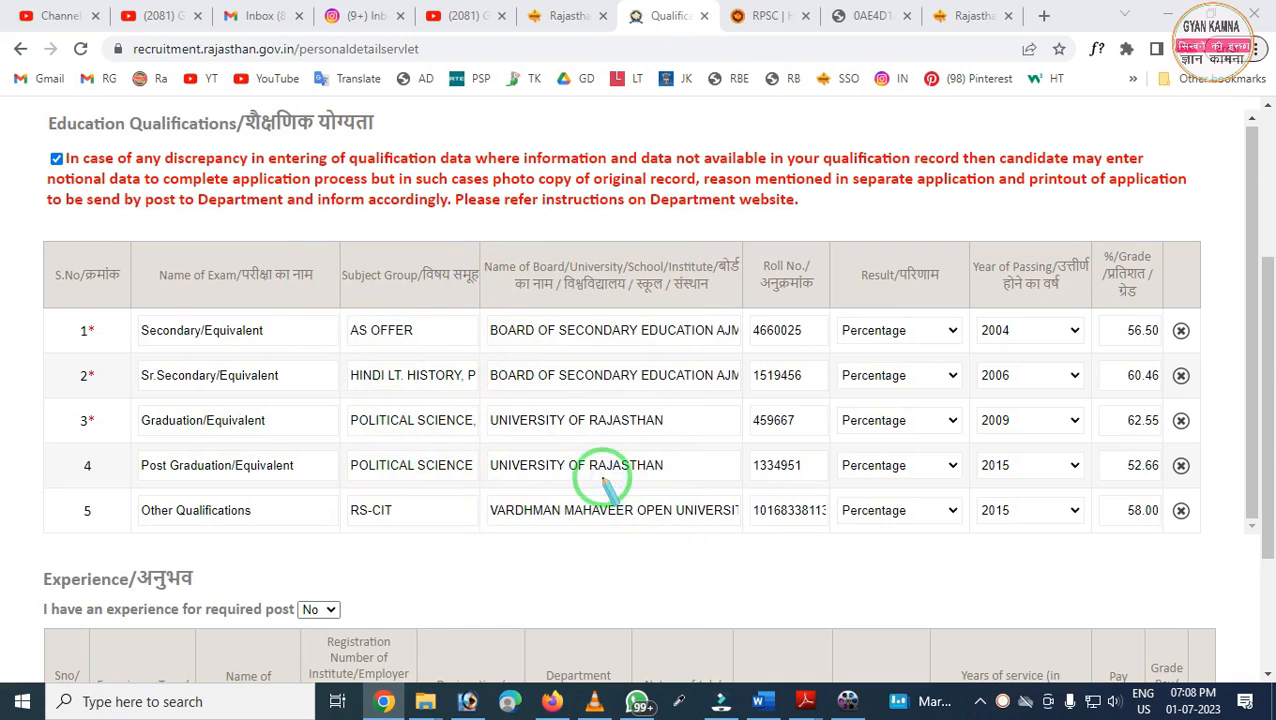
drag(720, 305, 785, 522)
drag(828, 270, 912, 530)
click(910, 457)
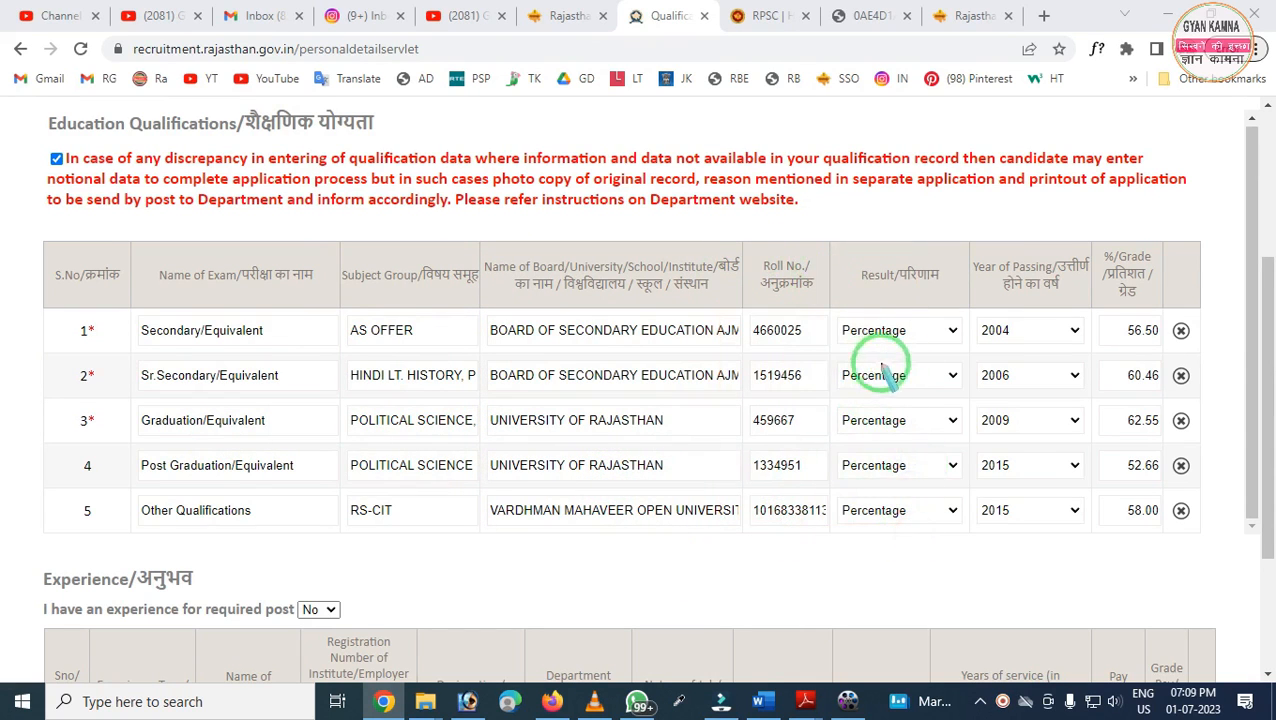
click(908, 333)
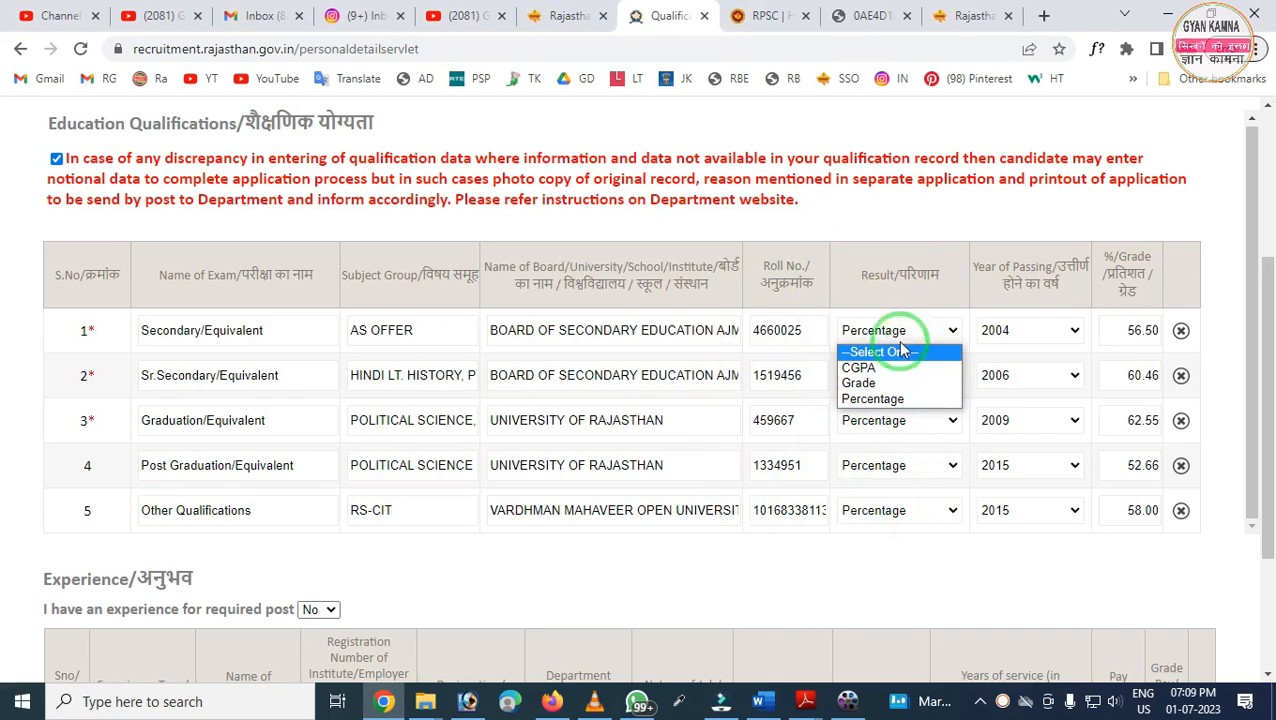
click(897, 293)
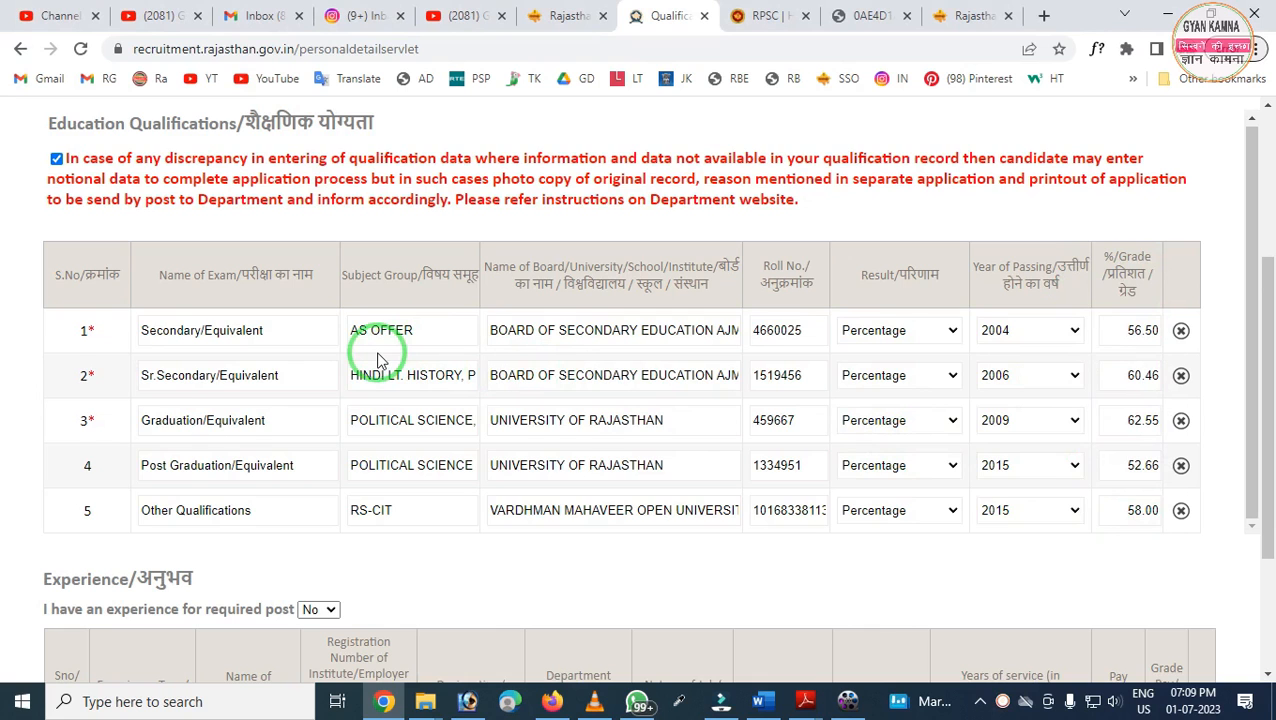
scroll(379, 360, down, 3)
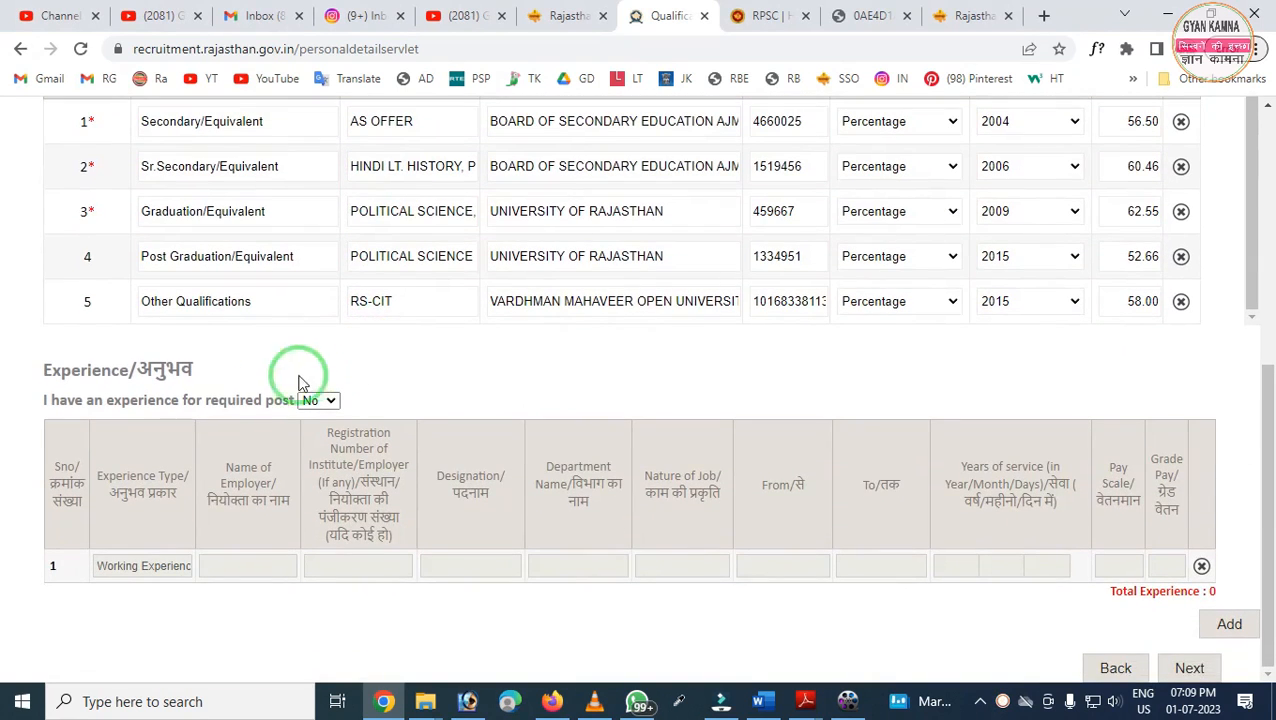
mouse_move(27, 370)
mouse_down()
mouse_move(393, 496)
mouse_move(388, 482)
mouse_up()
right_click(367, 427)
click(314, 402)
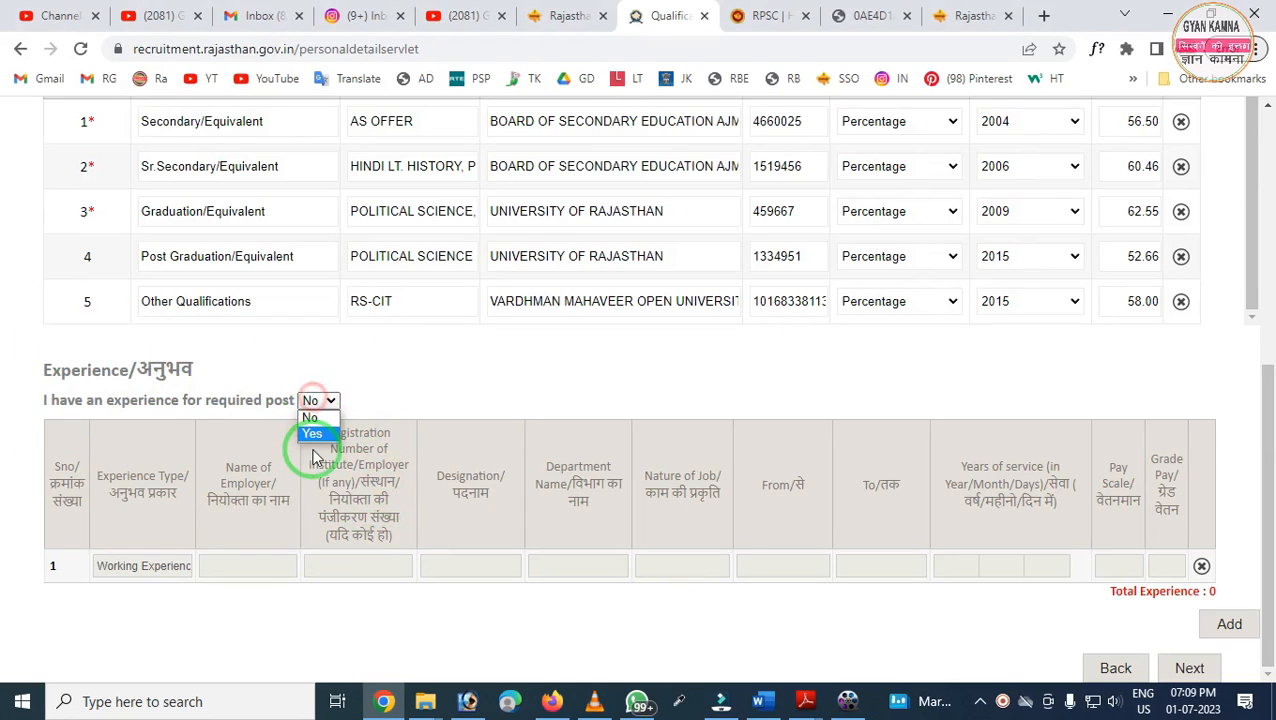
click(318, 432)
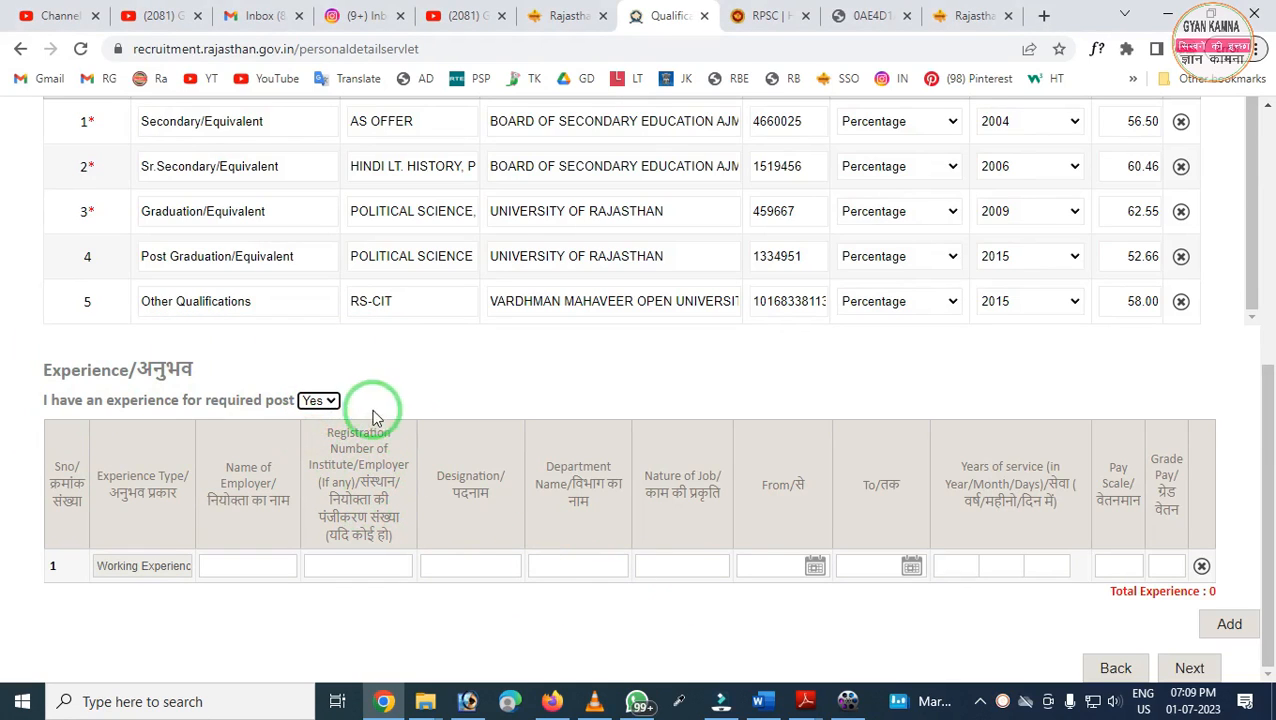
click(320, 401)
click(312, 417)
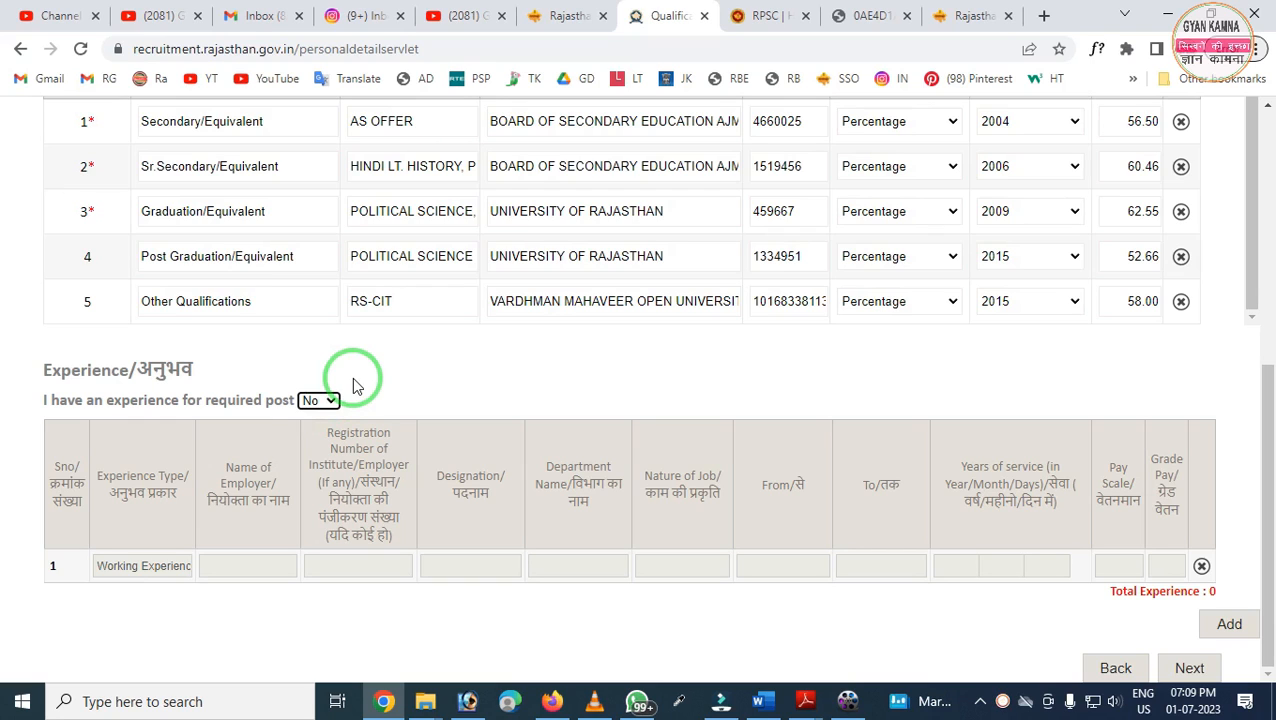
key(ctrl+shift+3)
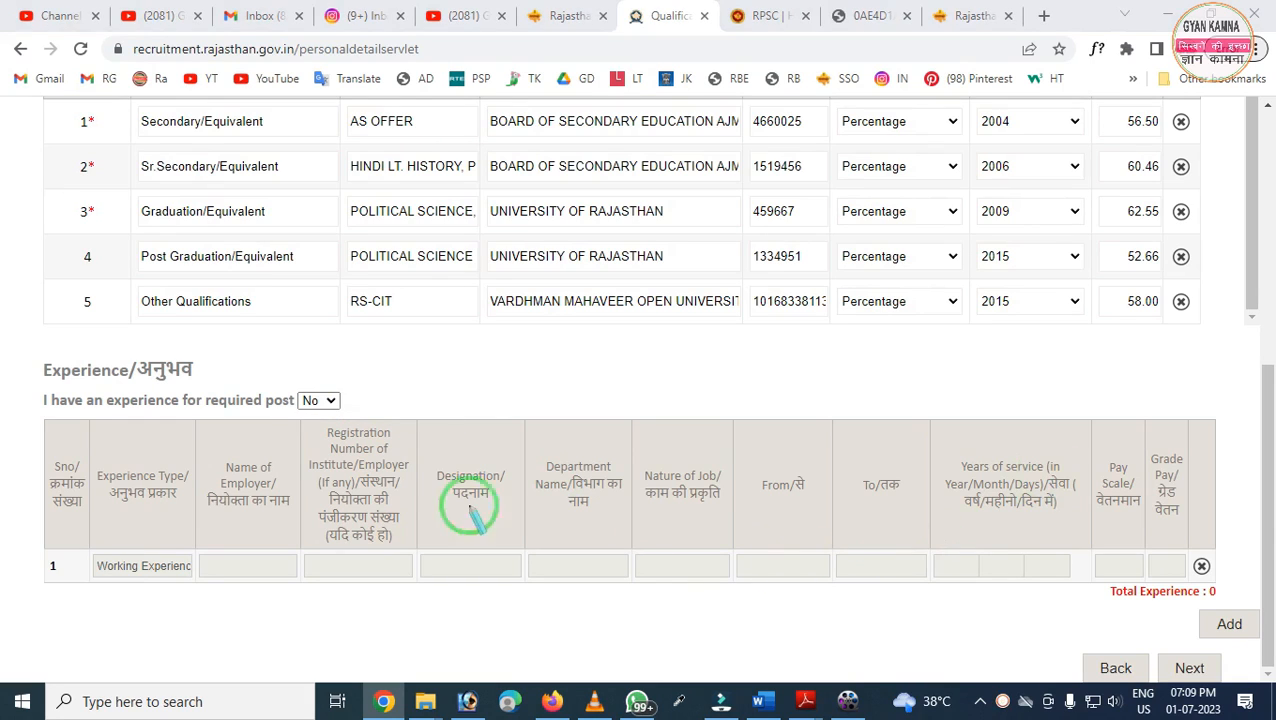
mouse_move(175, 403)
mouse_down()
mouse_move(200, 455)
mouse_move(525, 560)
mouse_up()
mouse_move(1173, 577)
mouse_down()
mouse_move(1173, 604)
mouse_move(1248, 646)
mouse_up()
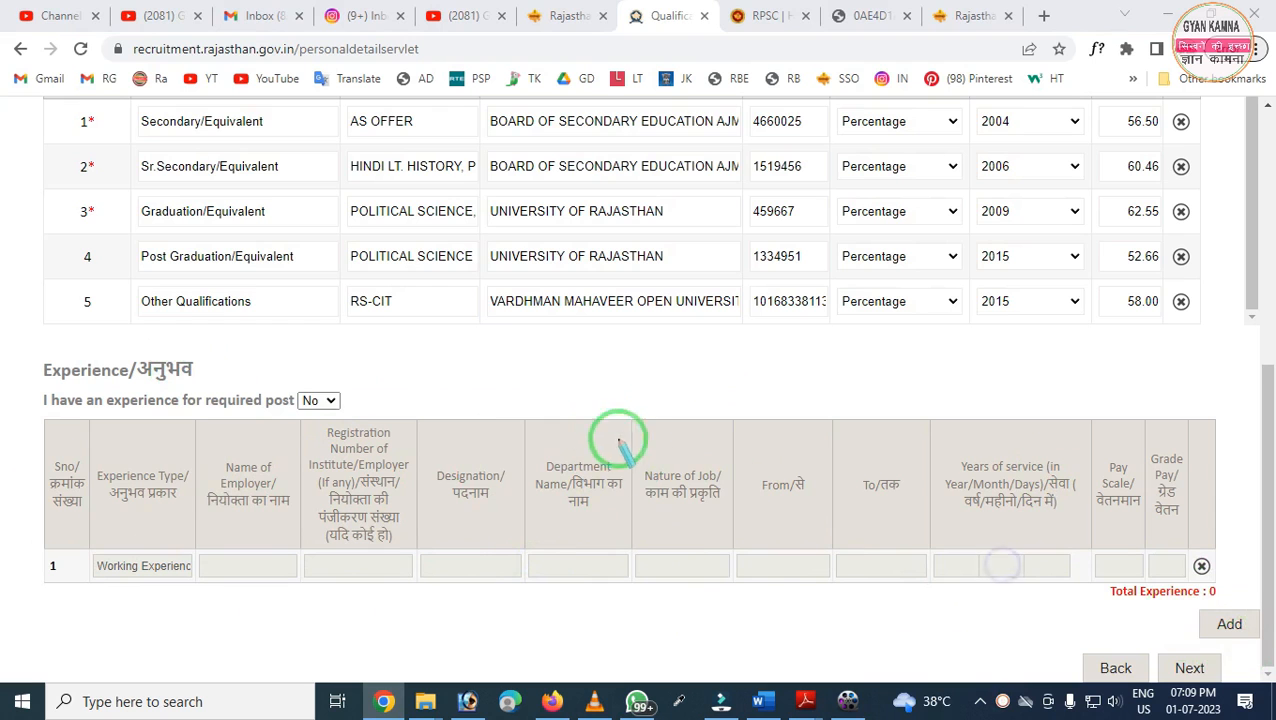
key(Escape)
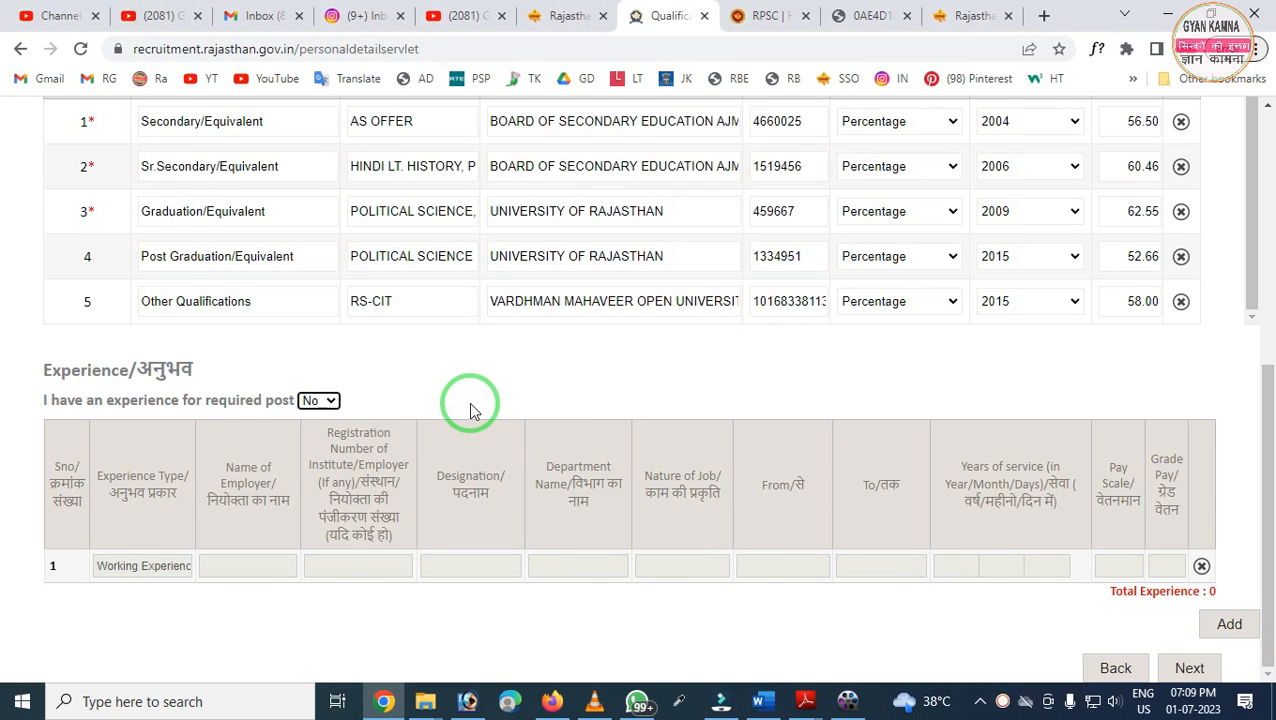
Step: Continue past Qualification & Experience, confirming no other qualifications or experience
click(1189, 670)
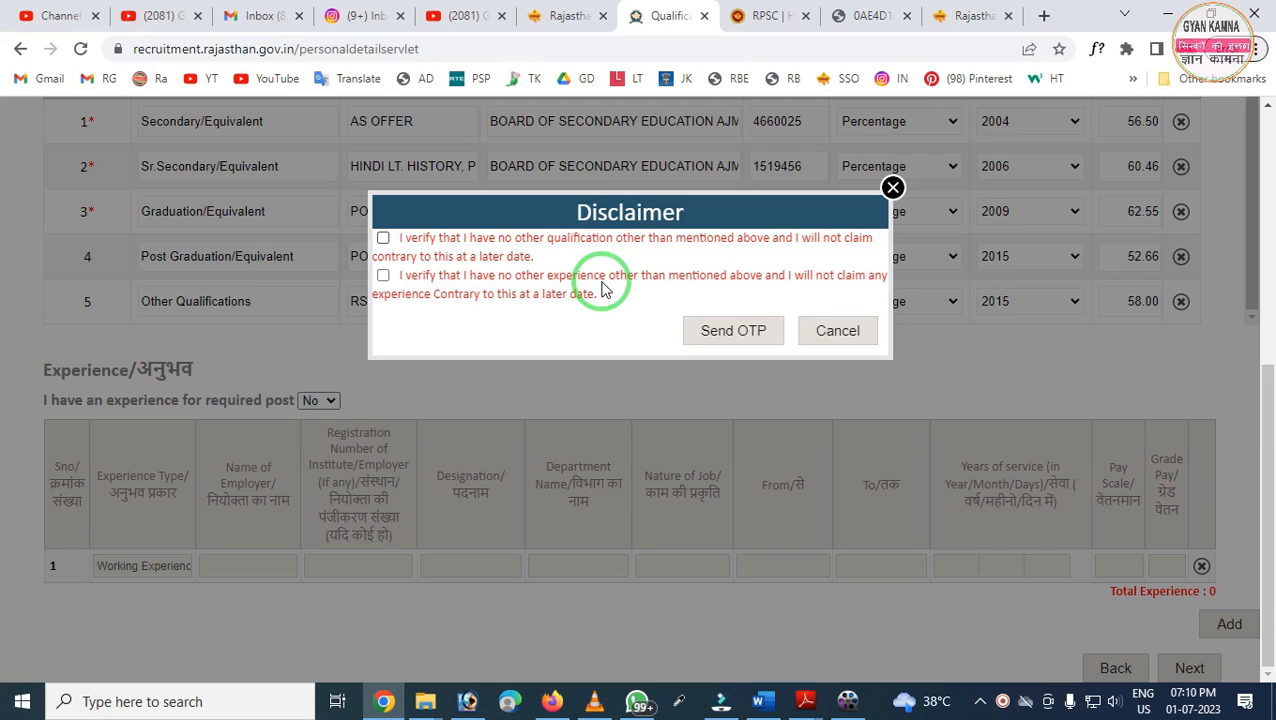
click(382, 239)
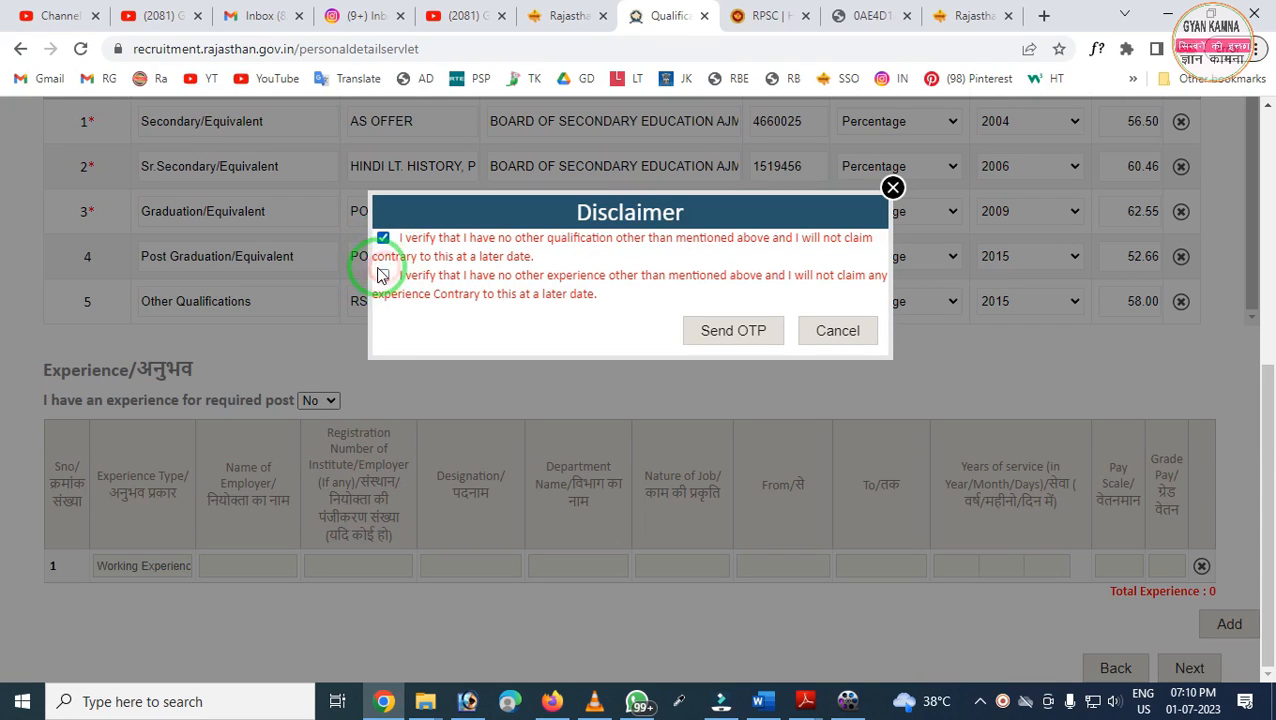
click(382, 276)
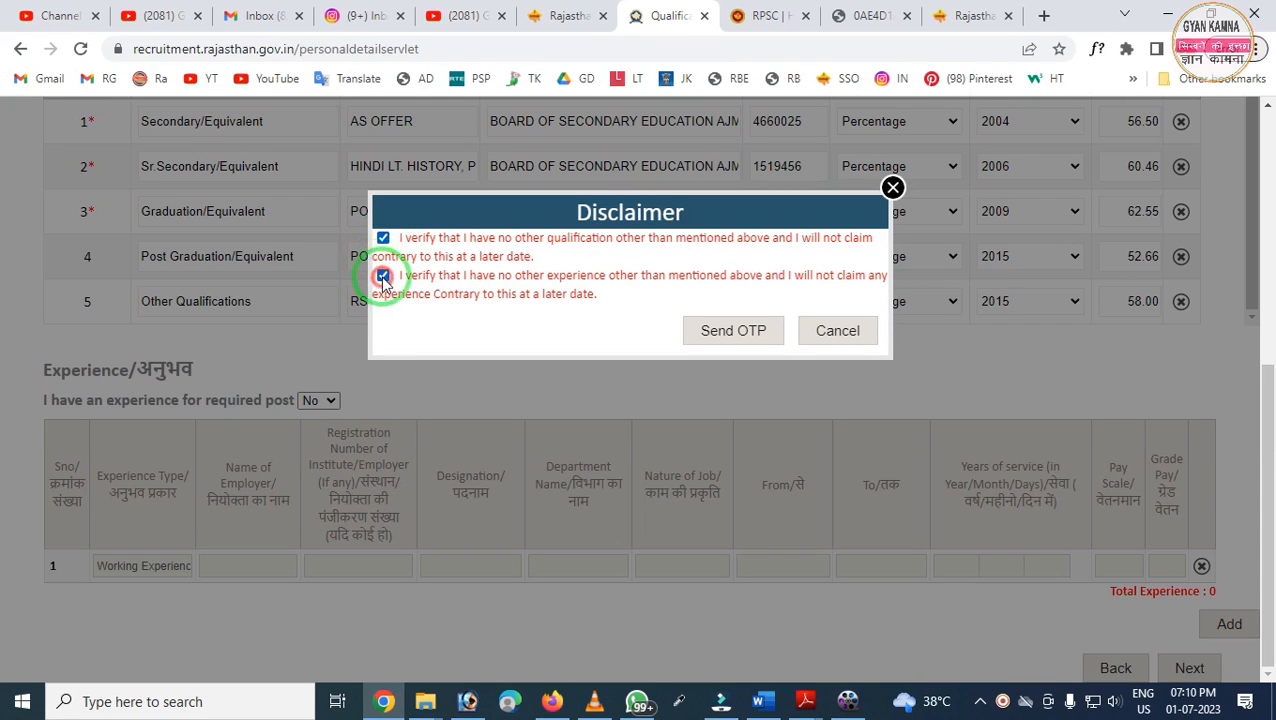
Step: Request the final-submission OTP and verify it
click(722, 342)
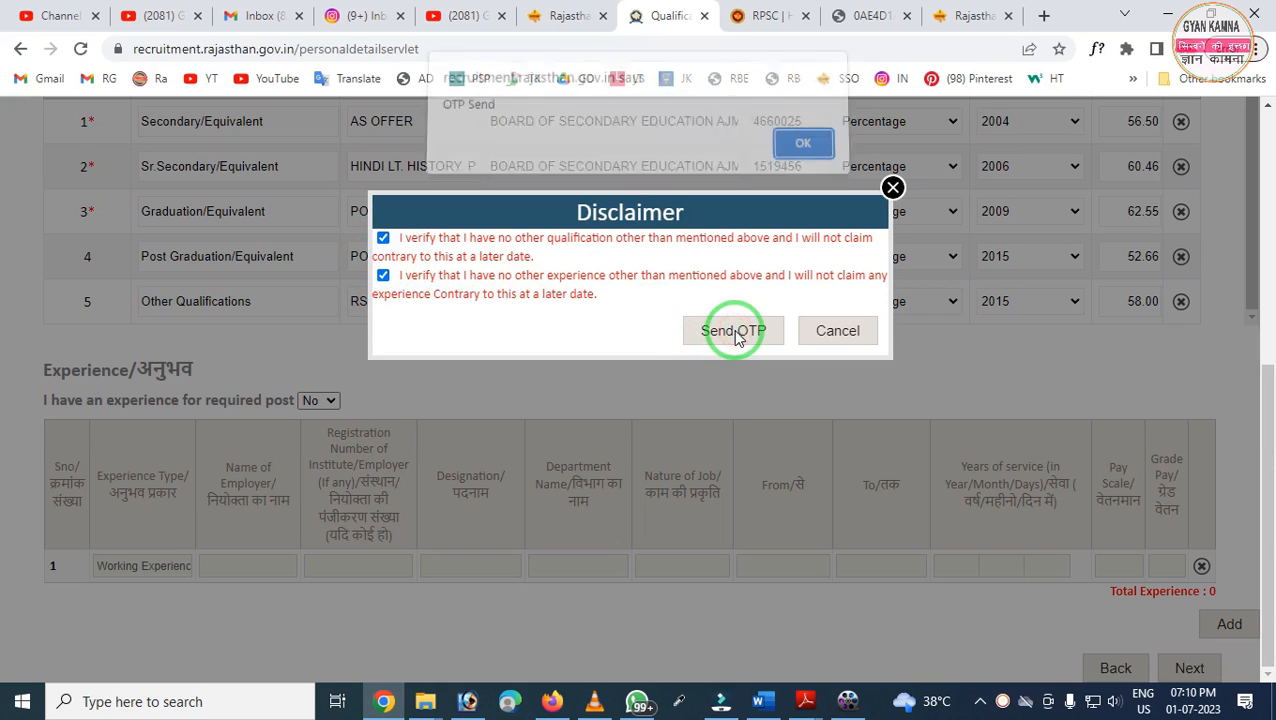
click(814, 150)
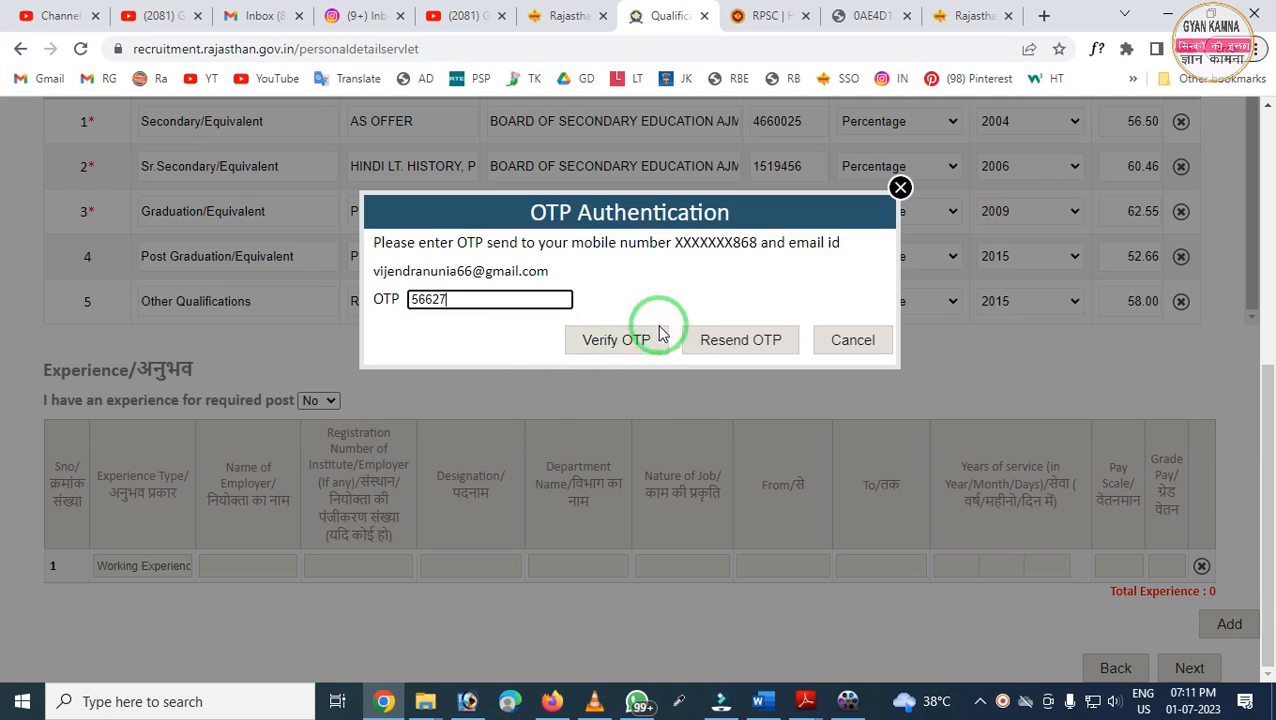
click(609, 345)
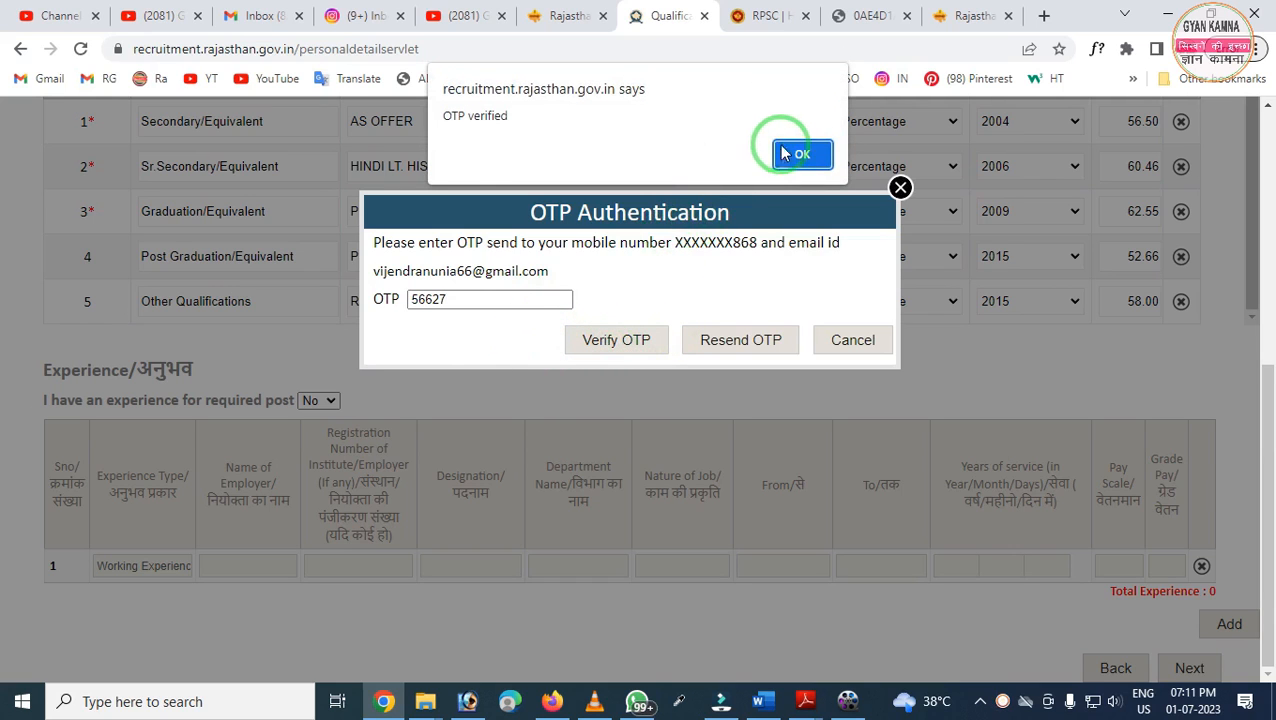
click(813, 157)
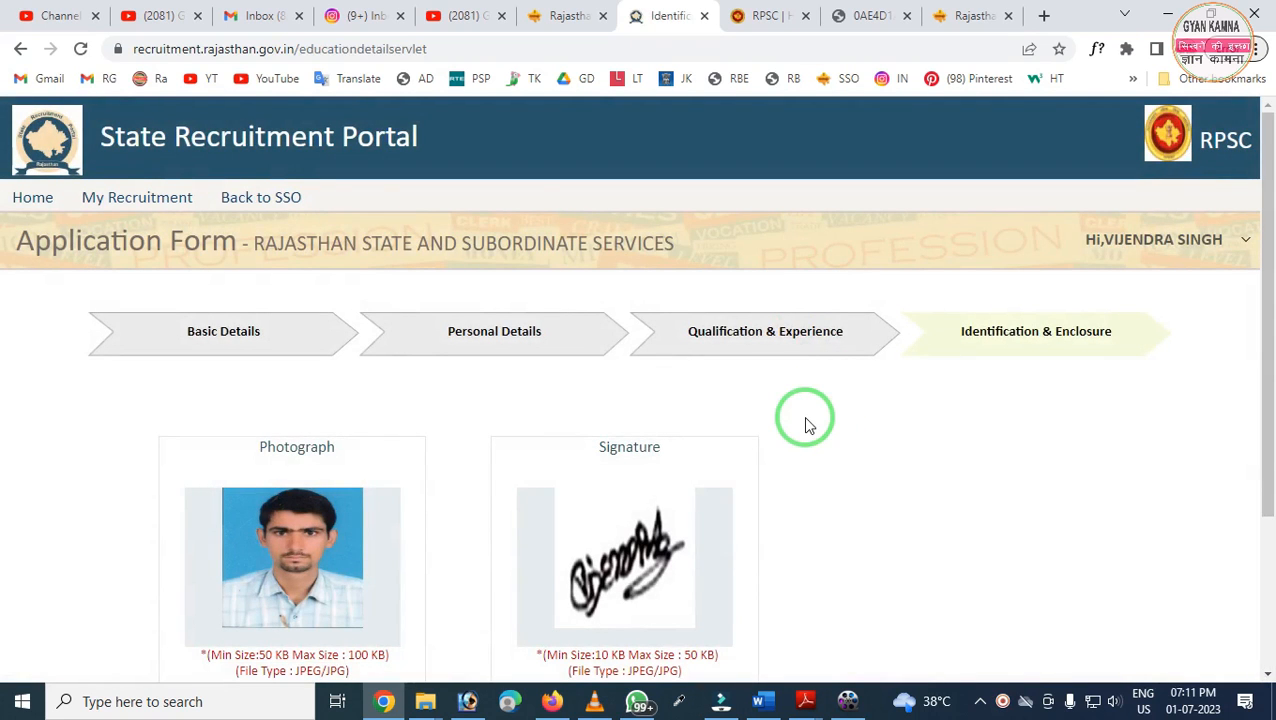
scroll(808, 425, down, 1)
scroll(700, 415, down, 1)
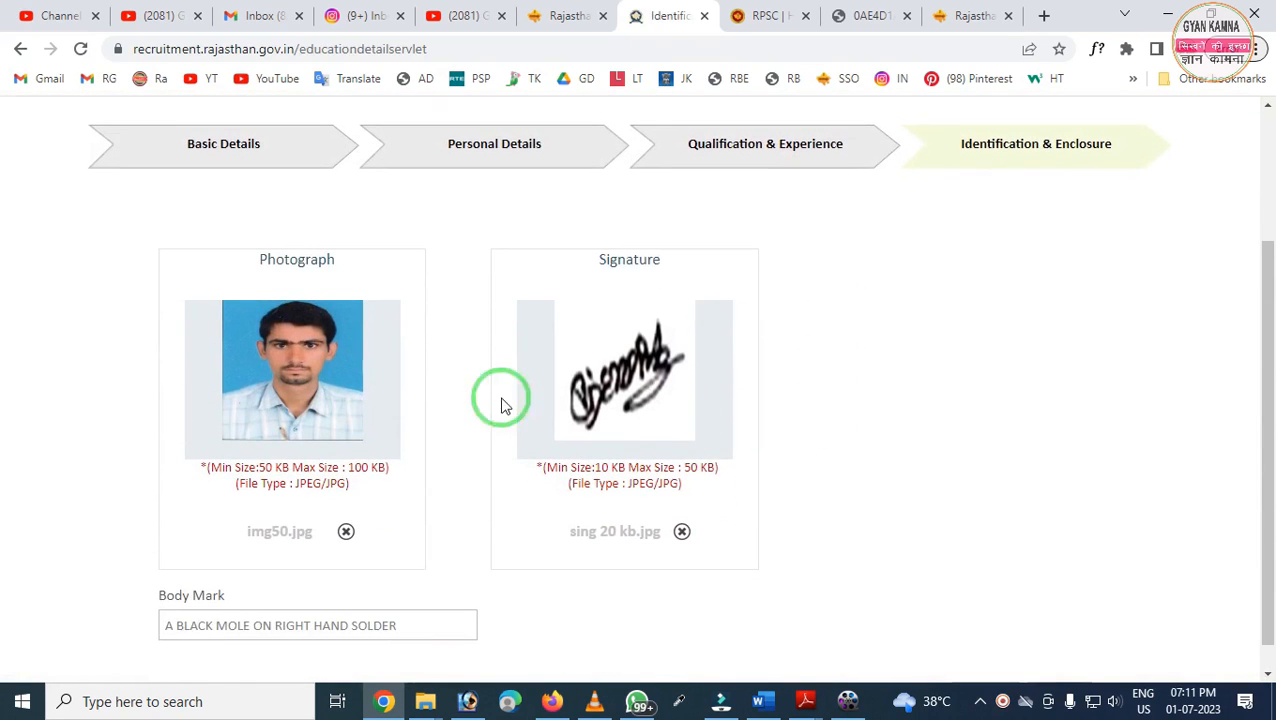
key(ctrl+alt+d)
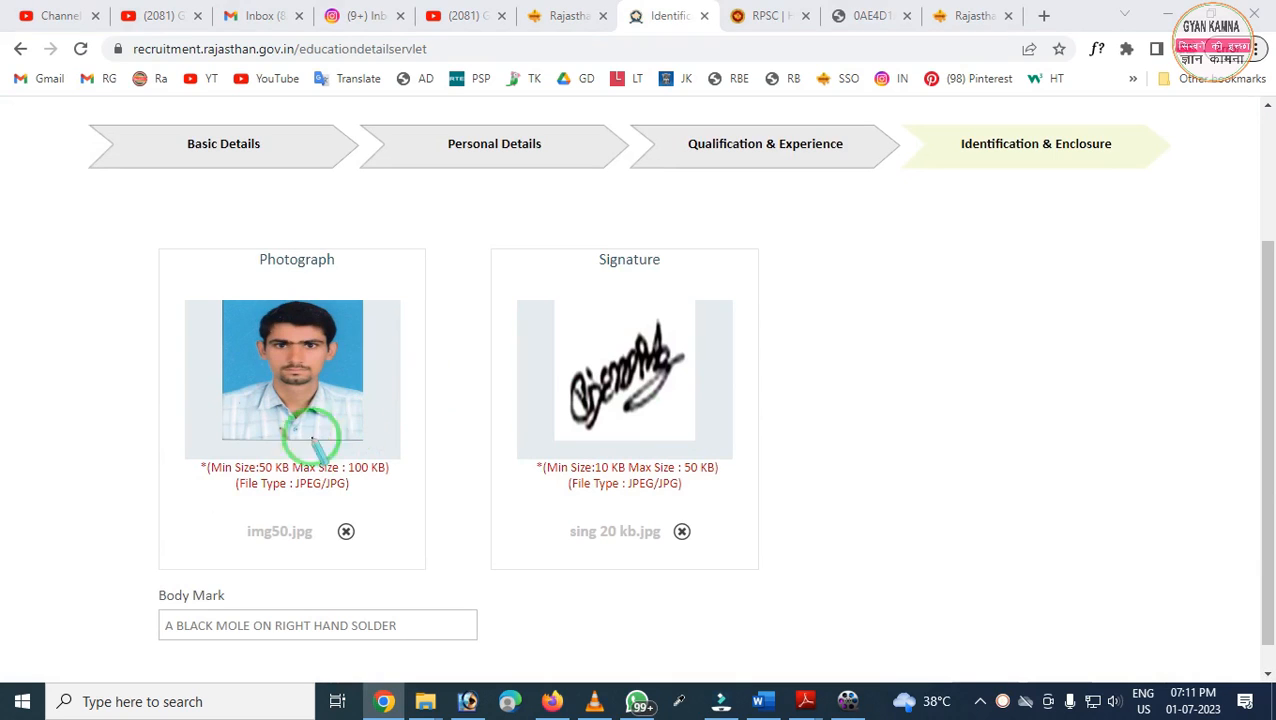
mouse_move(156, 343)
mouse_down()
mouse_move(689, 561)
mouse_move(797, 521)
mouse_up()
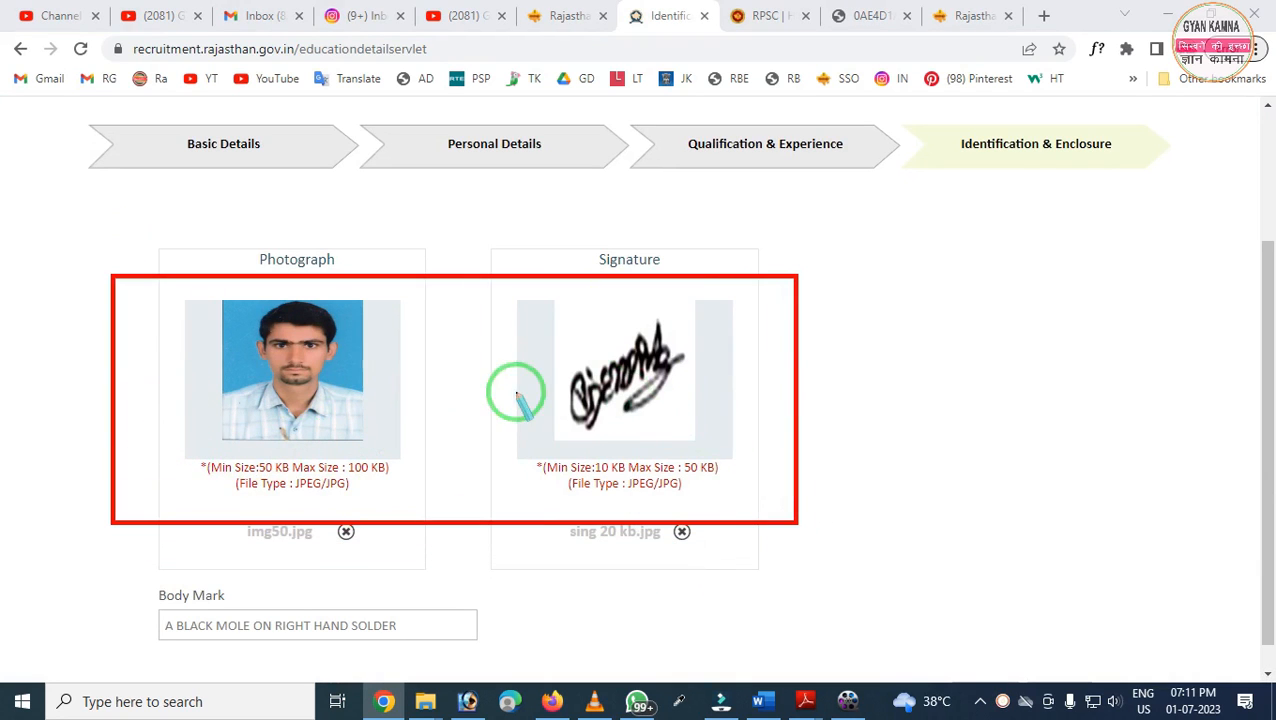
right_click(414, 382)
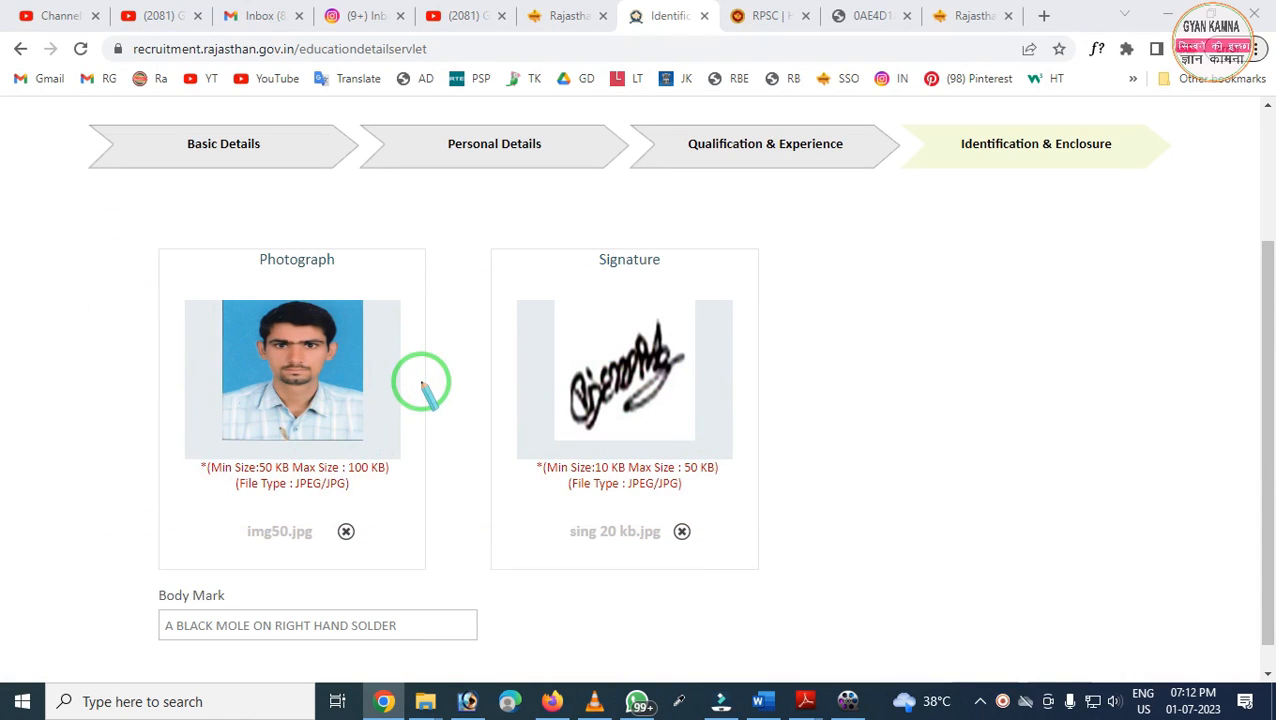
mouse_move(152, 272)
mouse_down()
mouse_move(712, 481)
mouse_move(805, 490)
mouse_up()
right_click(447, 398)
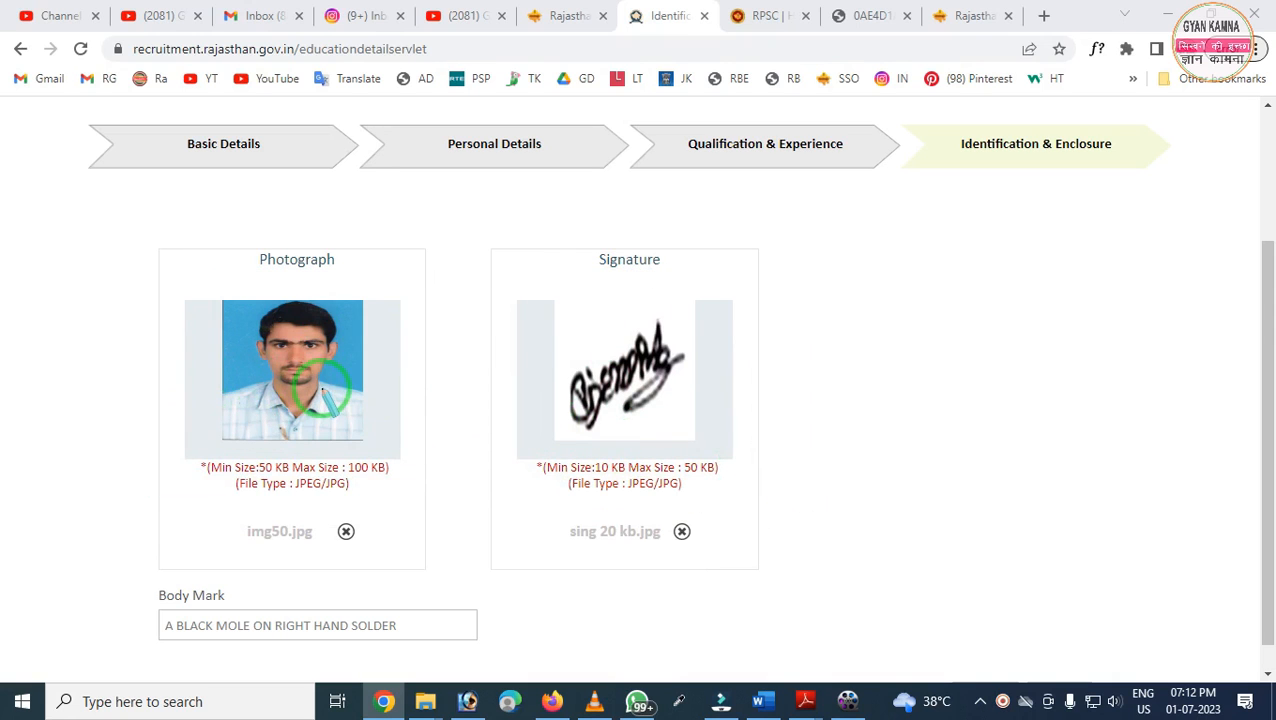
mouse_move(179, 437)
mouse_down()
mouse_move(358, 527)
mouse_move(453, 516)
mouse_up()
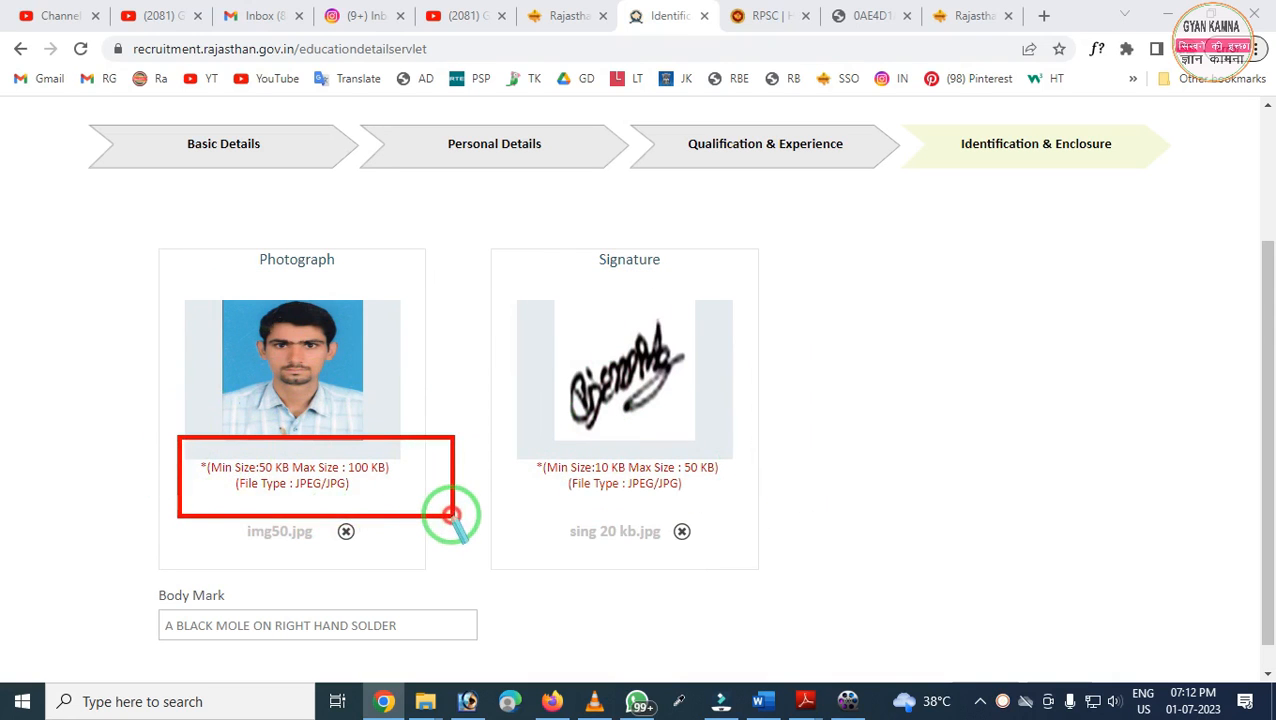
right_click(383, 495)
mouse_move(524, 439)
mouse_down()
mouse_move(680, 525)
mouse_move(777, 509)
mouse_up()
right_click(558, 476)
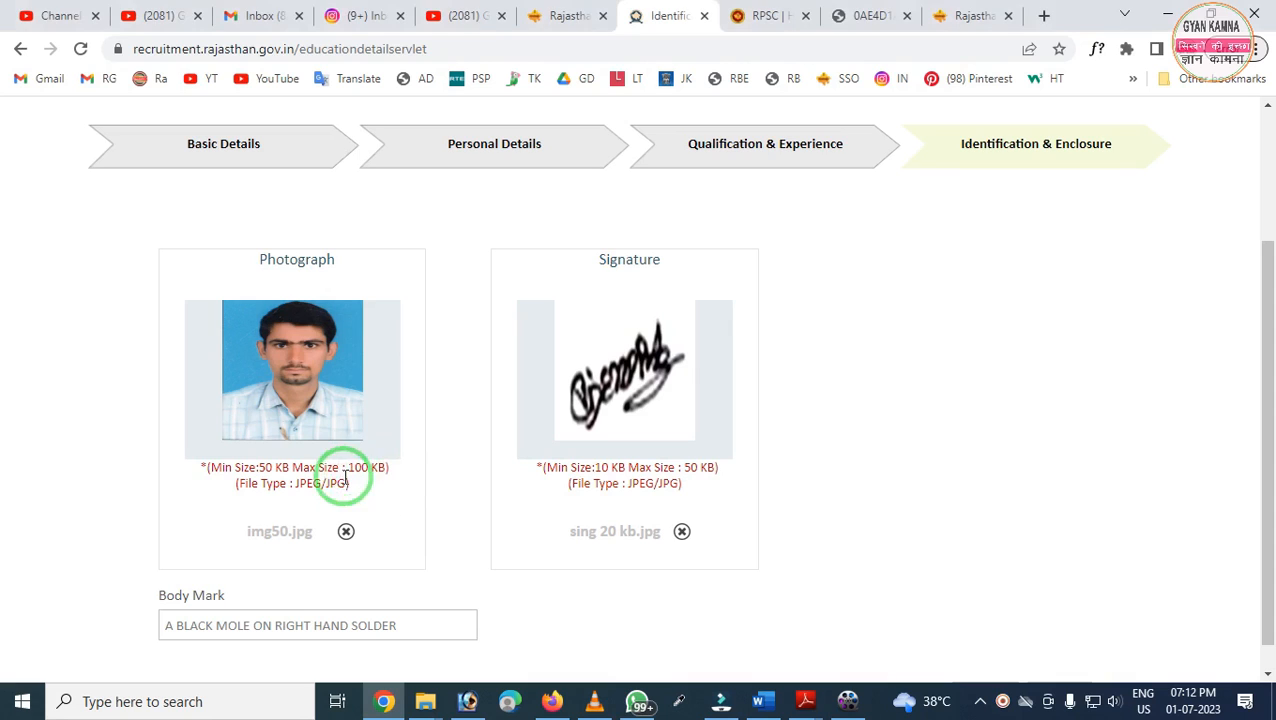
Step: Replace the uploaded photograph with My Ph 50KB.jpg
click(346, 531)
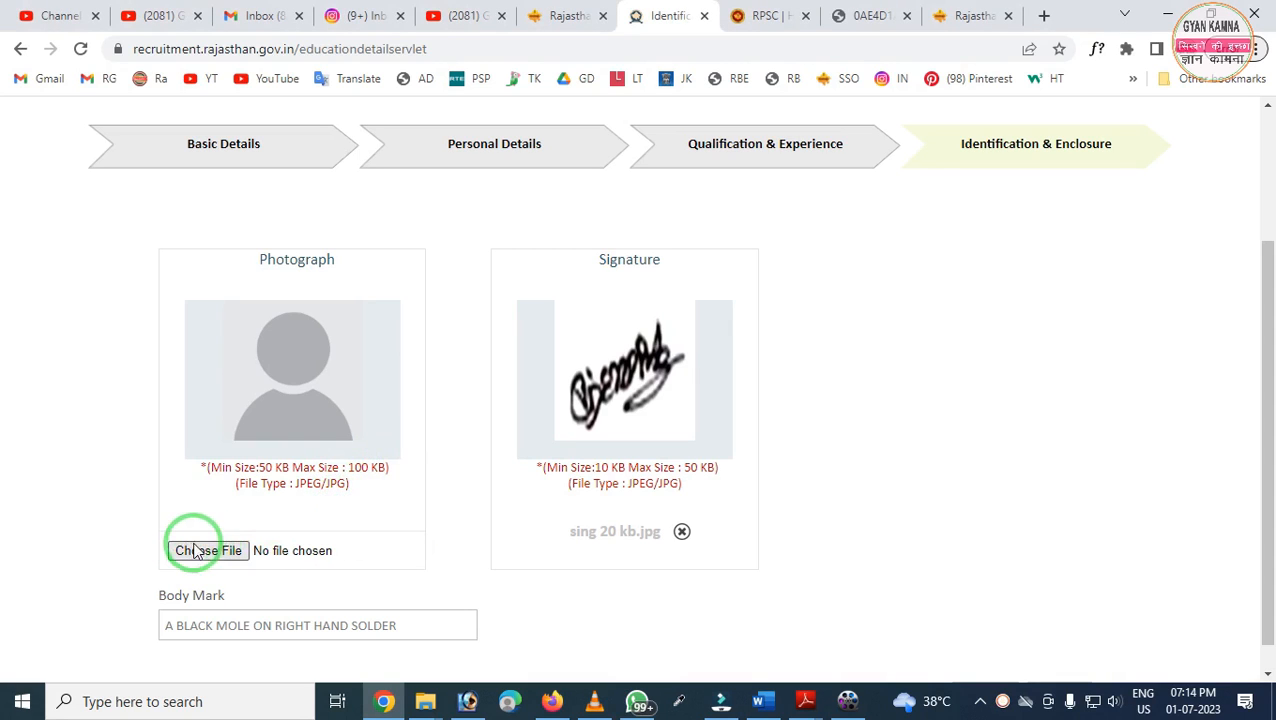
click(199, 550)
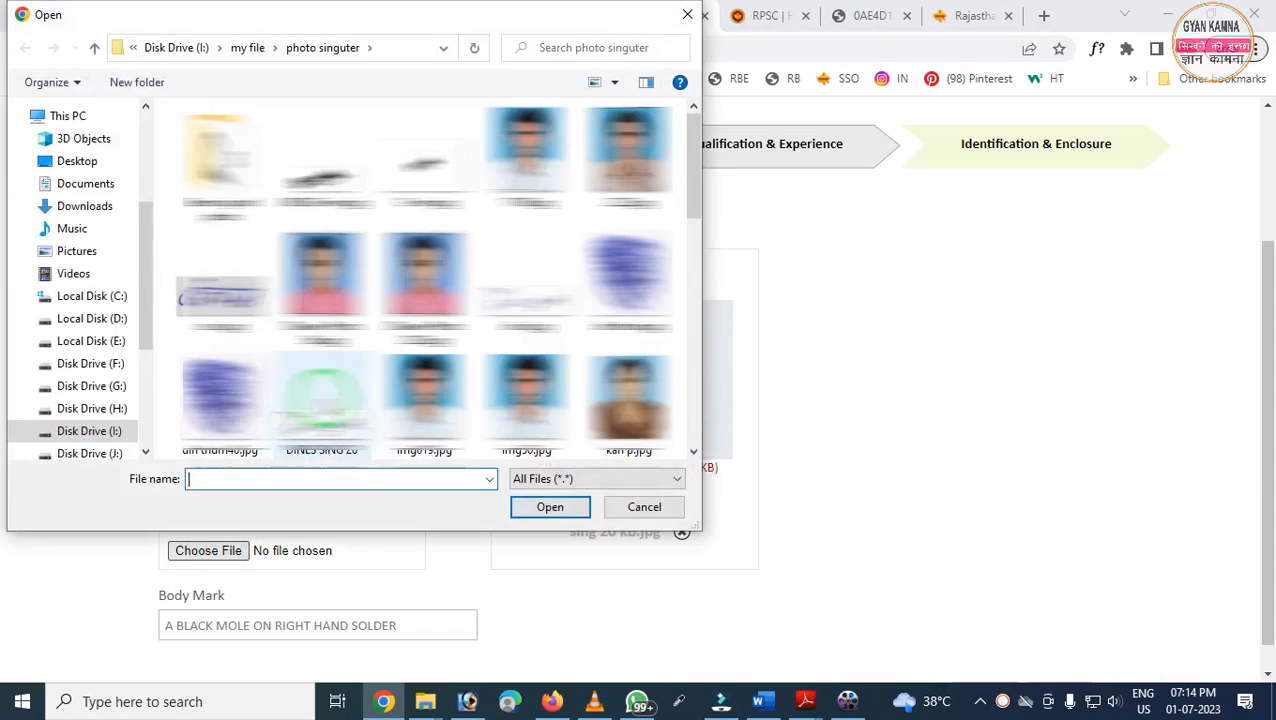
scroll(360, 330, down, 1)
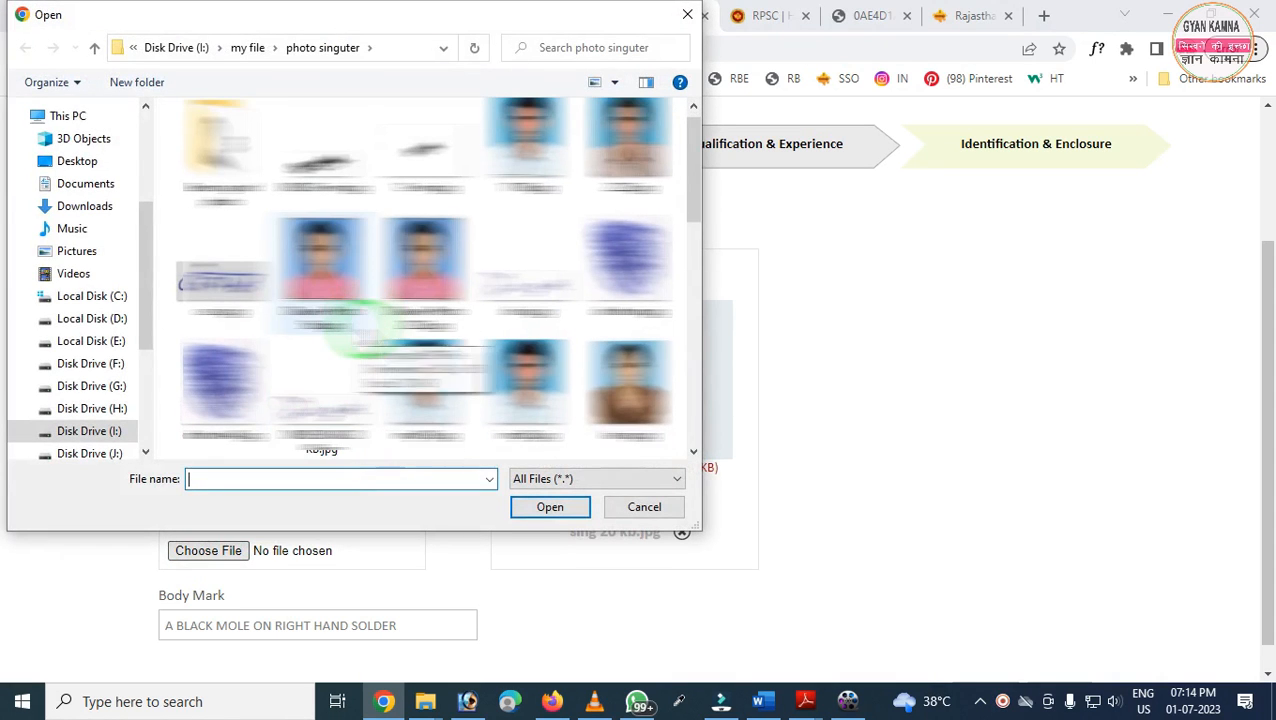
scroll(360, 330, down, 1)
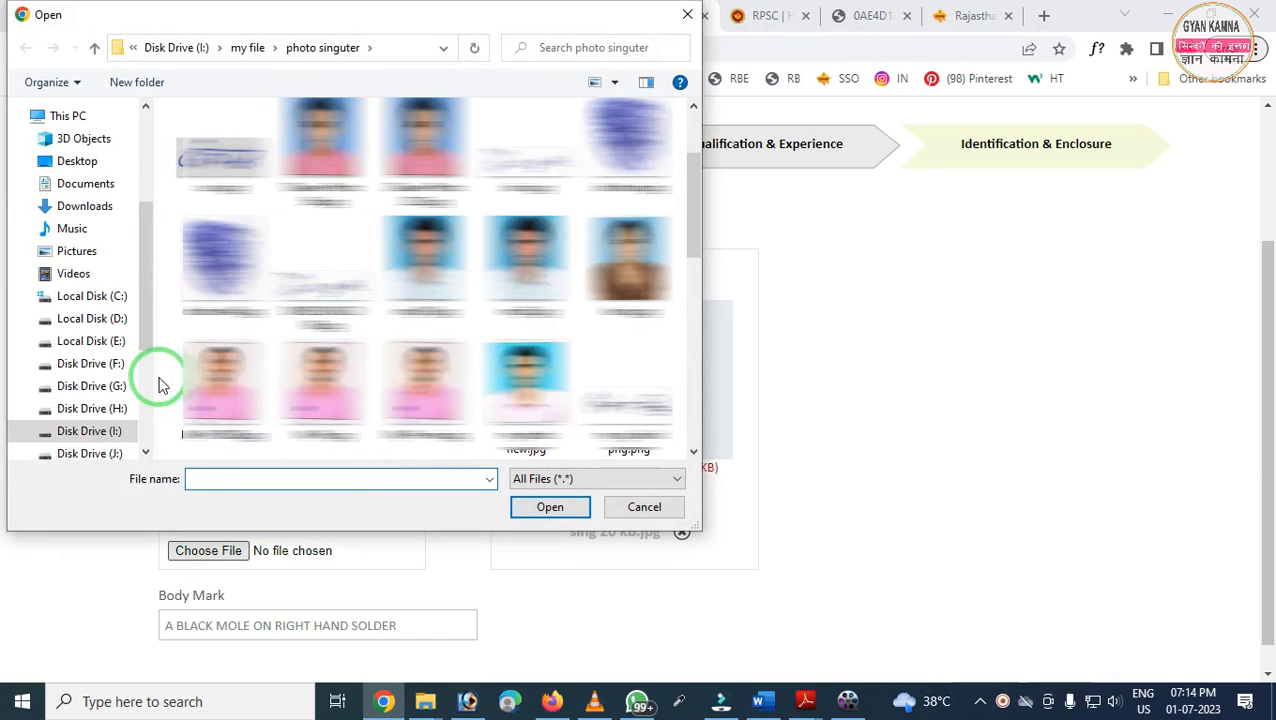
double_click(200, 368)
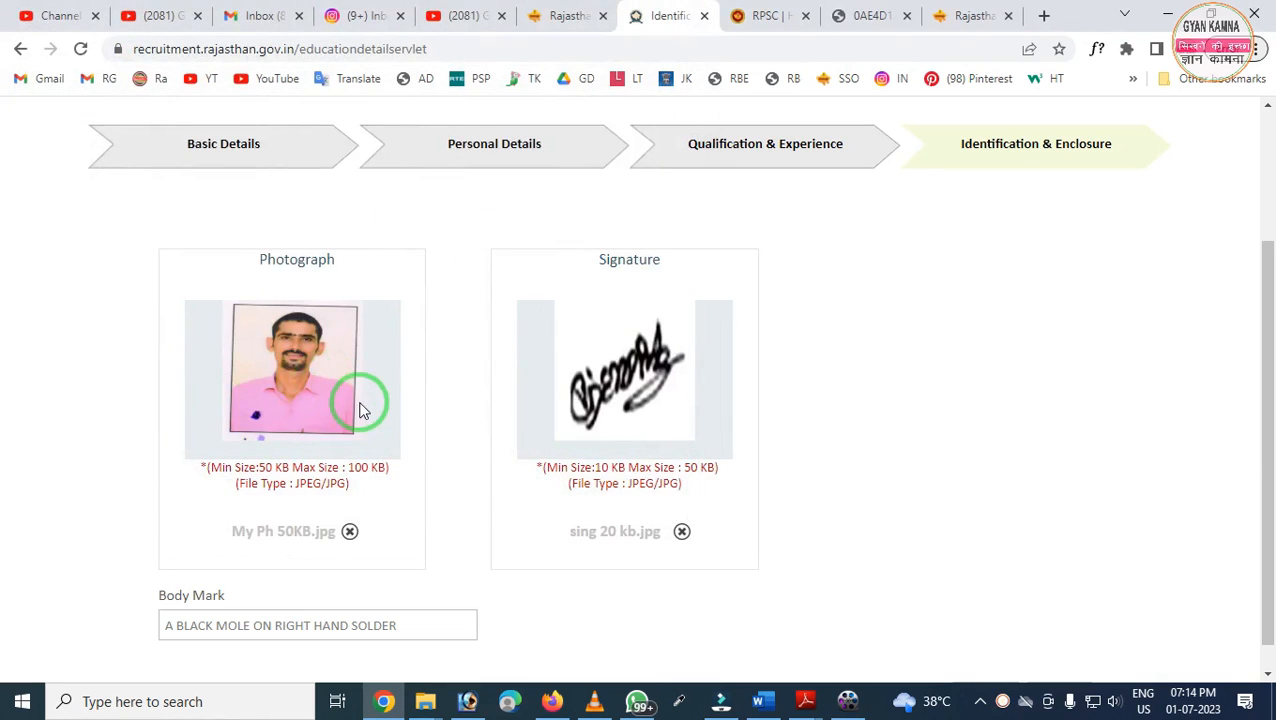
click(632, 400)
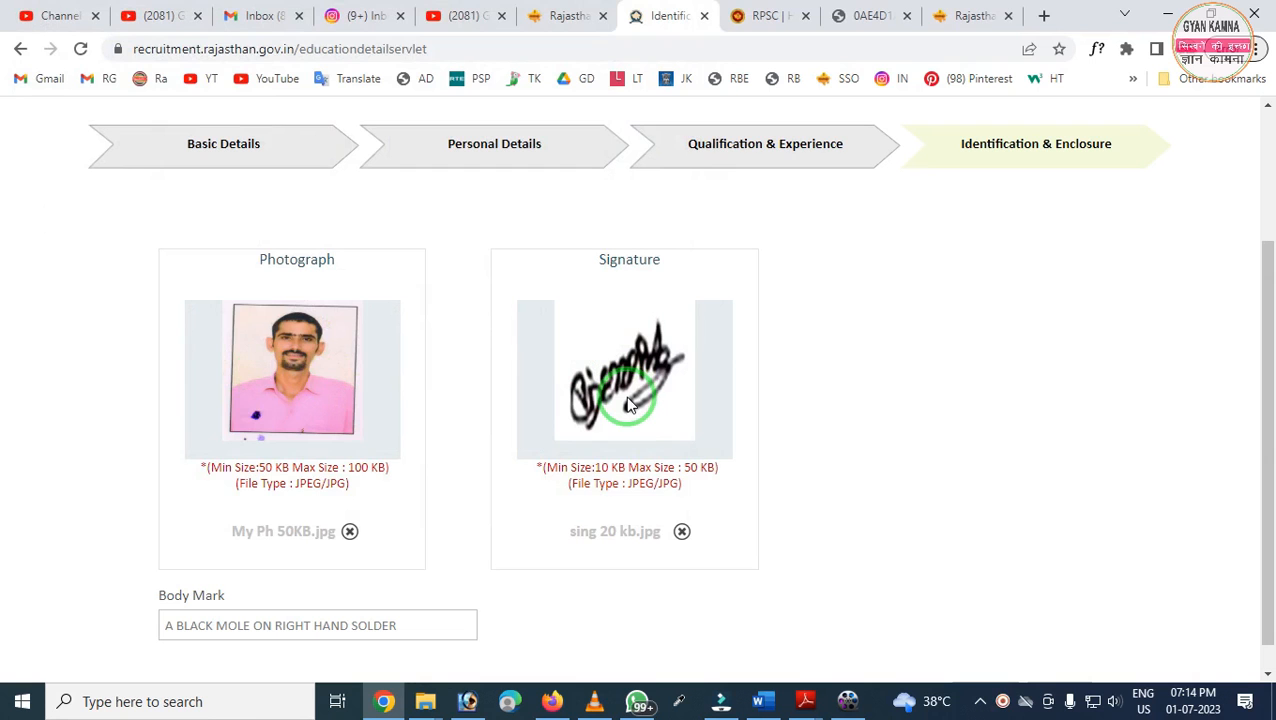
Step: Replace the uploaded signature with sing new20.jpg
click(682, 531)
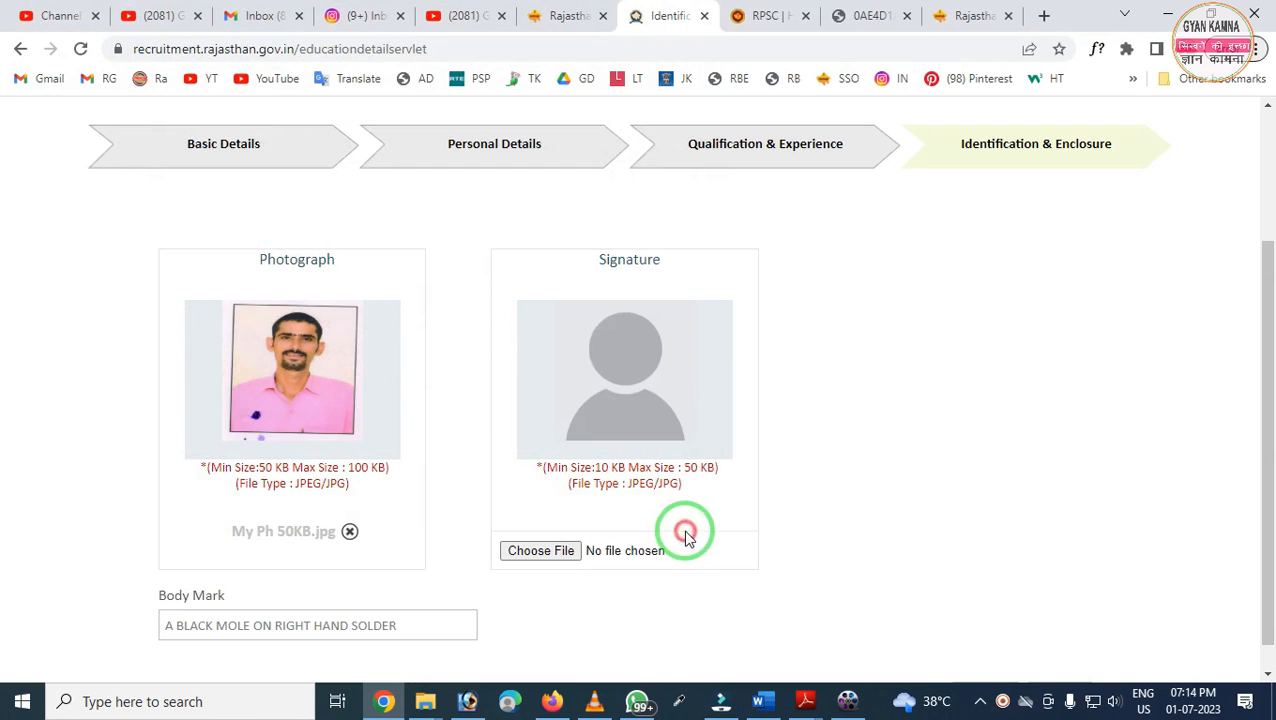
click(540, 550)
scroll(449, 360, down, 5)
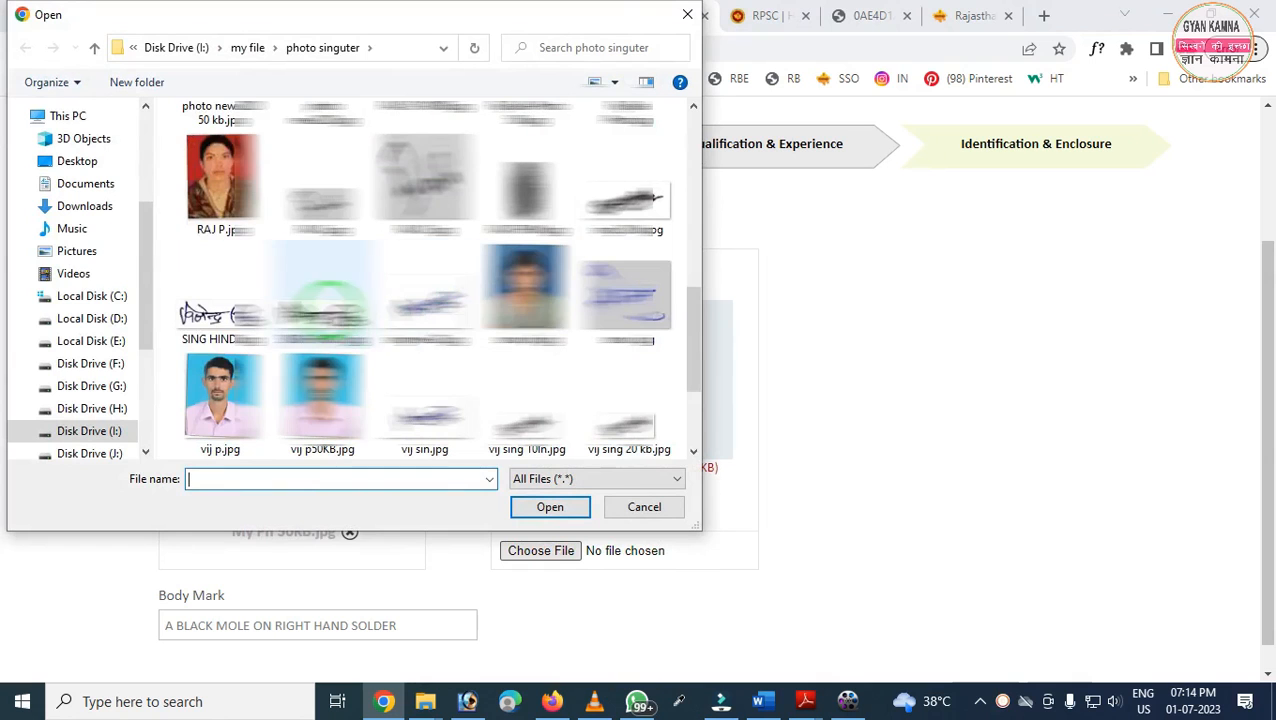
double_click(390, 293)
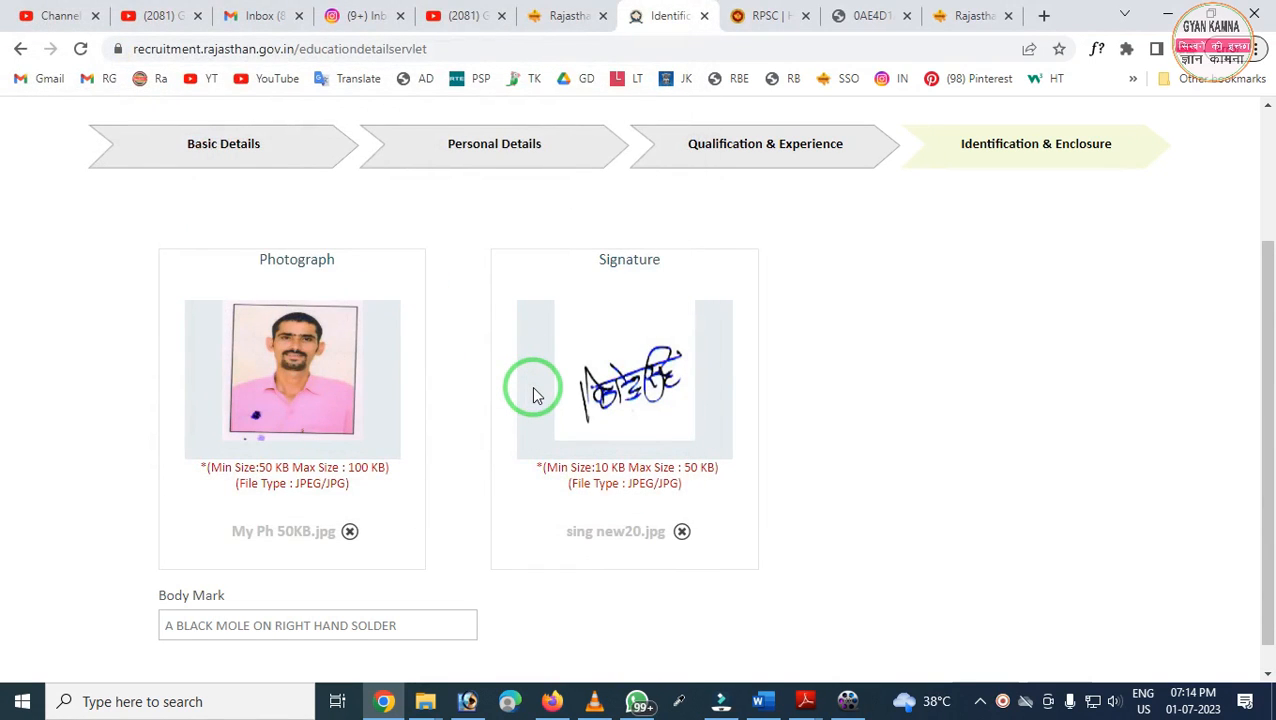
Step: Submit the Identification & Enclosure step with the new photograph and signature
mouse_move(130, 570)
mouse_down()
mouse_move(132, 630)
mouse_move(262, 665)
mouse_move(500, 665)
mouse_up()
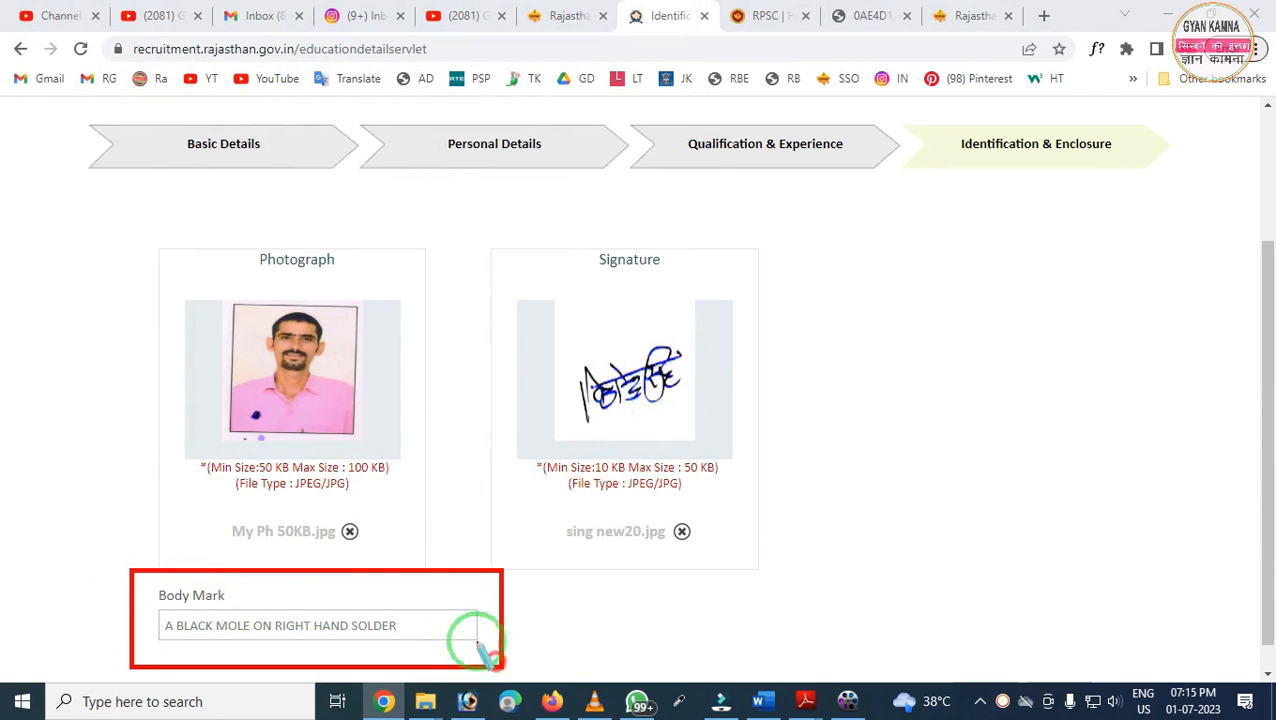
key(Escape)
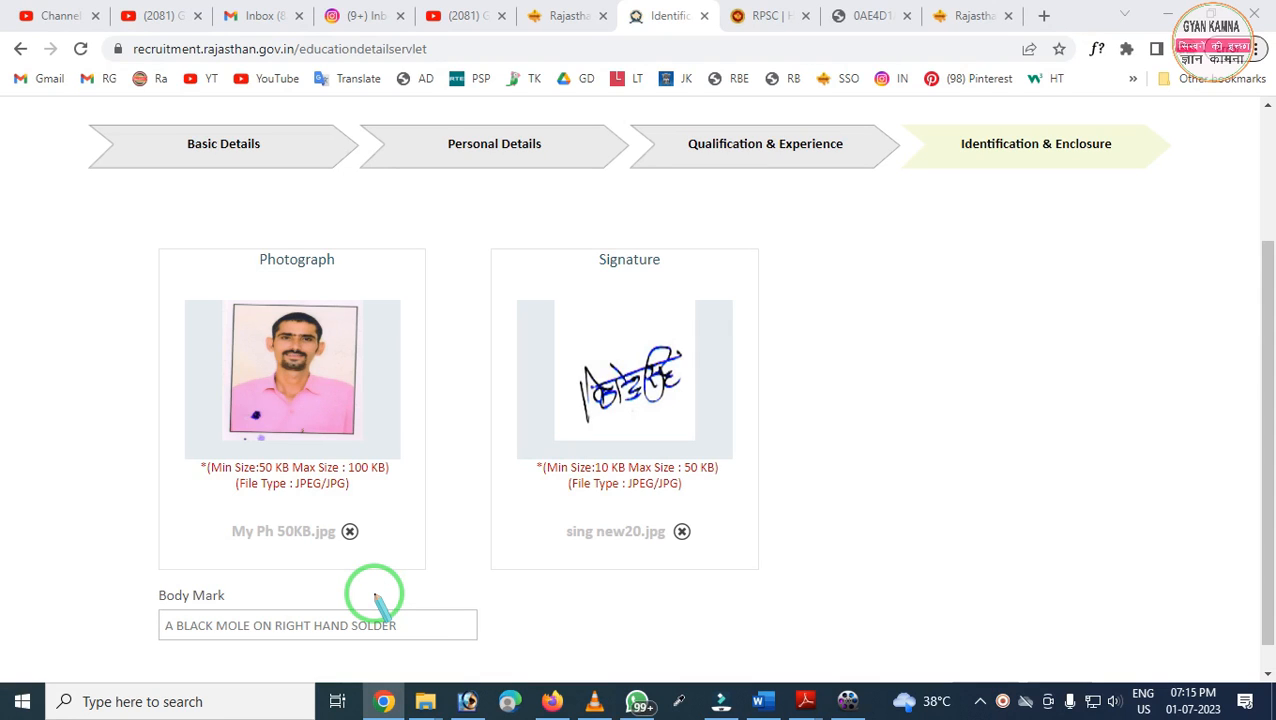
scroll(826, 590, down, 1)
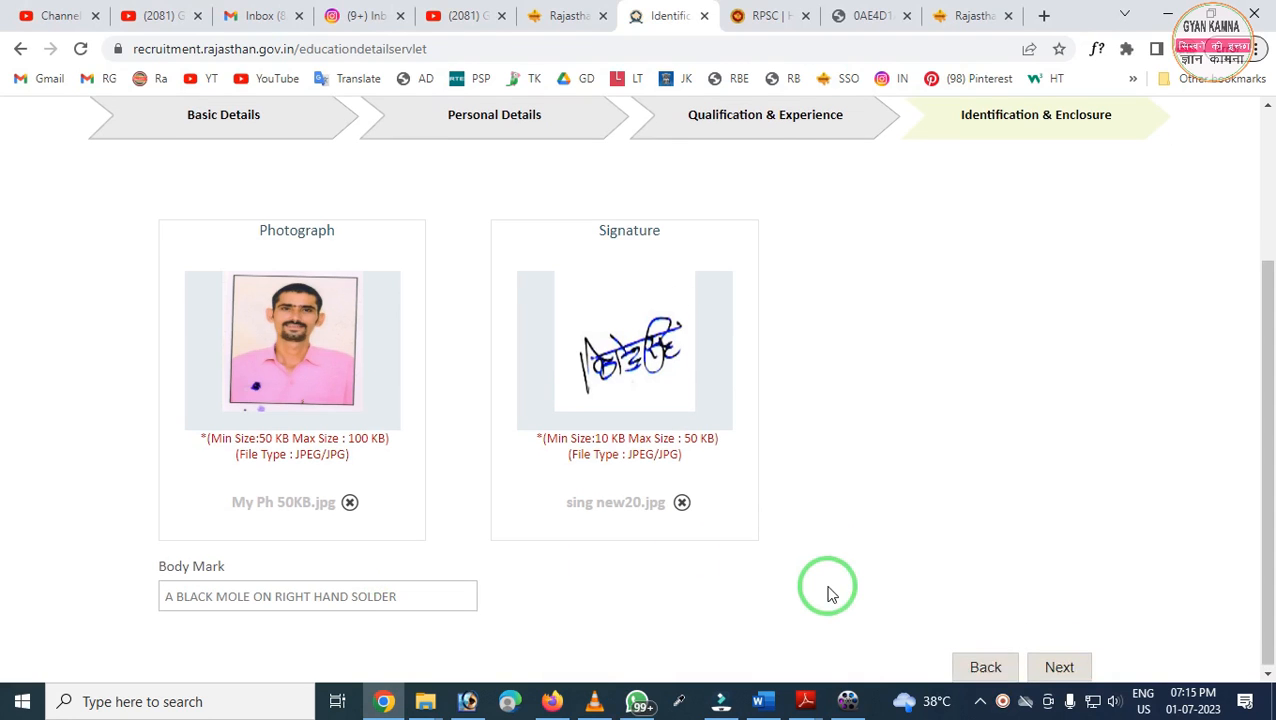
click(1052, 666)
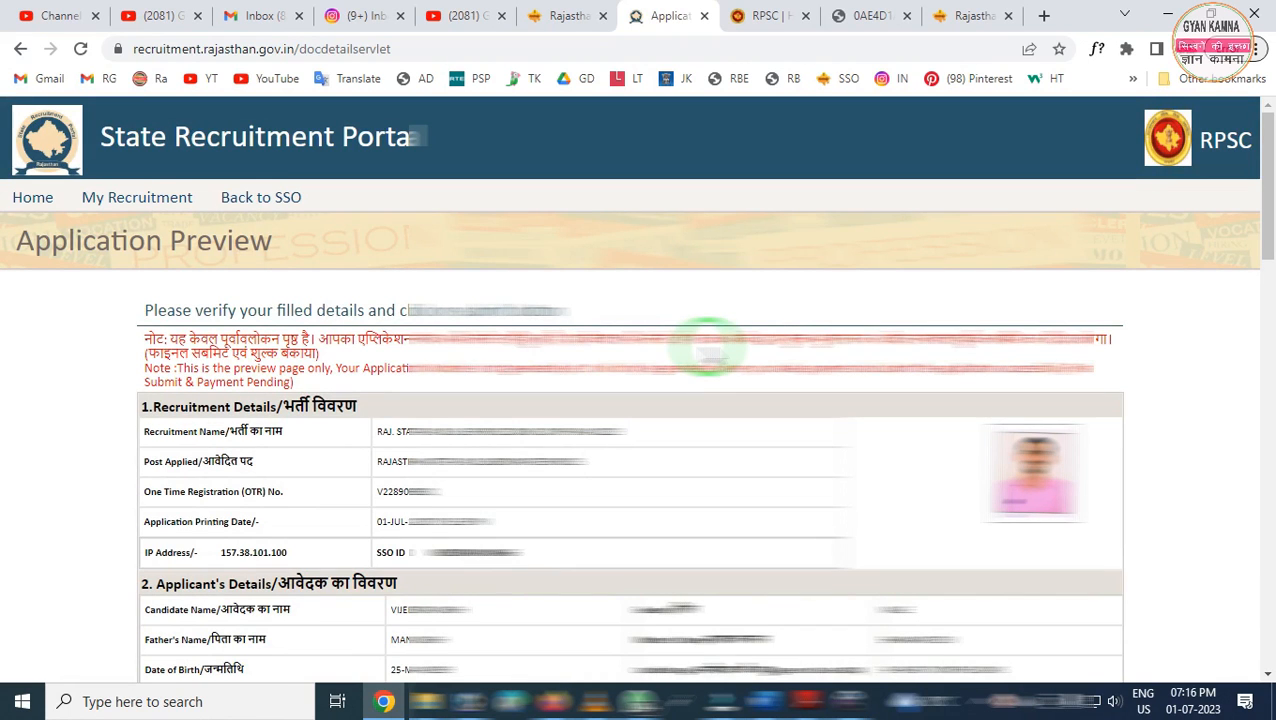
Step: Scroll through the Application Preview from Recruitment Details, education and experience down to the Declaration
scroll(709, 347, down, 2)
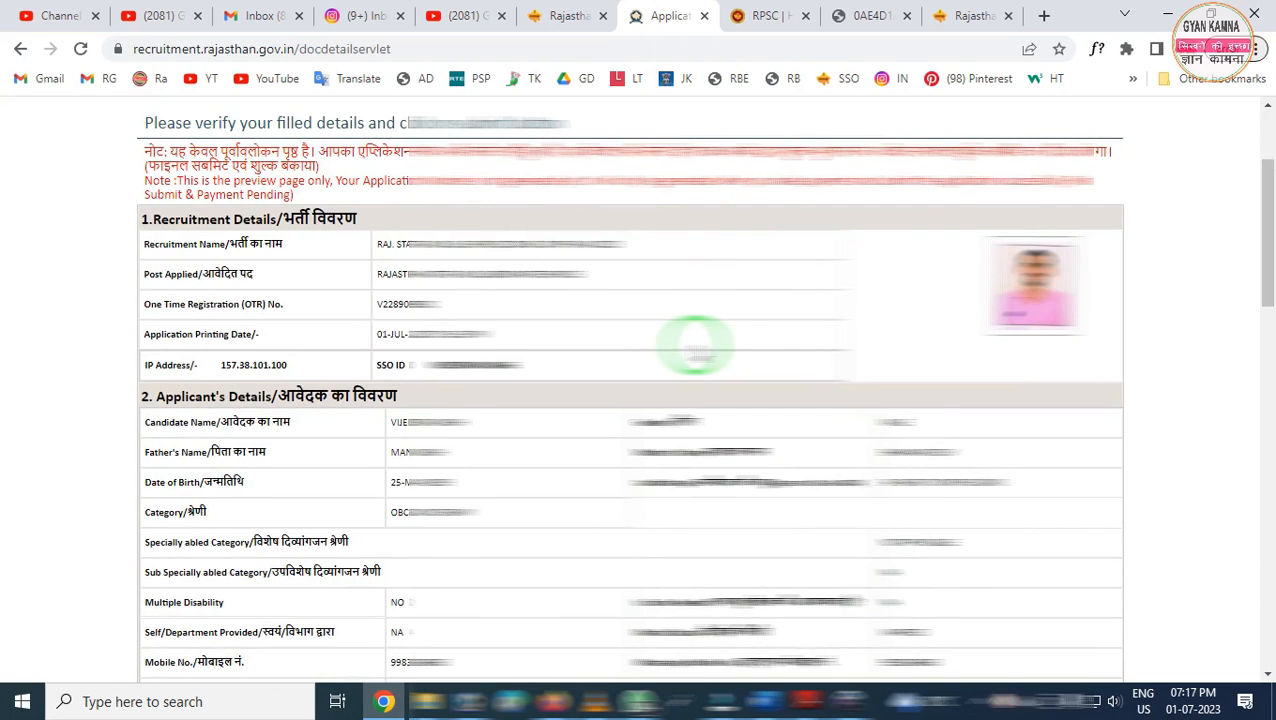
scroll(697, 345, down, 2)
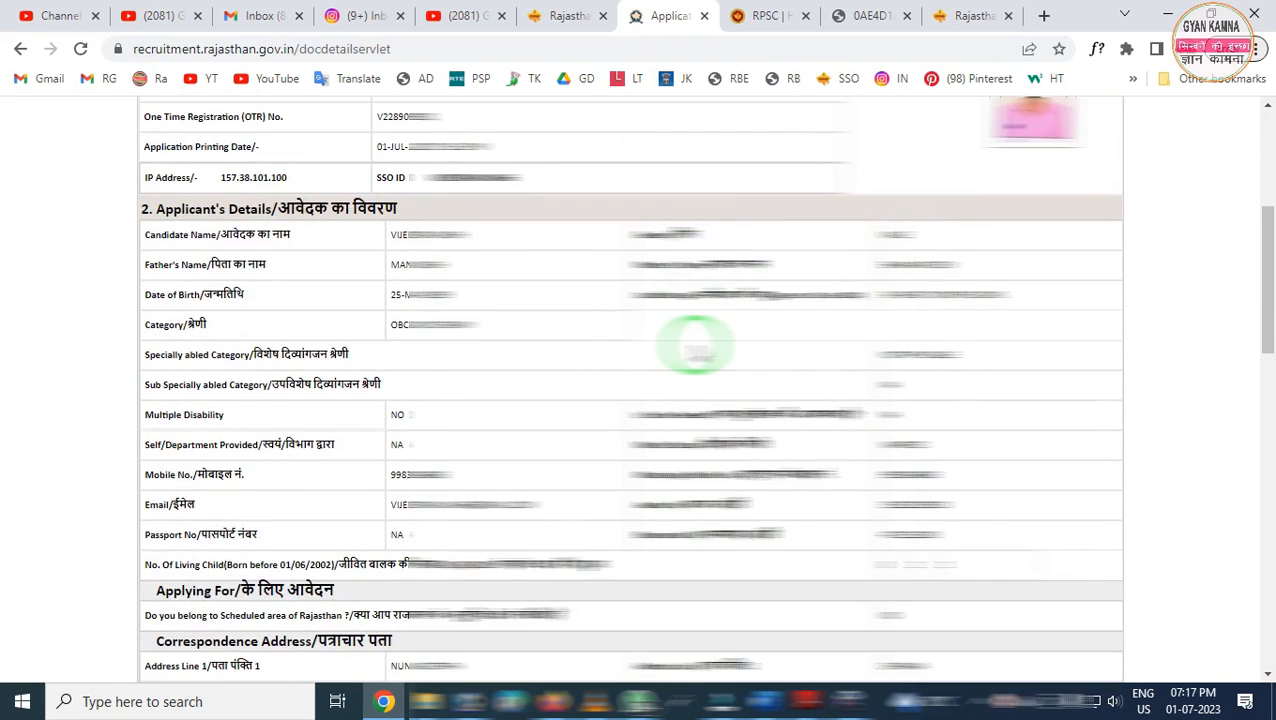
scroll(695, 345, down, 2)
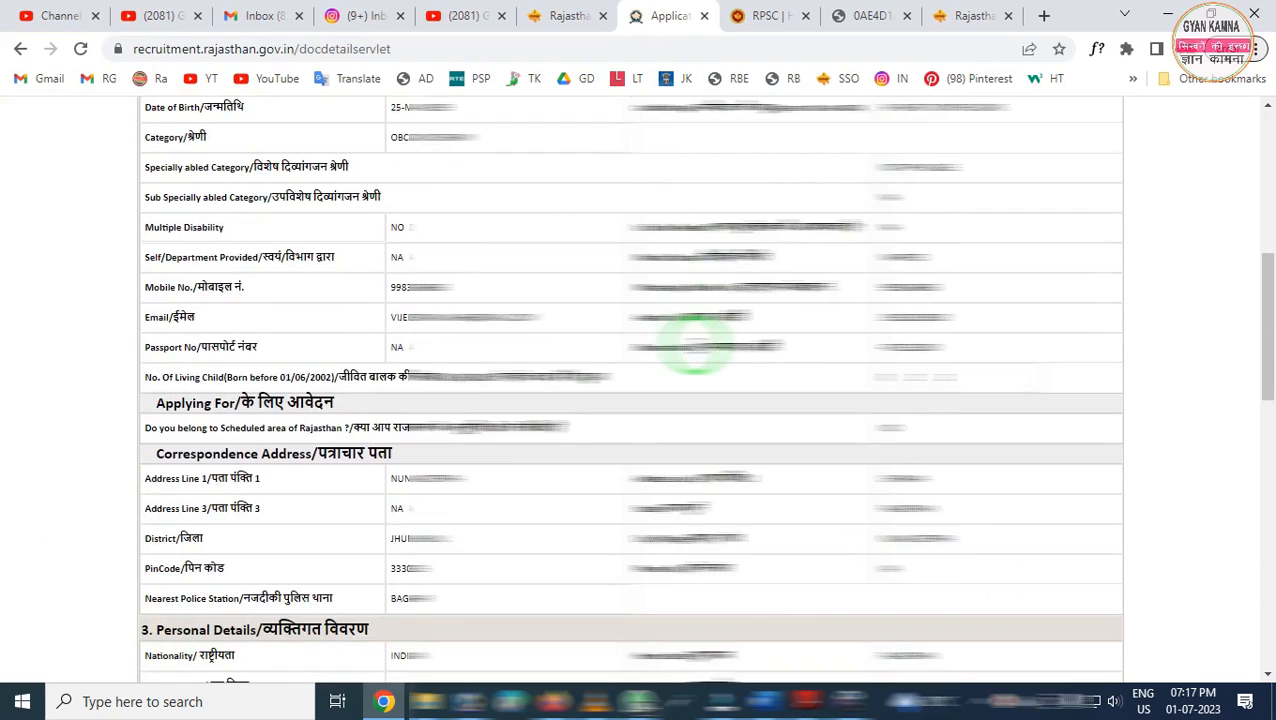
scroll(694, 345, down, 5)
scroll(690, 350, down, 6)
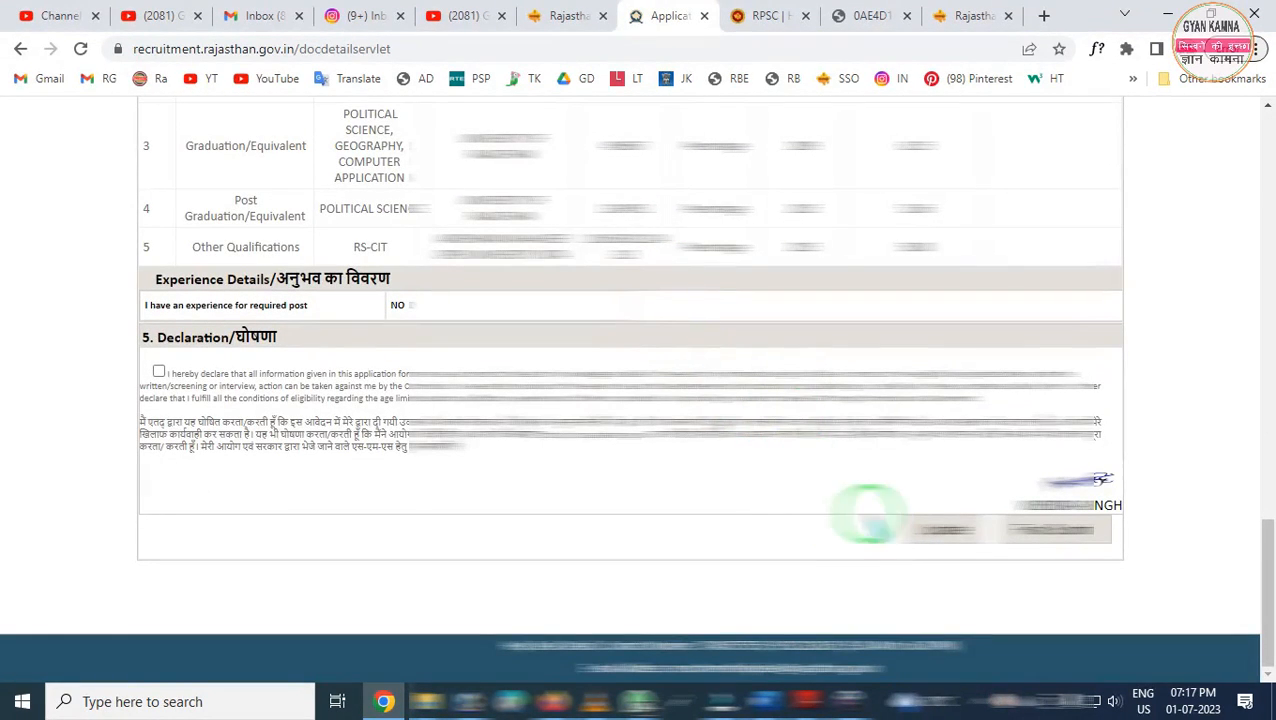
mouse_move(880, 449)
mouse_down()
mouse_move(910, 572)
mouse_move(992, 602)
mouse_up()
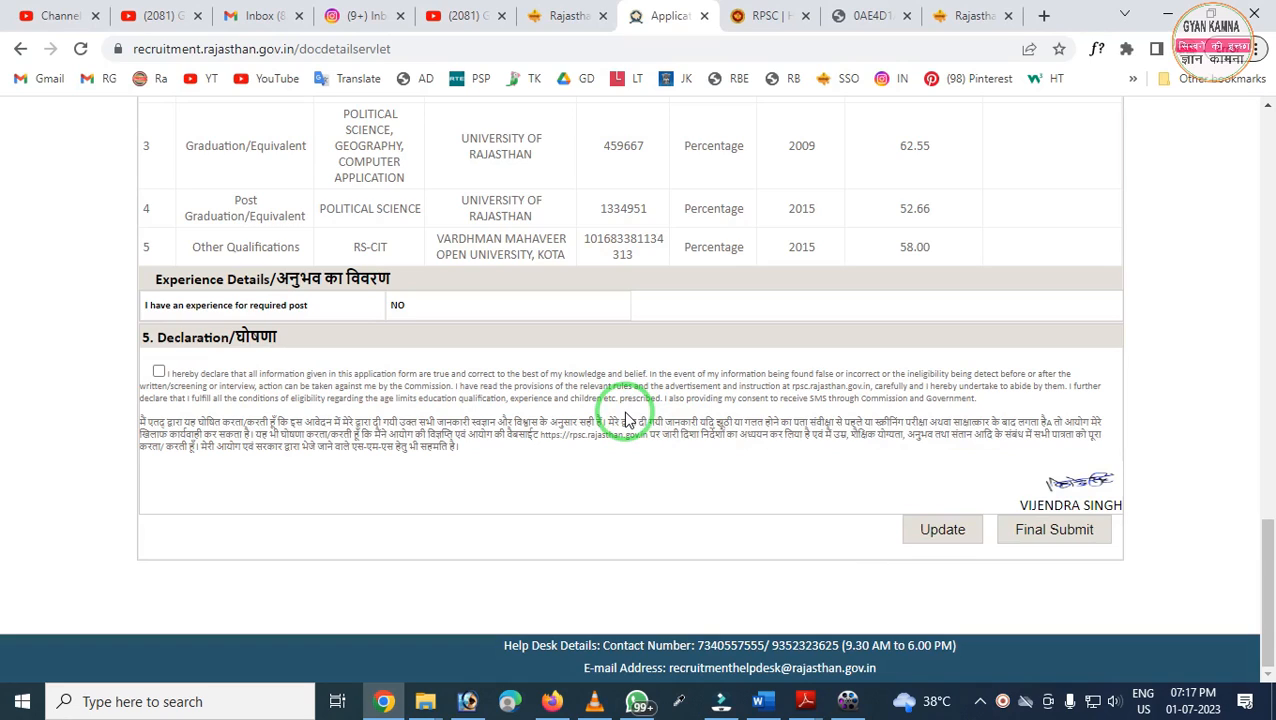
scroll(627, 412, up, 15)
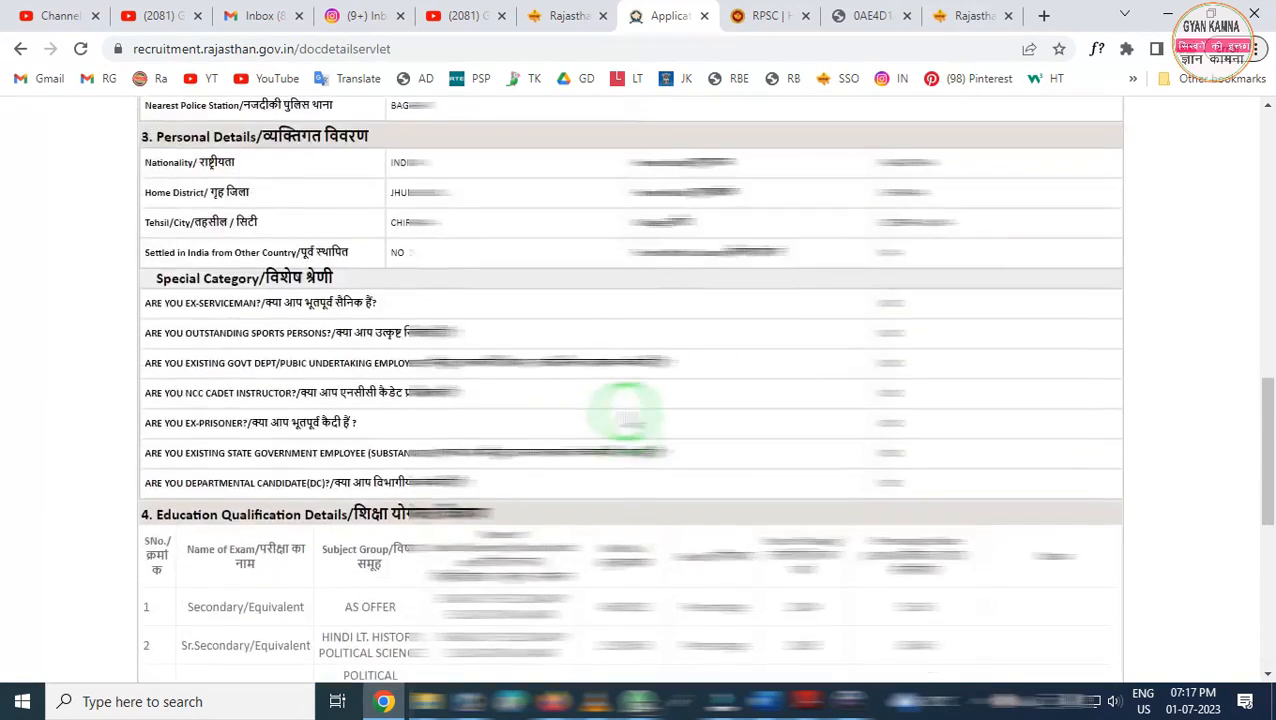
scroll(627, 410, up, 2)
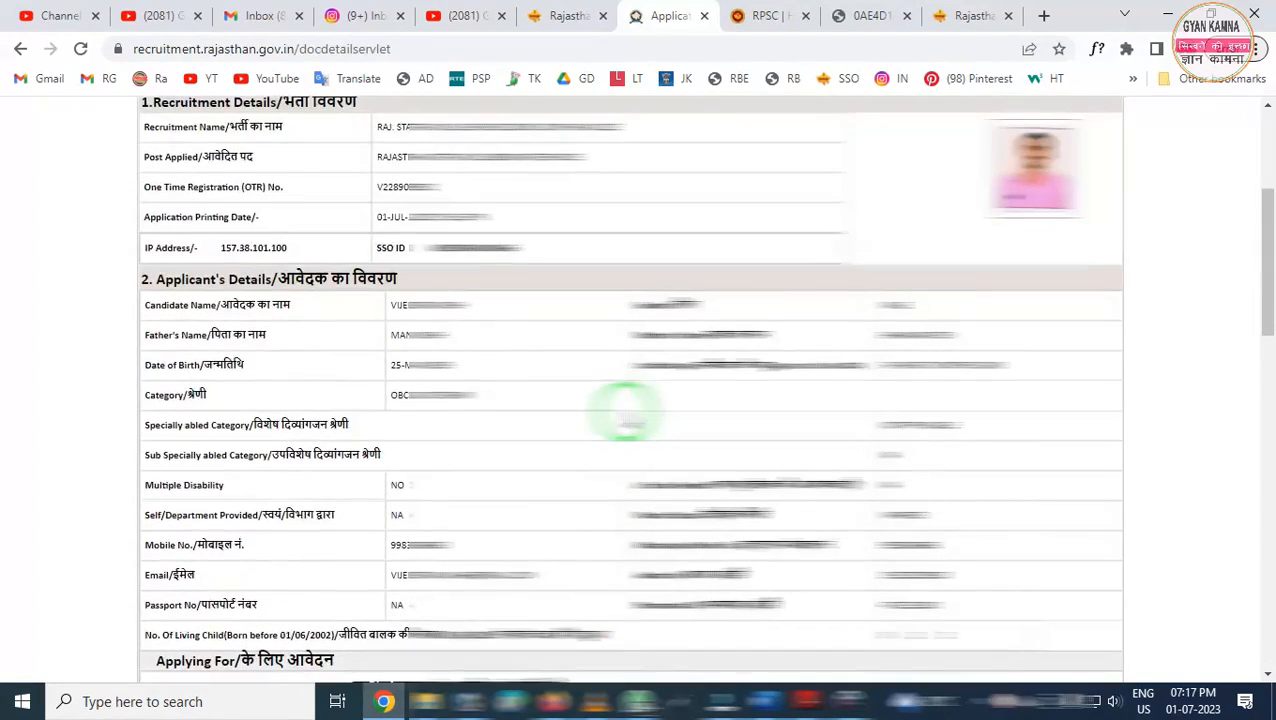
scroll(627, 412, down, 20)
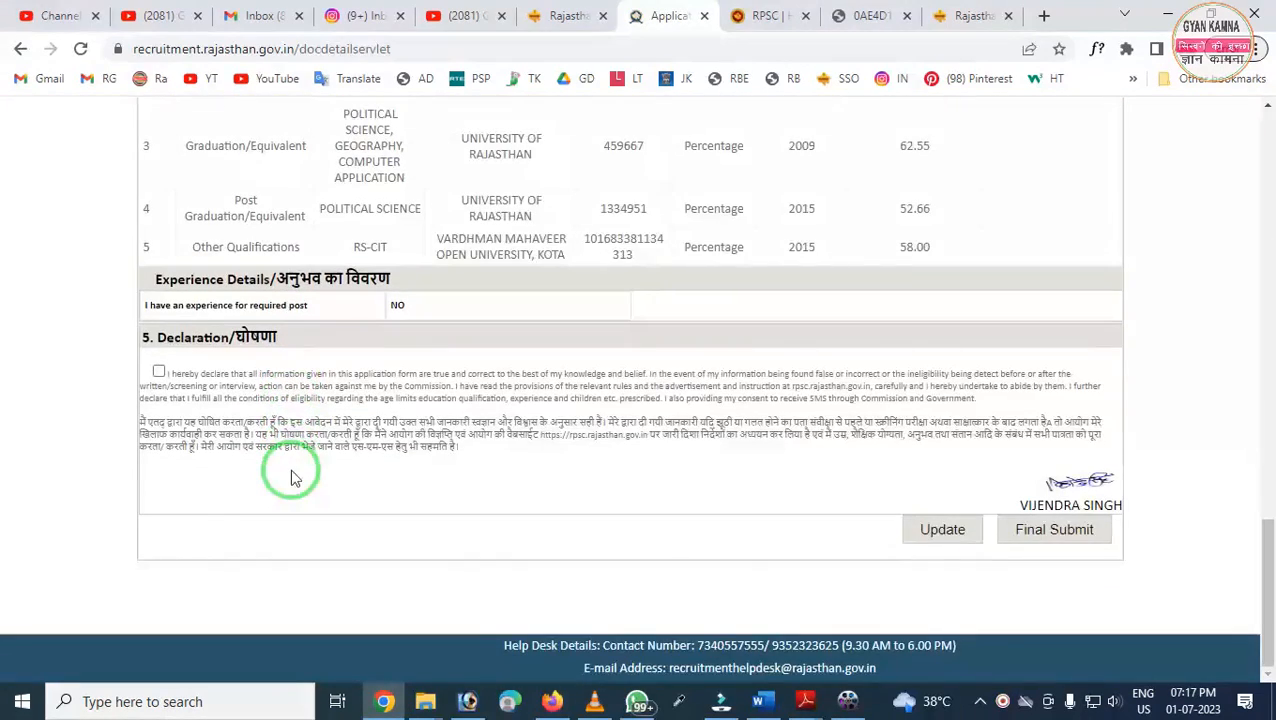
Step: Tick the declaration checkbox and start the Final Submit of the application
drag(116, 345, 222, 422)
click(158, 371)
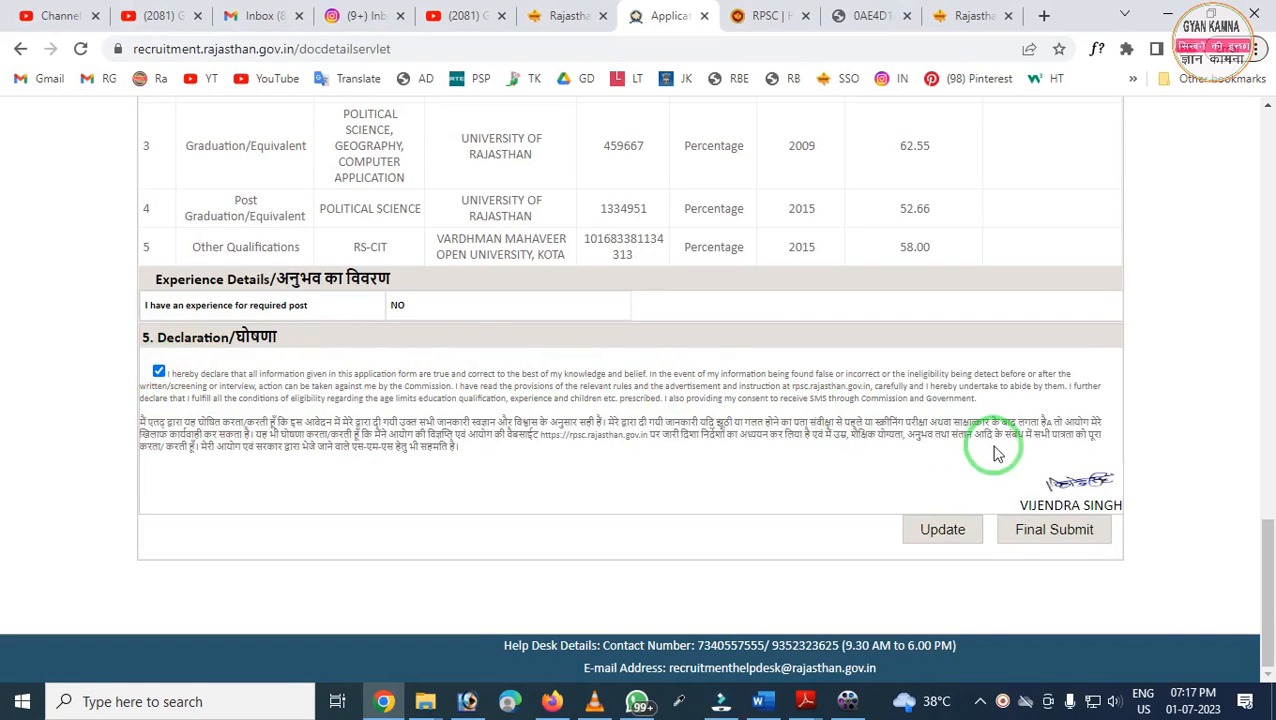
click(1042, 540)
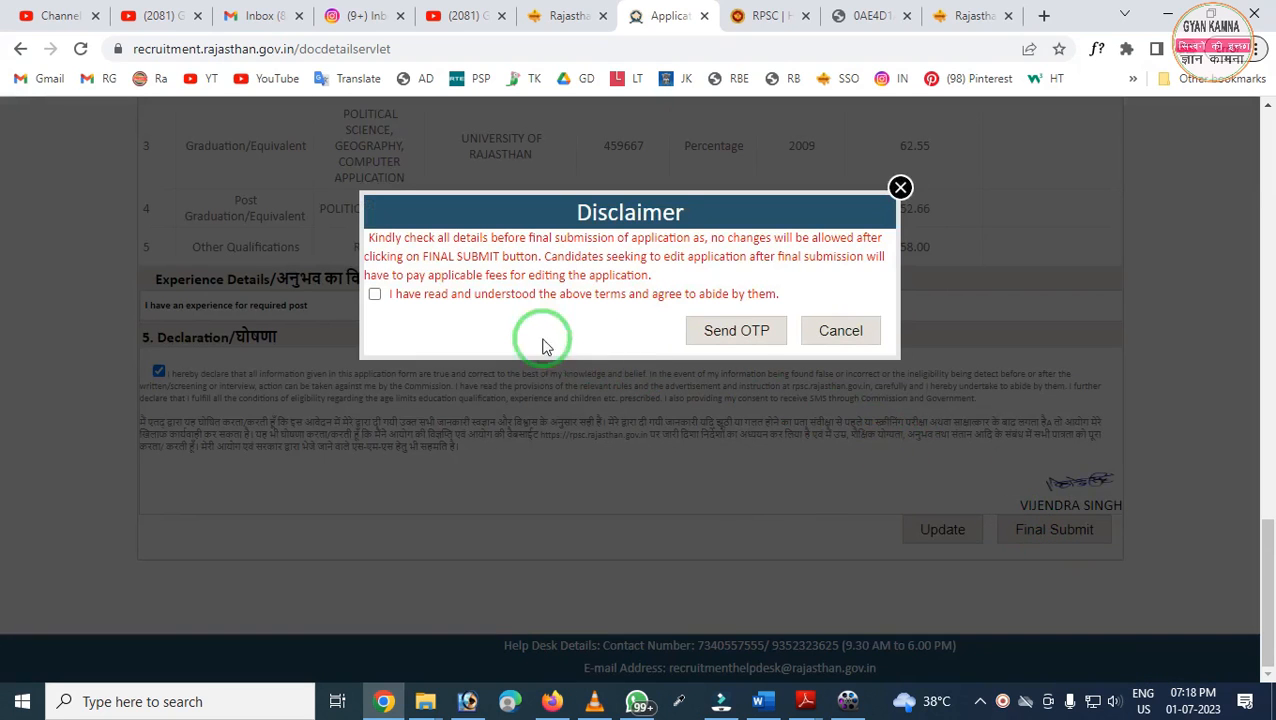
Step: Agree to the disclaimer, request an OTP, then enter the received OTP and verify it
click(374, 294)
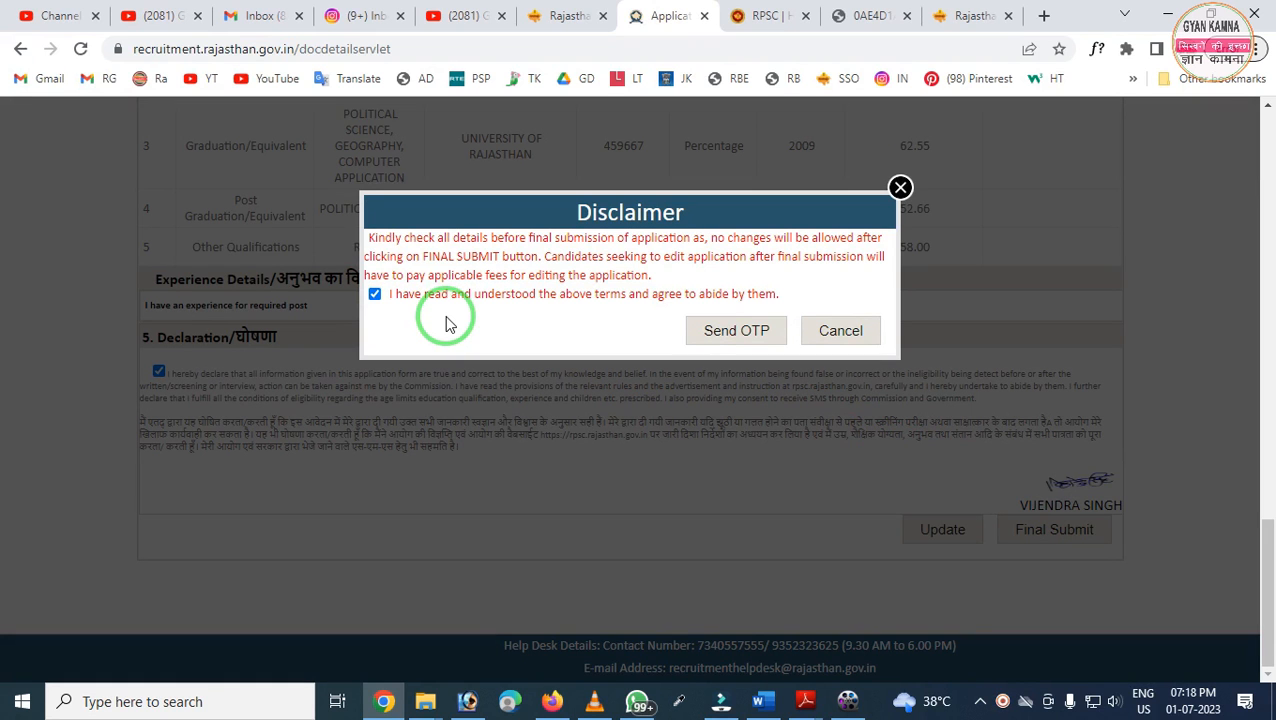
click(713, 333)
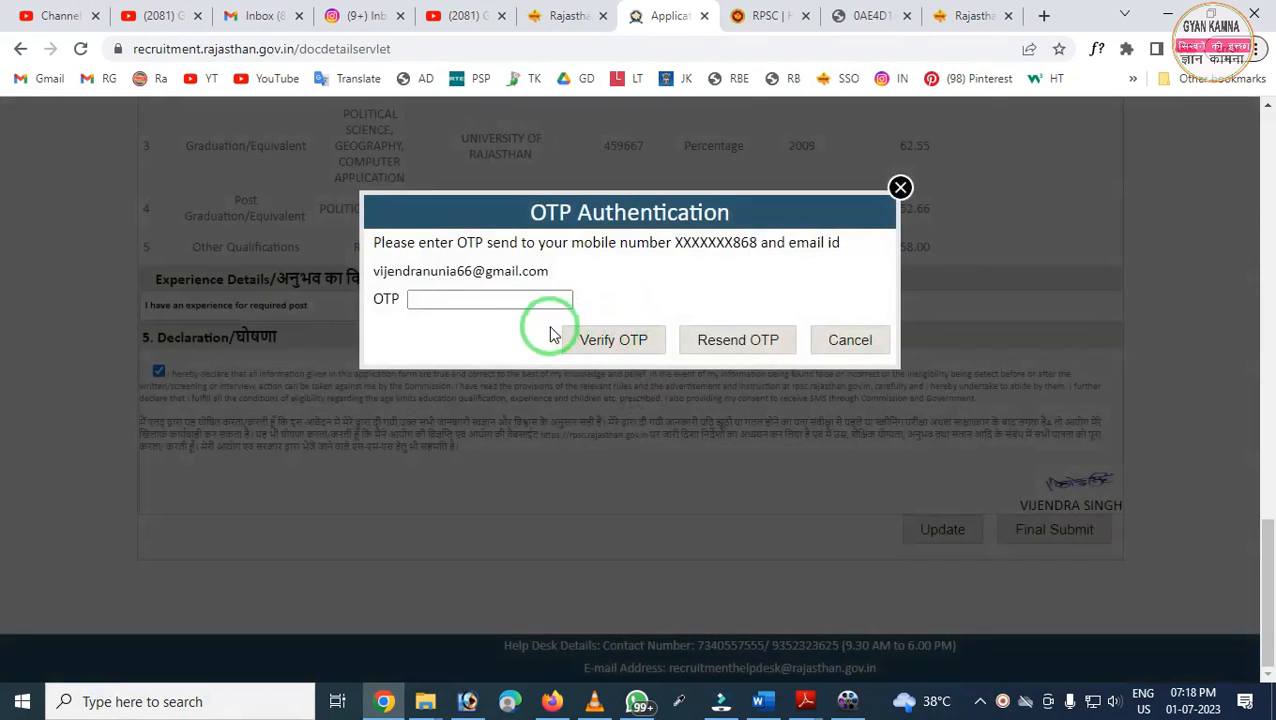
click(472, 299)
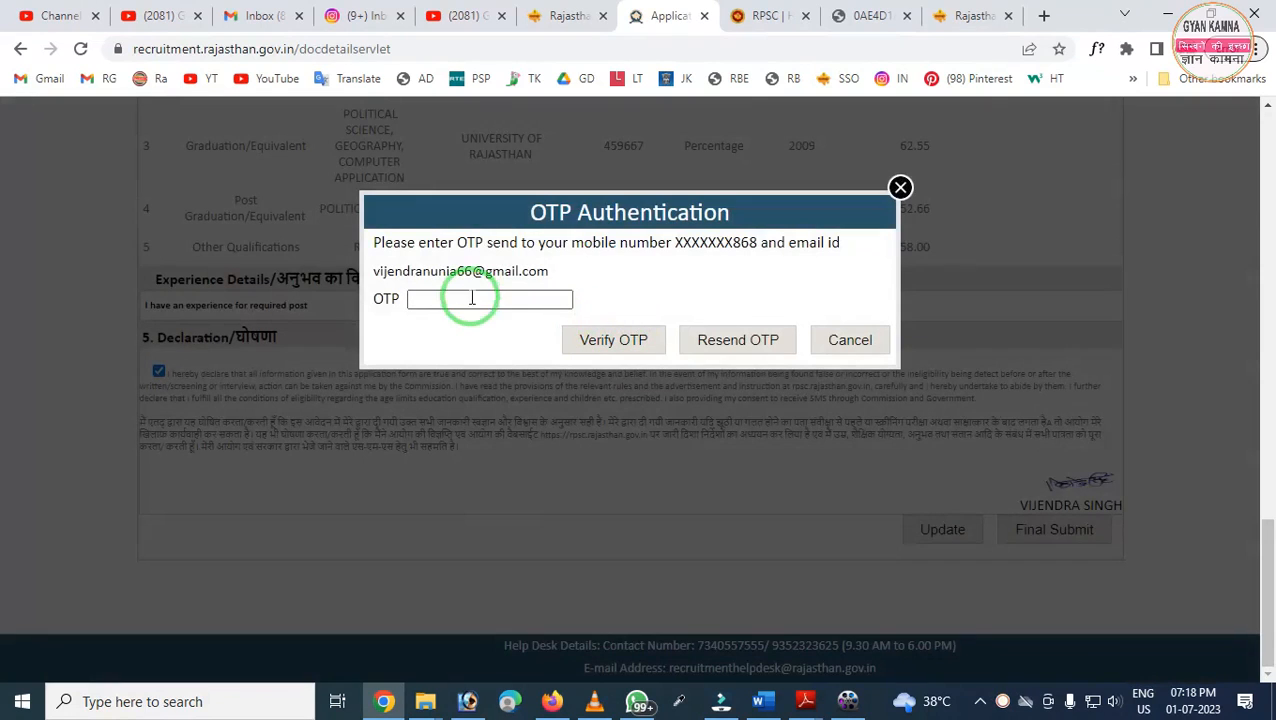
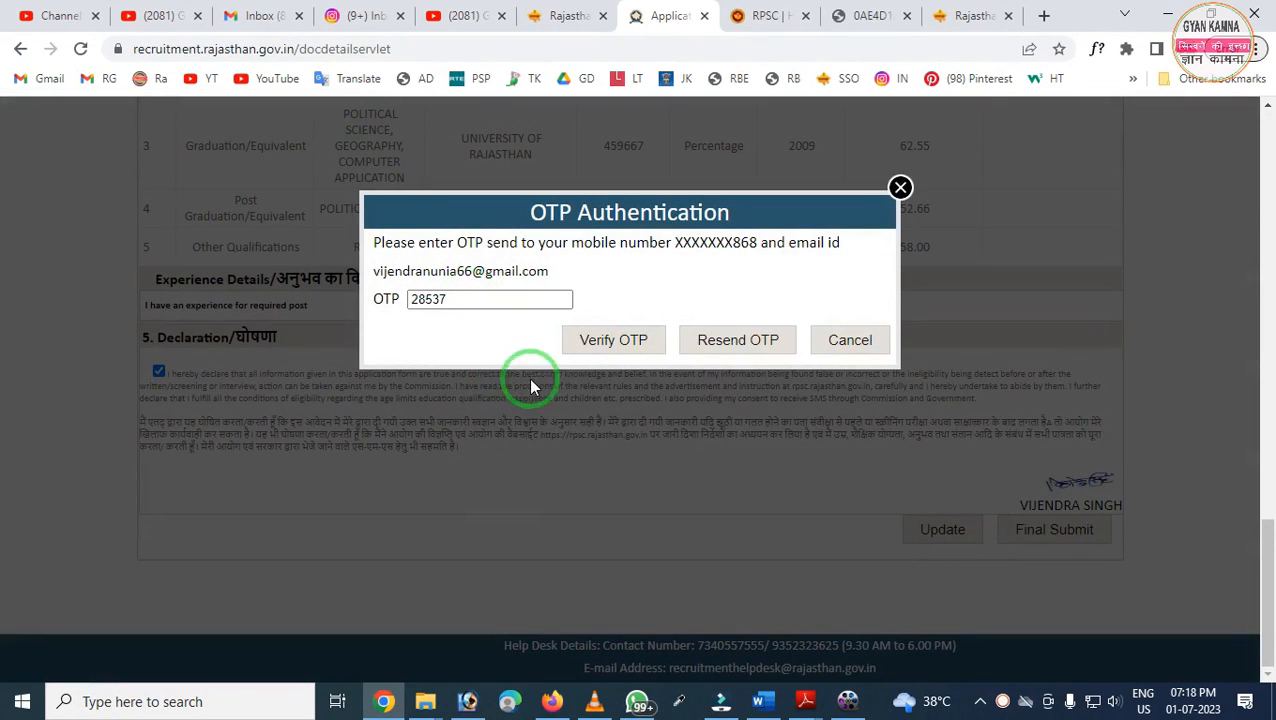
click(604, 343)
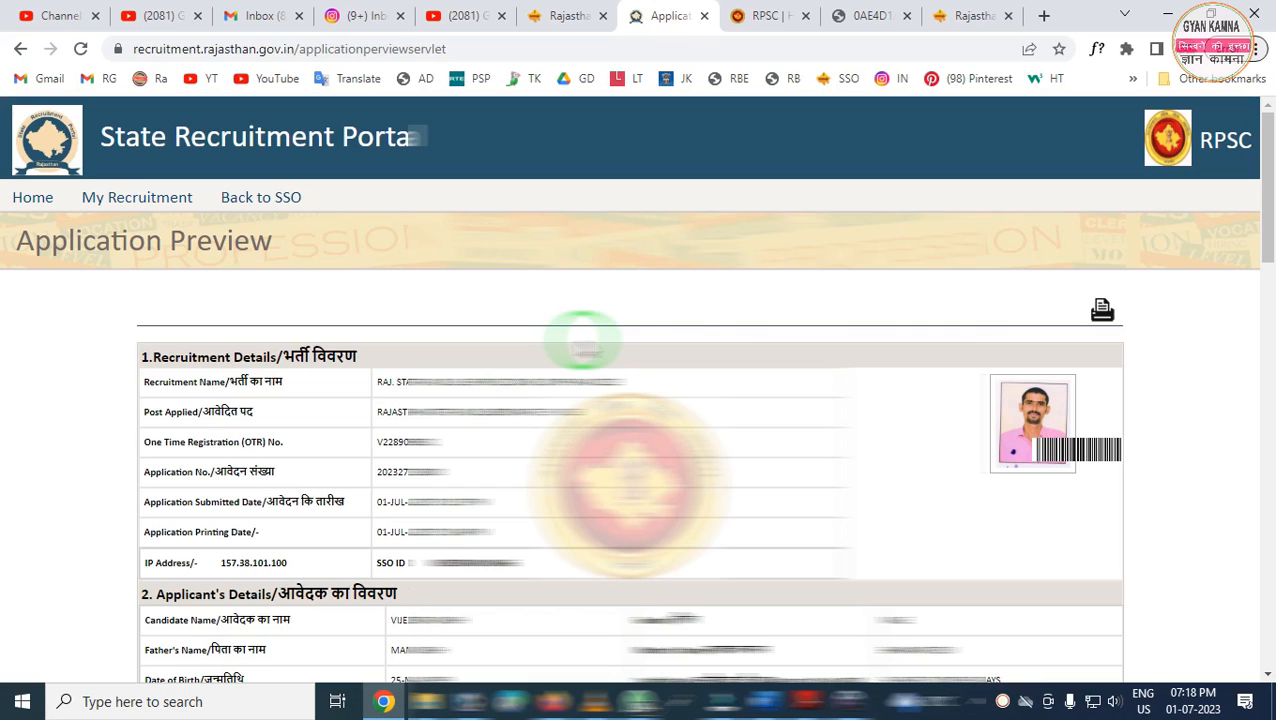
mouse_move(1012, 420)
mouse_down()
mouse_move(1078, 522)
mouse_move(1162, 527)
mouse_move(1005, 435)
mouse_up()
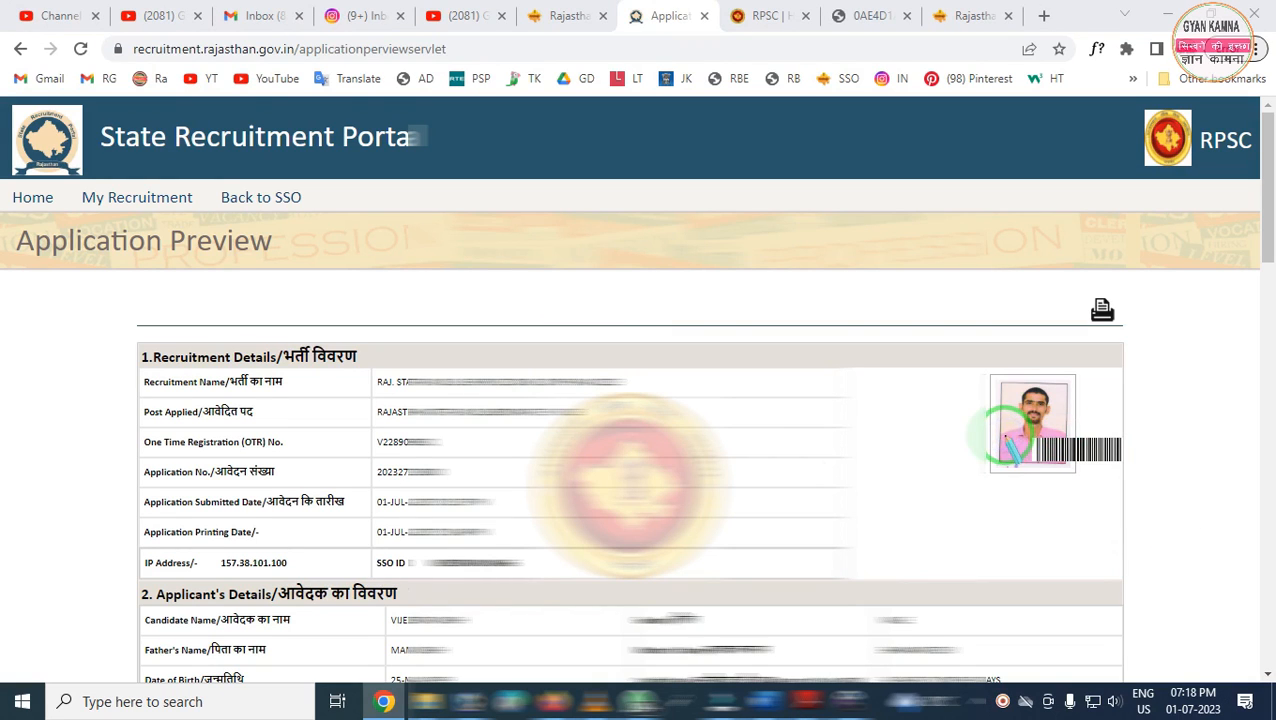
mouse_move(512, 345)
mouse_down()
mouse_move(552, 540)
mouse_move(705, 602)
mouse_up()
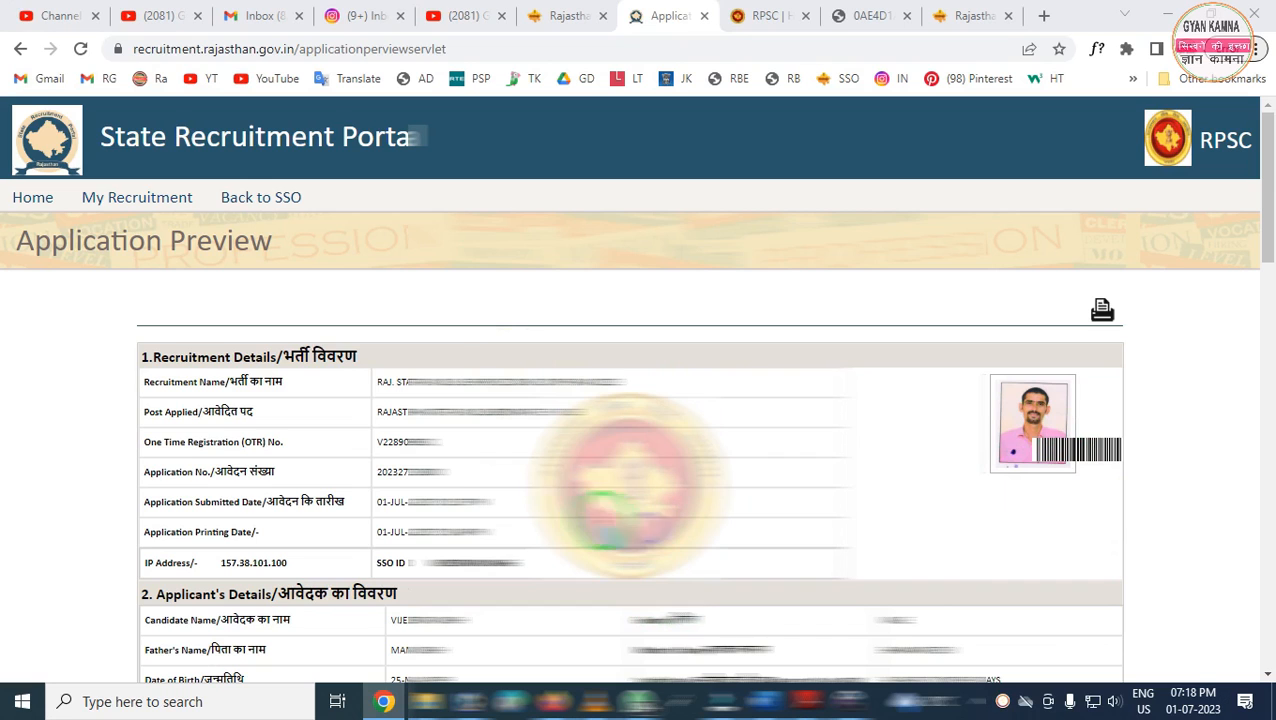
mouse_move(130, 447)
mouse_down()
mouse_move(427, 513)
mouse_move(515, 488)
mouse_up()
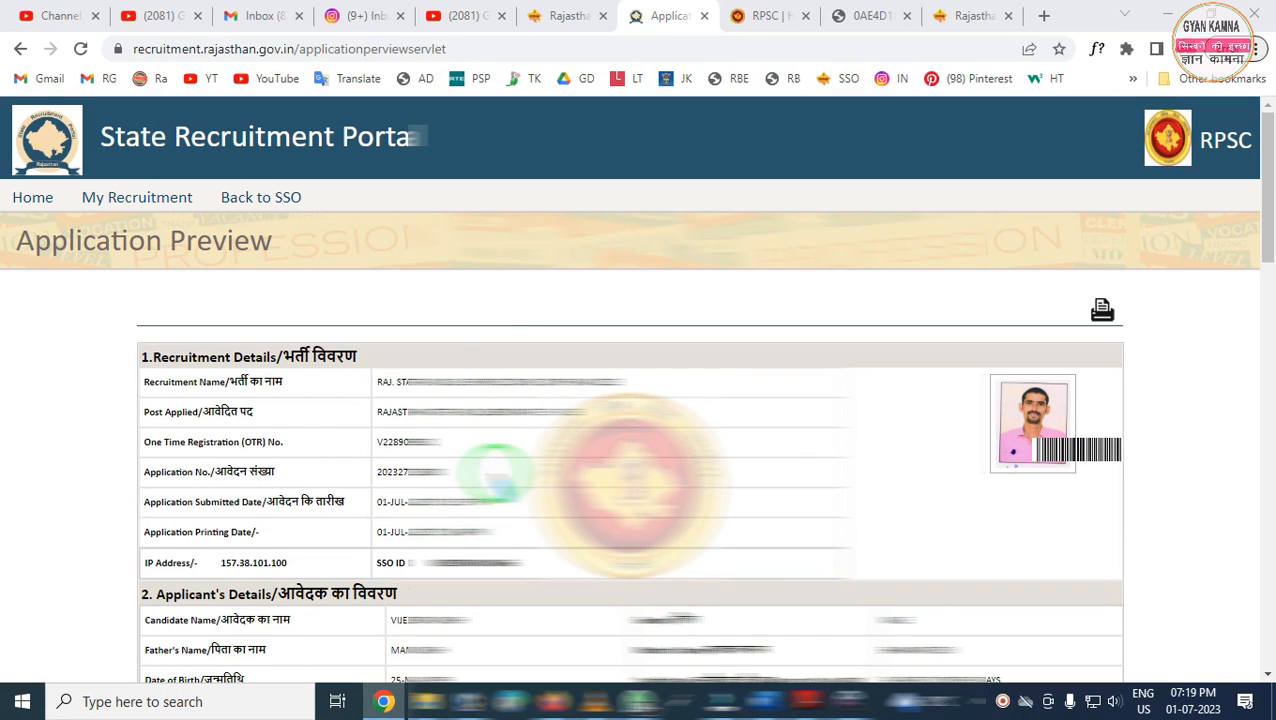
mouse_move(350, 458)
mouse_down()
mouse_move(421, 501)
mouse_move(470, 498)
mouse_move(460, 490)
mouse_up()
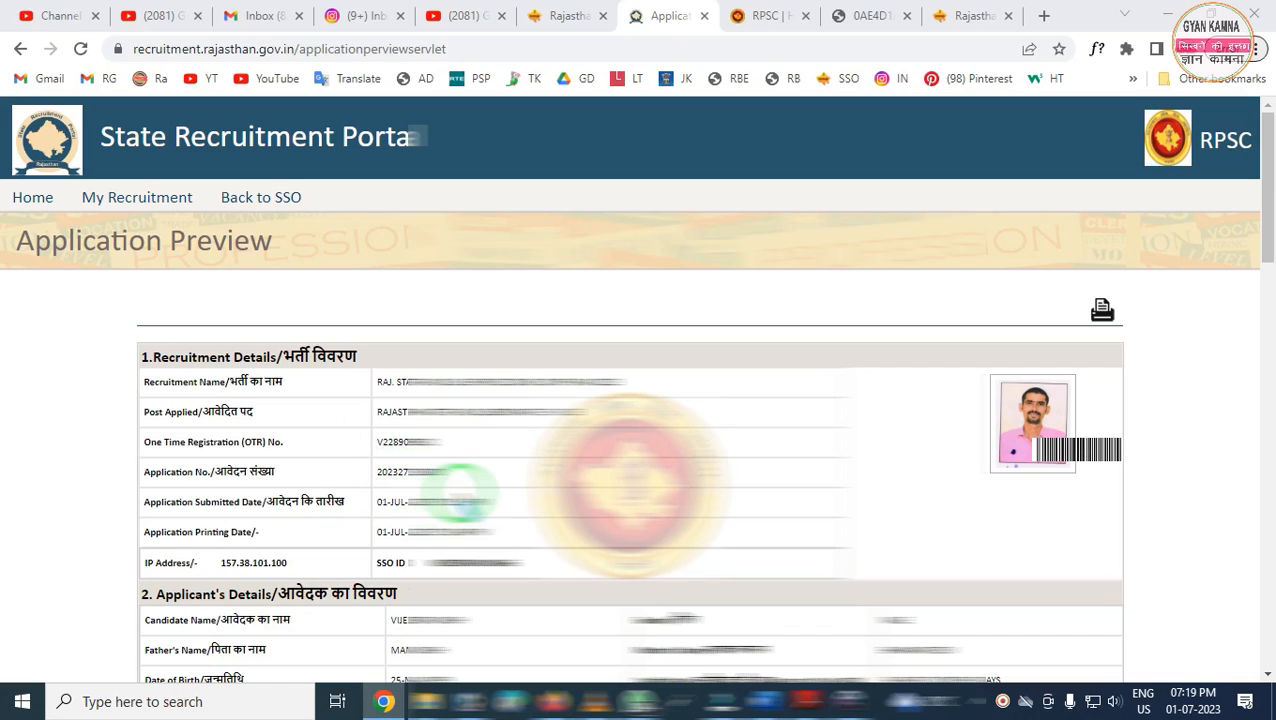
scroll(462, 497, down, 15)
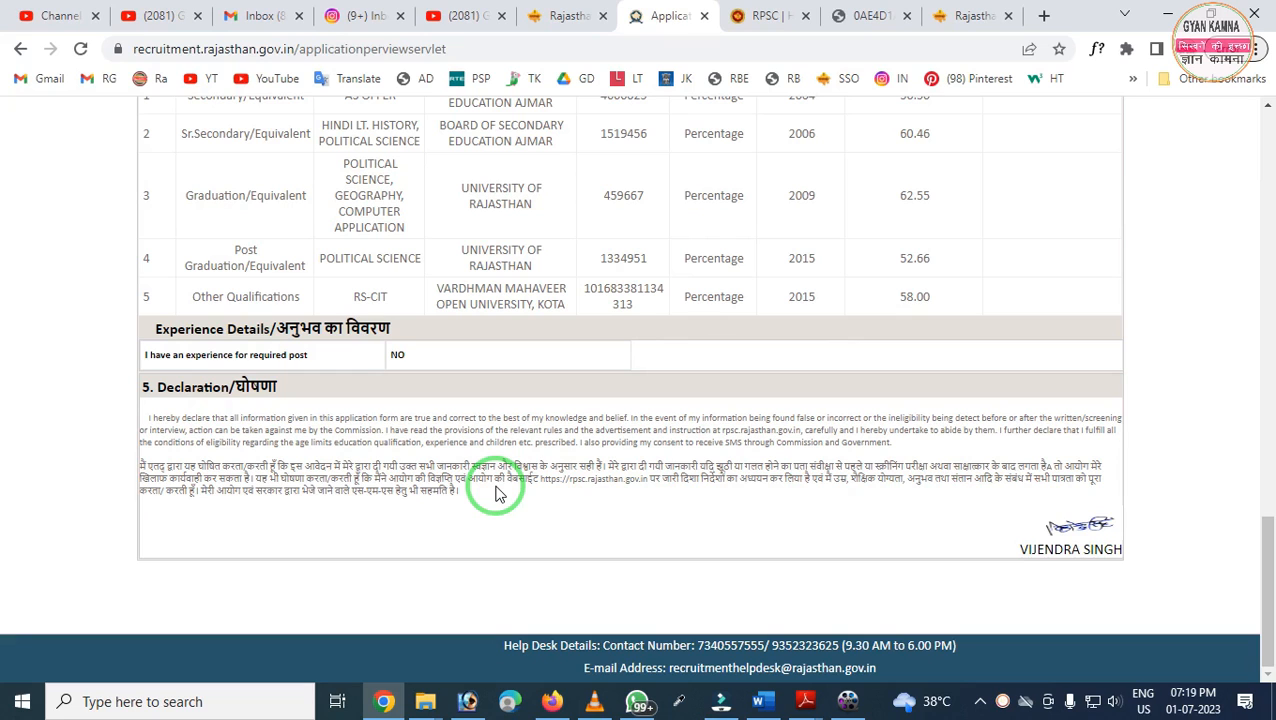
mouse_move(30, 333)
mouse_down()
mouse_move(165, 441)
mouse_move(573, 548)
mouse_up()
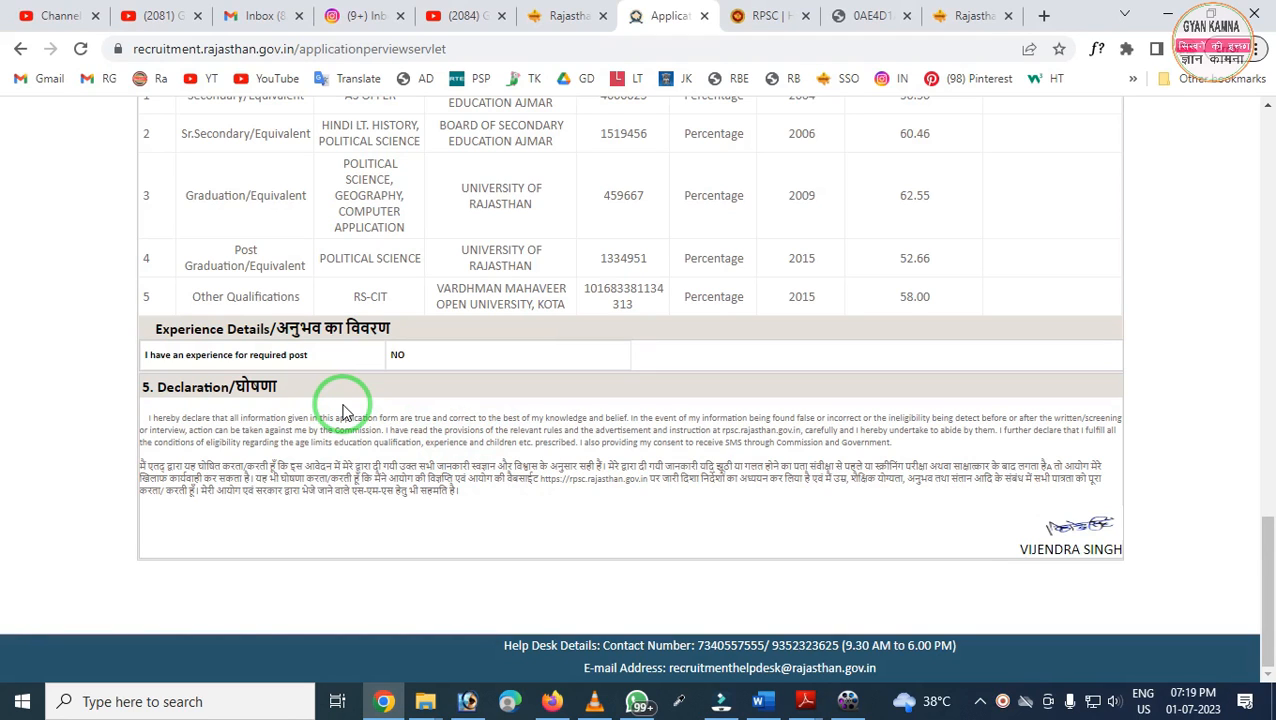
scroll(342, 410, up, 15)
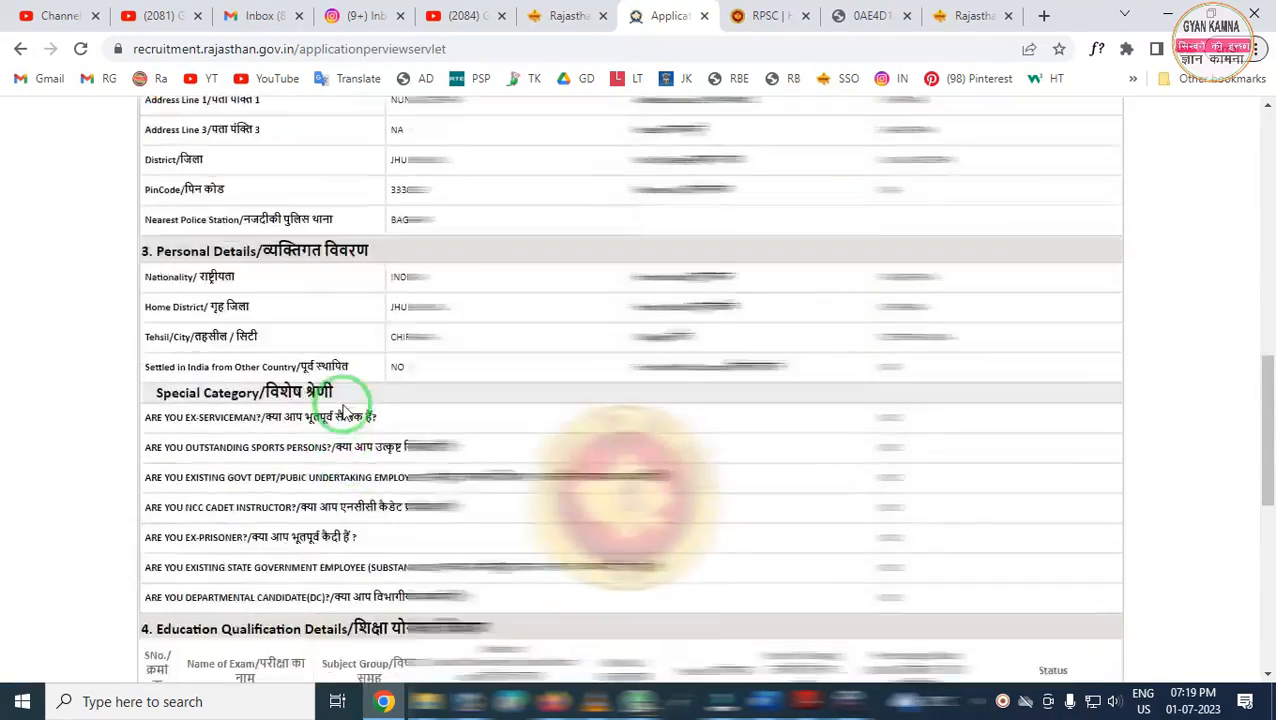
scroll(342, 410, up, 8)
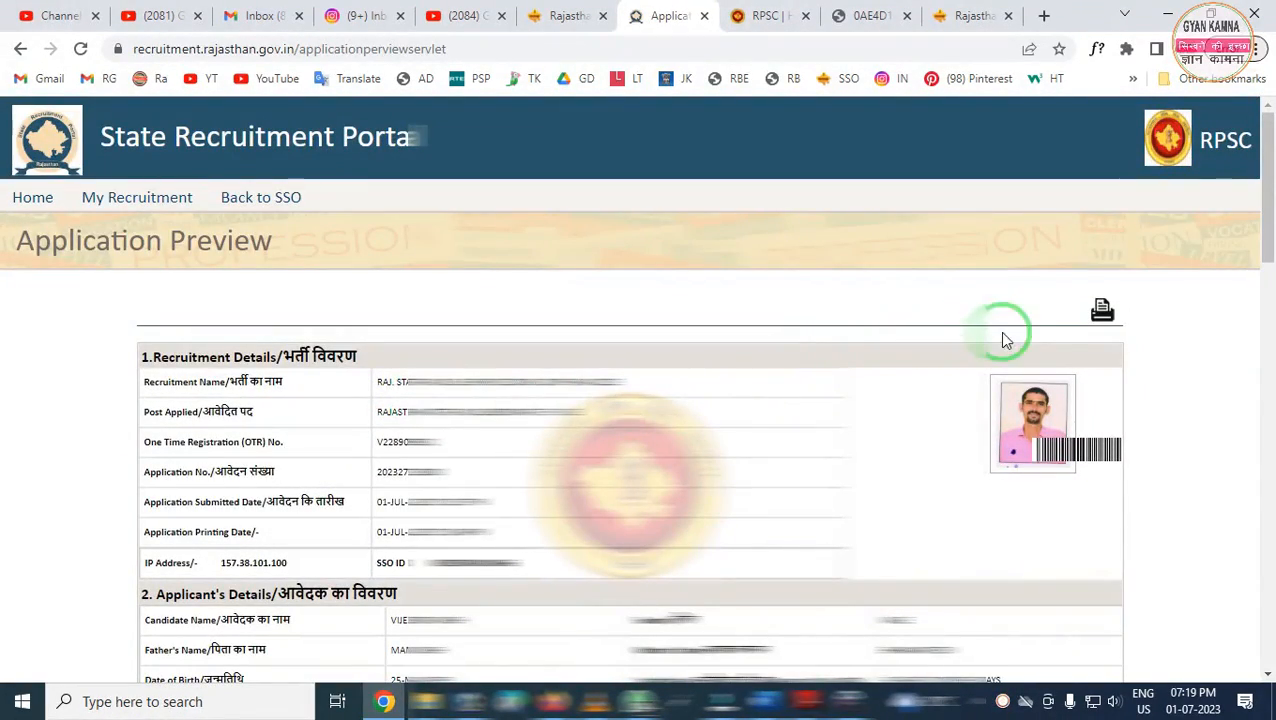
Step: Print the Application Preview with the Save as PDF destination and save the PDF file
click(1102, 314)
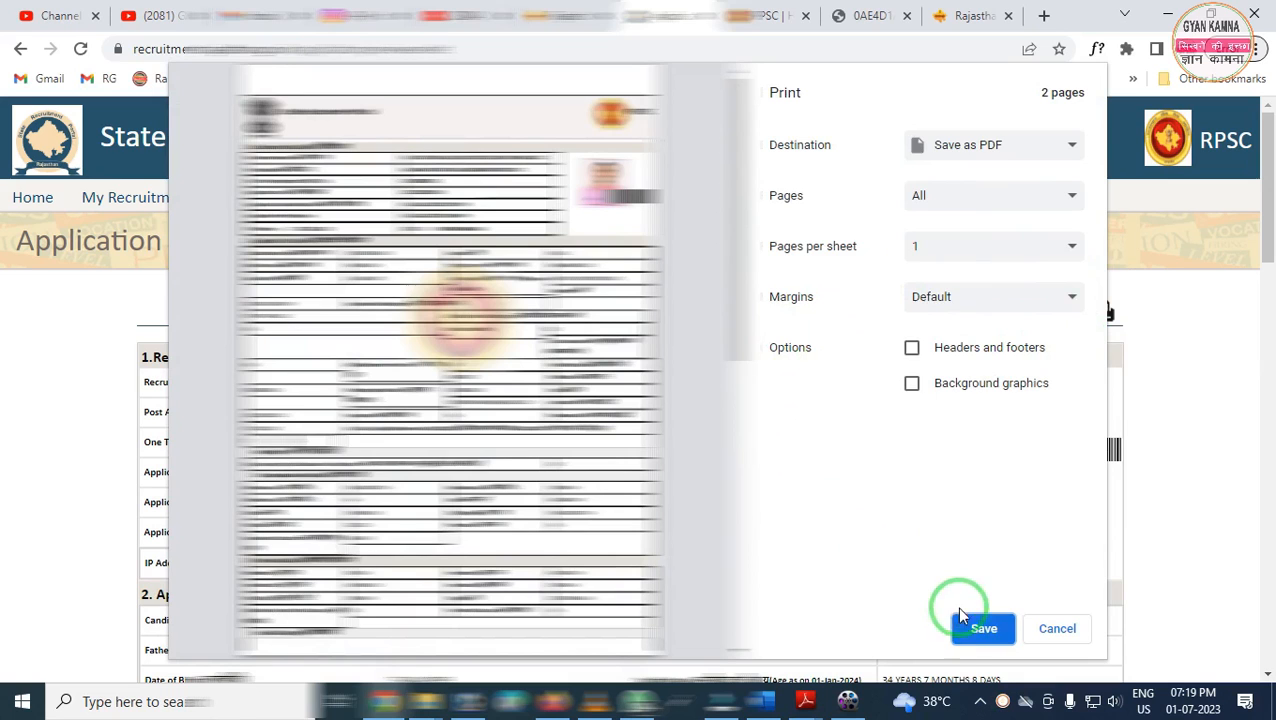
click(982, 630)
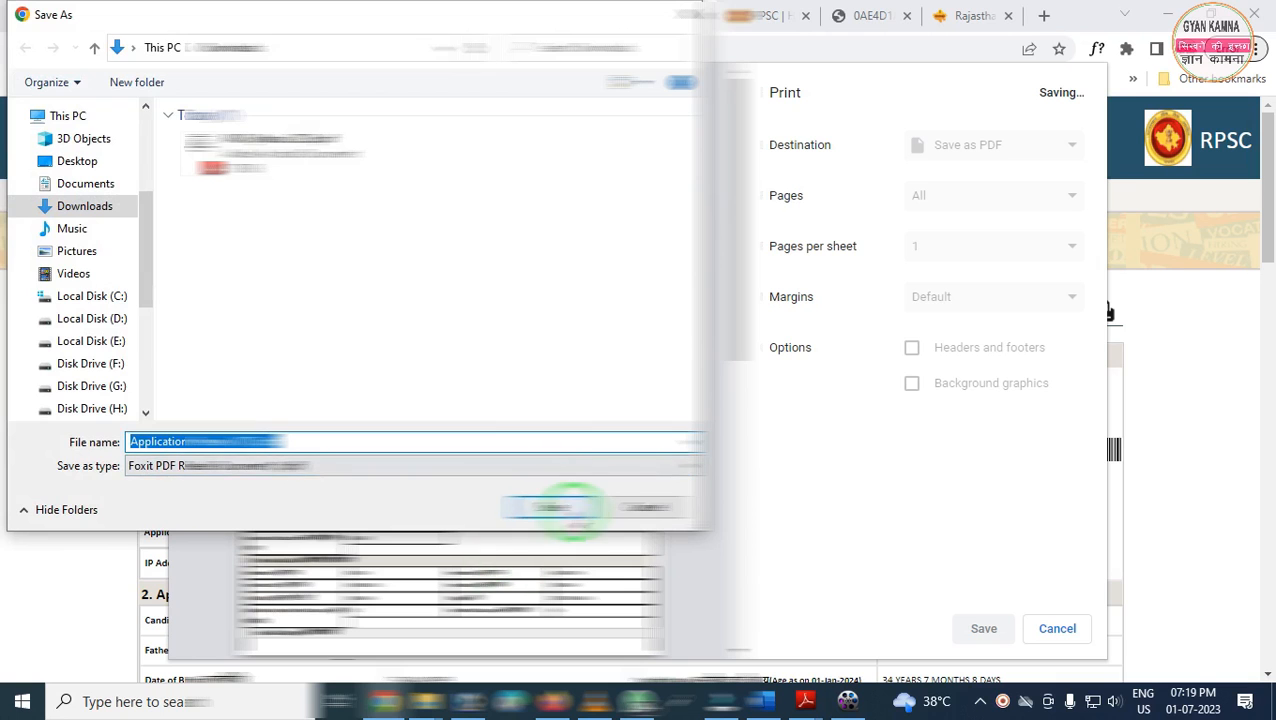
click(565, 508)
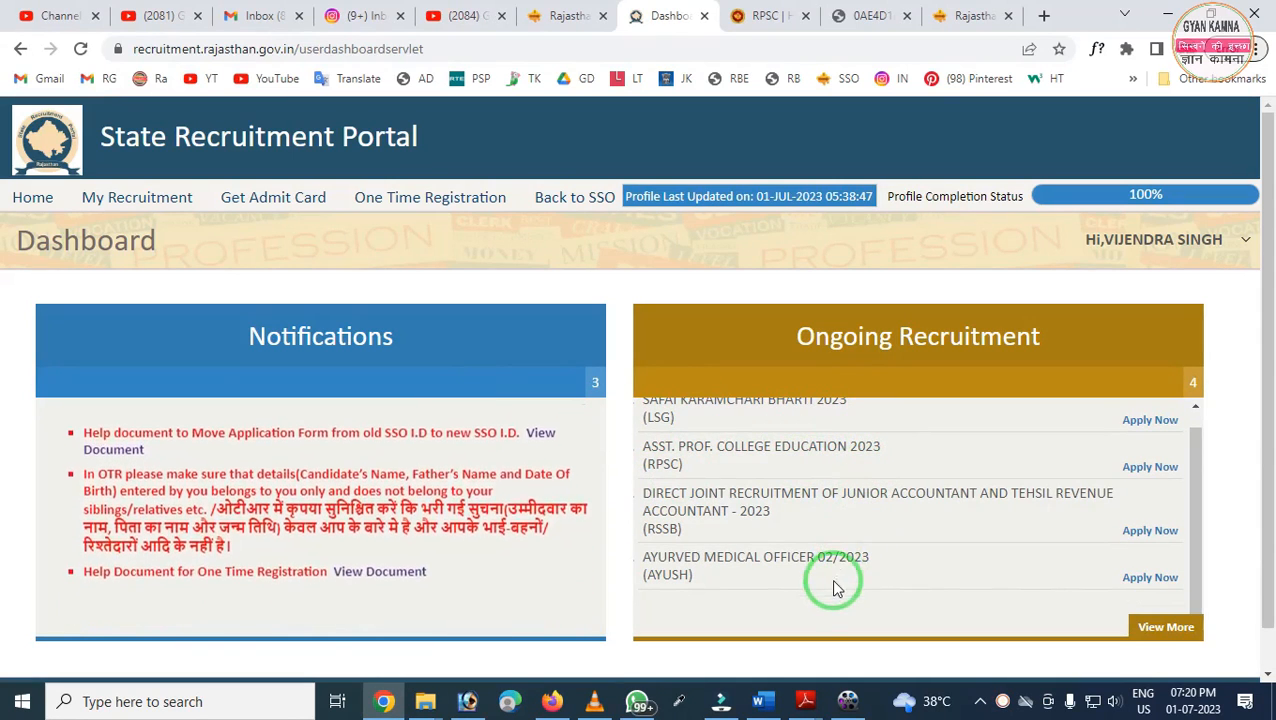
mouse_move(630, 554)
mouse_down()
mouse_move(787, 655)
mouse_move(1259, 669)
mouse_up()
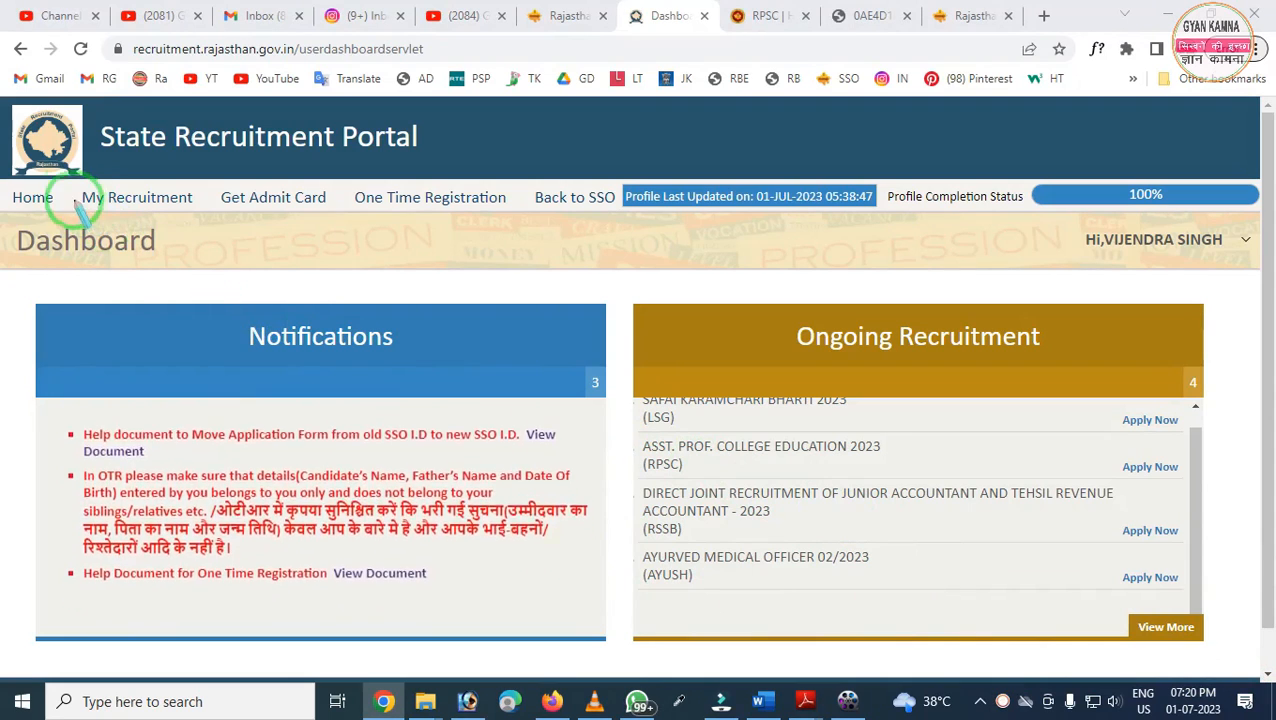
mouse_move(60, 168)
mouse_down()
mouse_move(137, 223)
mouse_move(201, 227)
mouse_up()
right_click(201, 227)
key(Escape)
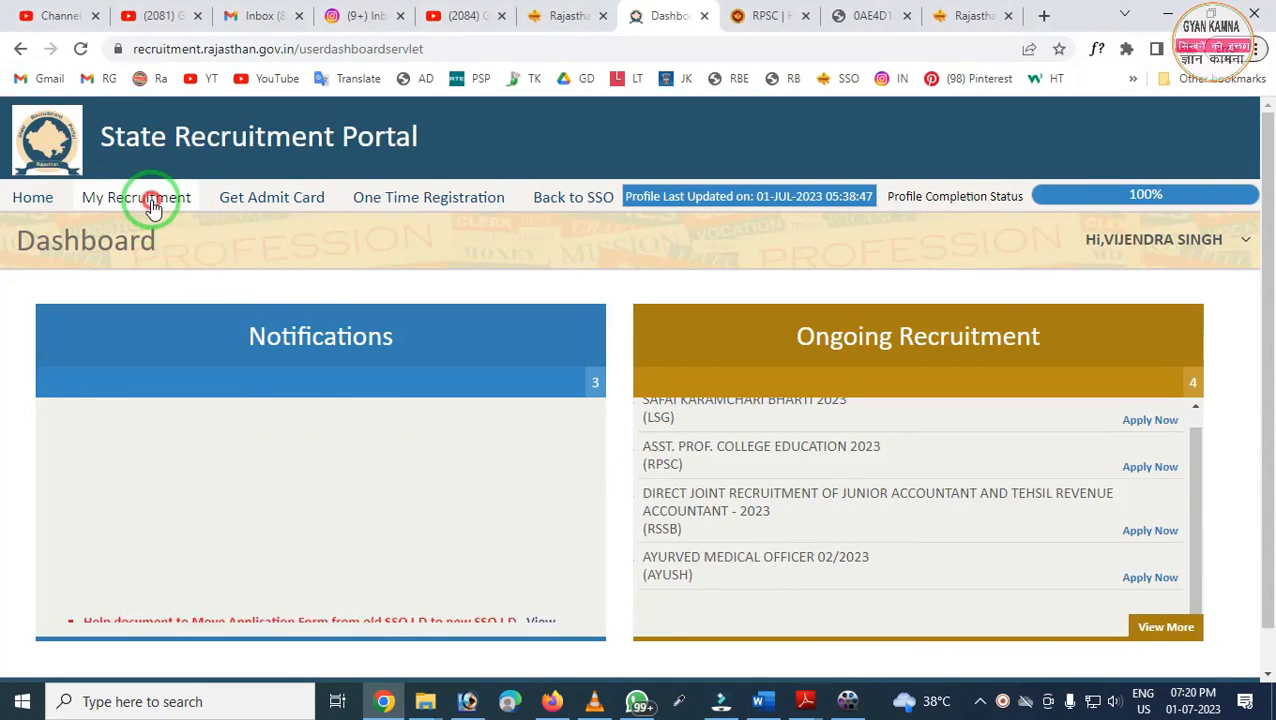
click(158, 199)
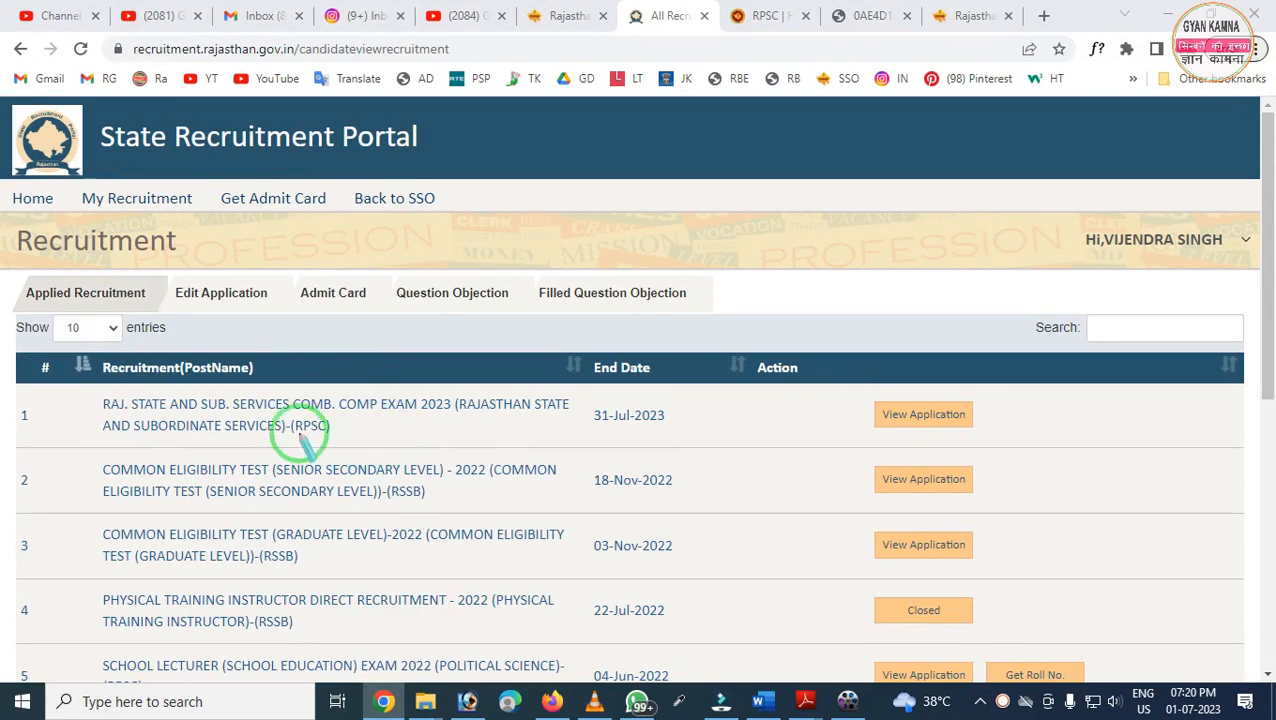
mouse_move(12, 335)
mouse_down()
mouse_move(25, 372)
mouse_move(448, 500)
mouse_move(925, 488)
mouse_move(1083, 443)
mouse_up()
mouse_move(845, 363)
mouse_down()
mouse_move(1045, 473)
mouse_move(1037, 462)
mouse_up()
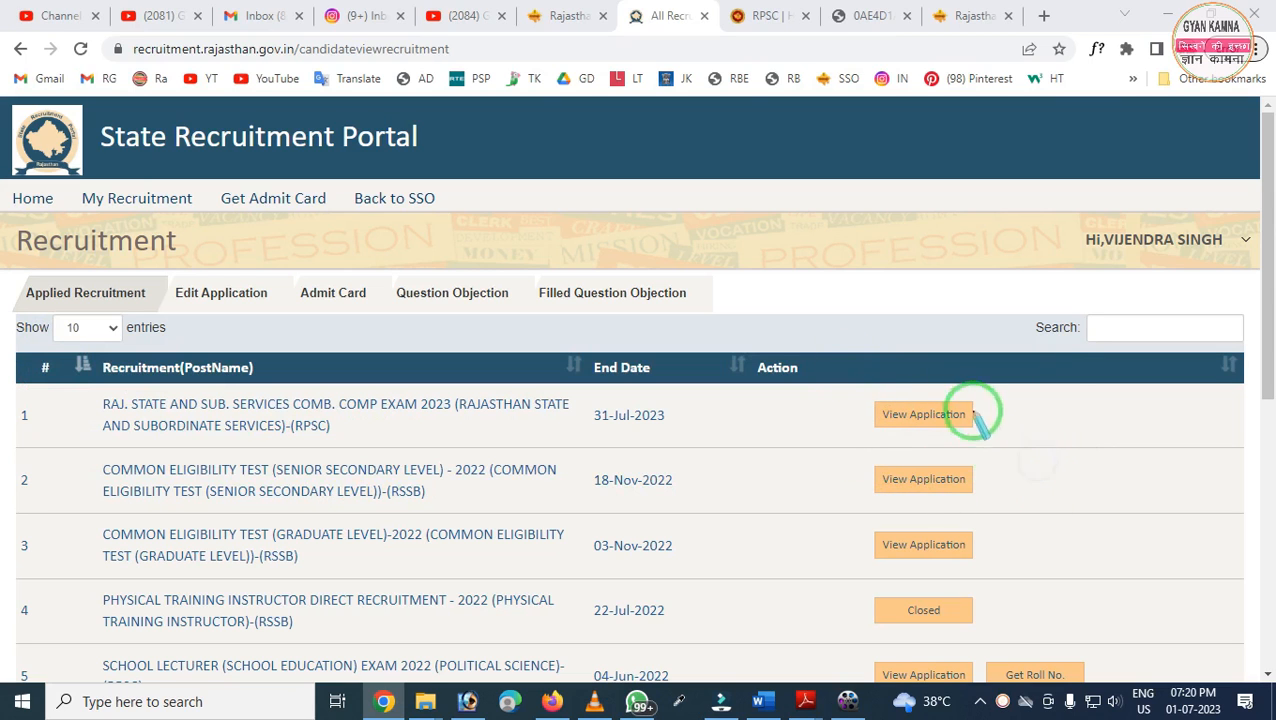
mouse_move(858, 371)
mouse_down()
mouse_move(968, 450)
mouse_move(1000, 455)
mouse_up()
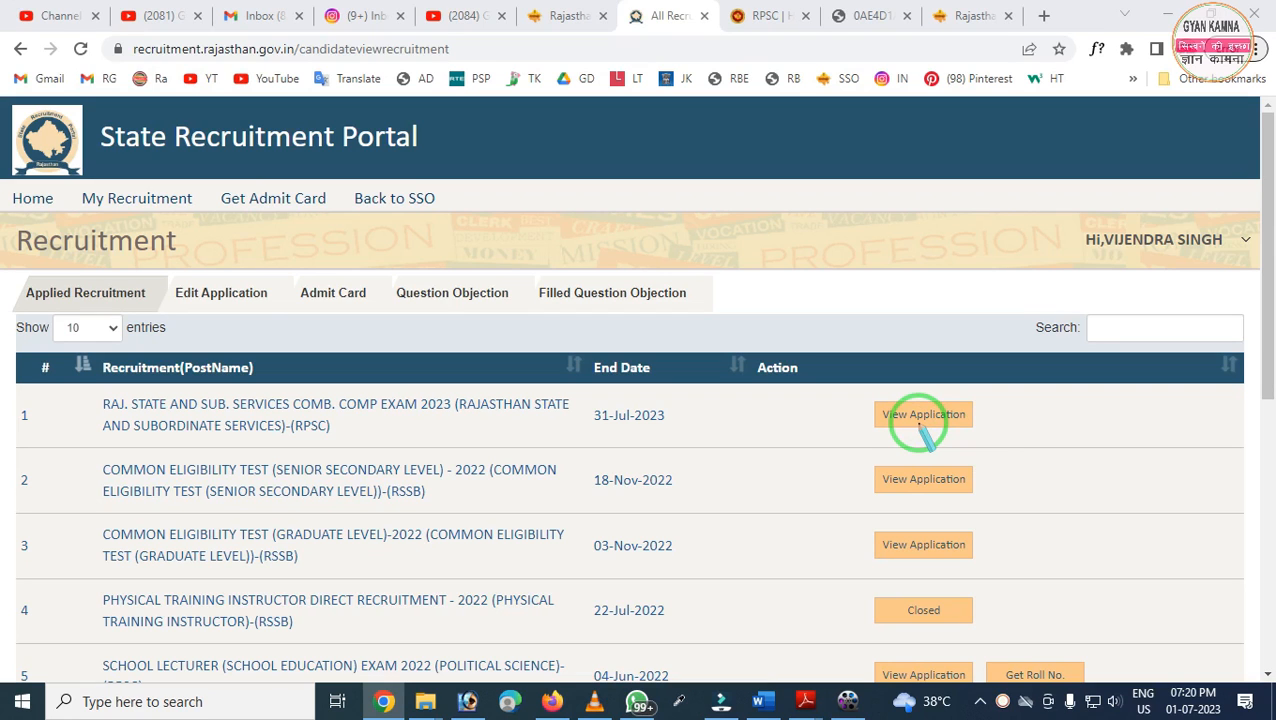
click(41, 208)
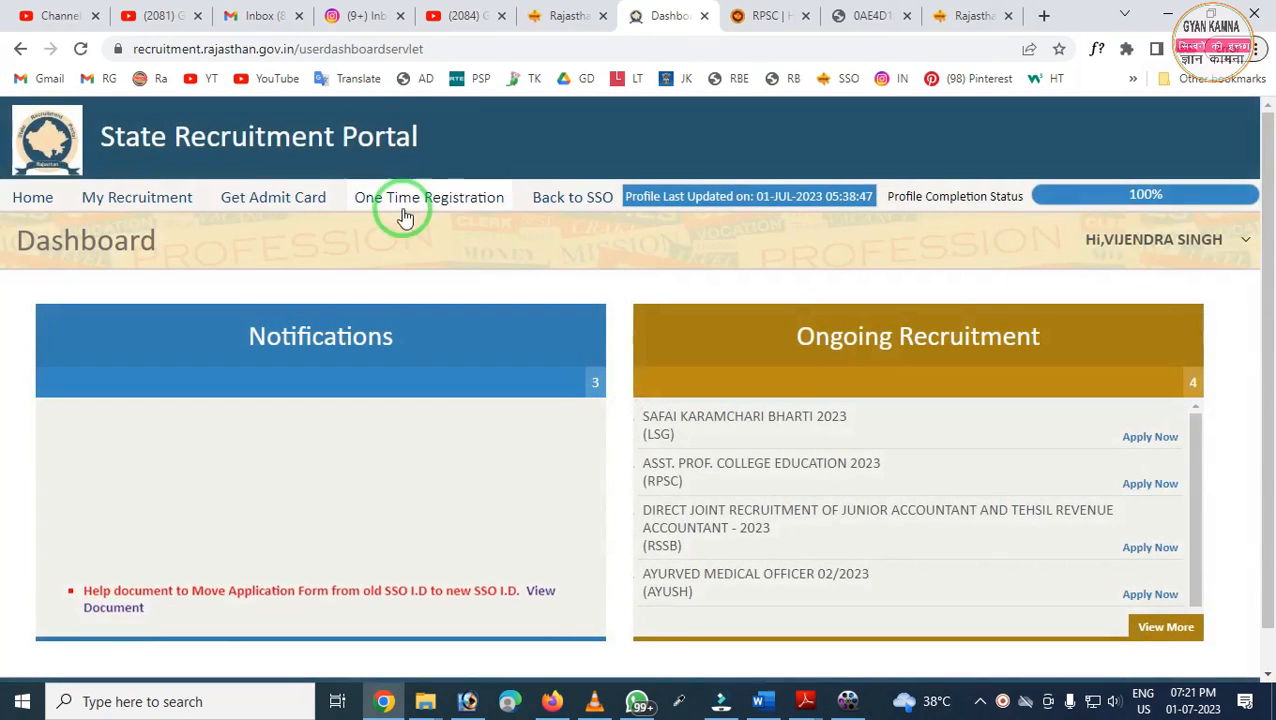
Step: Switch to the GYAN KAMNA YouTube channel tab and browse its latest uploaded videos
click(462, 16)
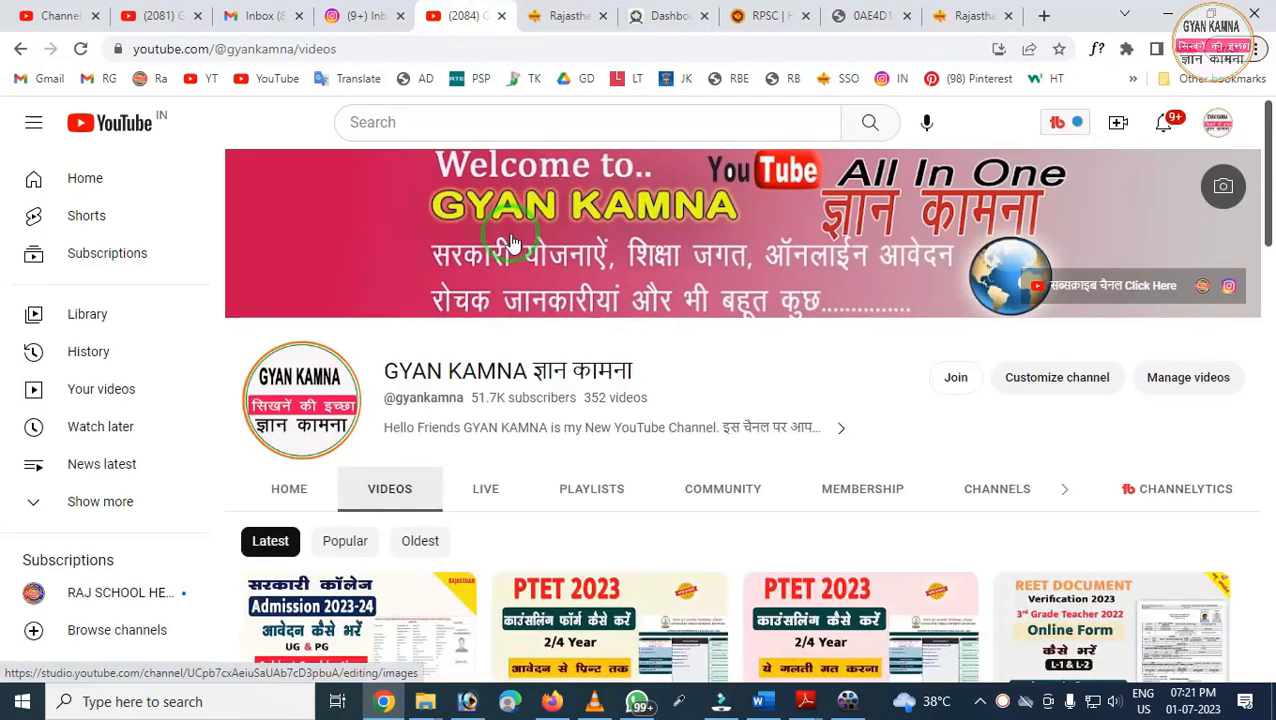
scroll(510, 243, down, 8)
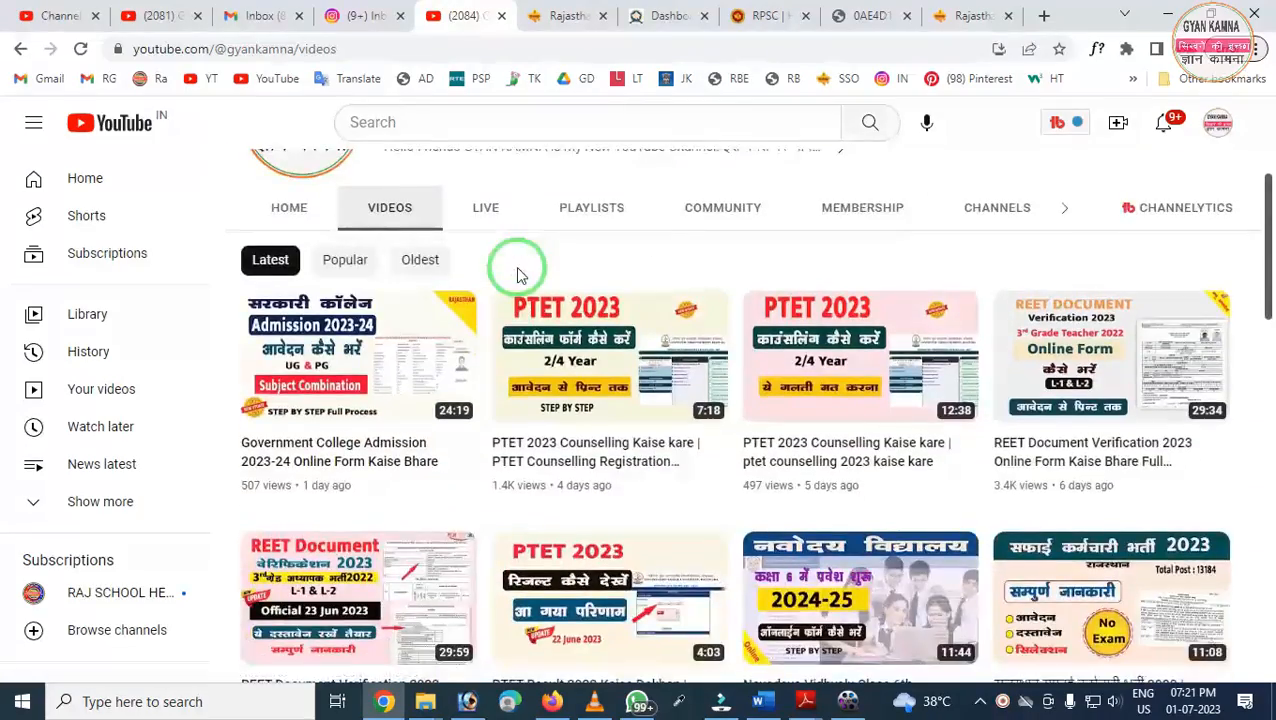
scroll(528, 311, down, 7)
scroll(570, 407, up, 12)
scroll(573, 410, up, 3)
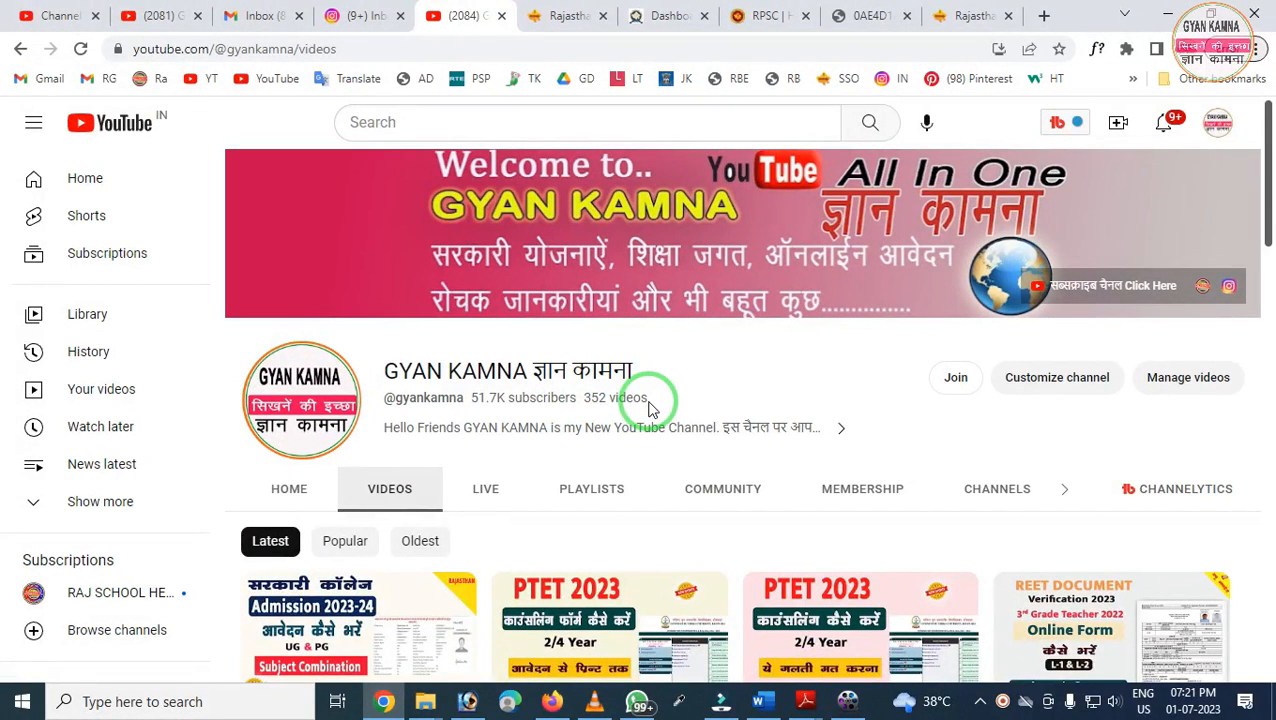
scroll(660, 415, down, 4)
scroll(689, 427, up, 4)
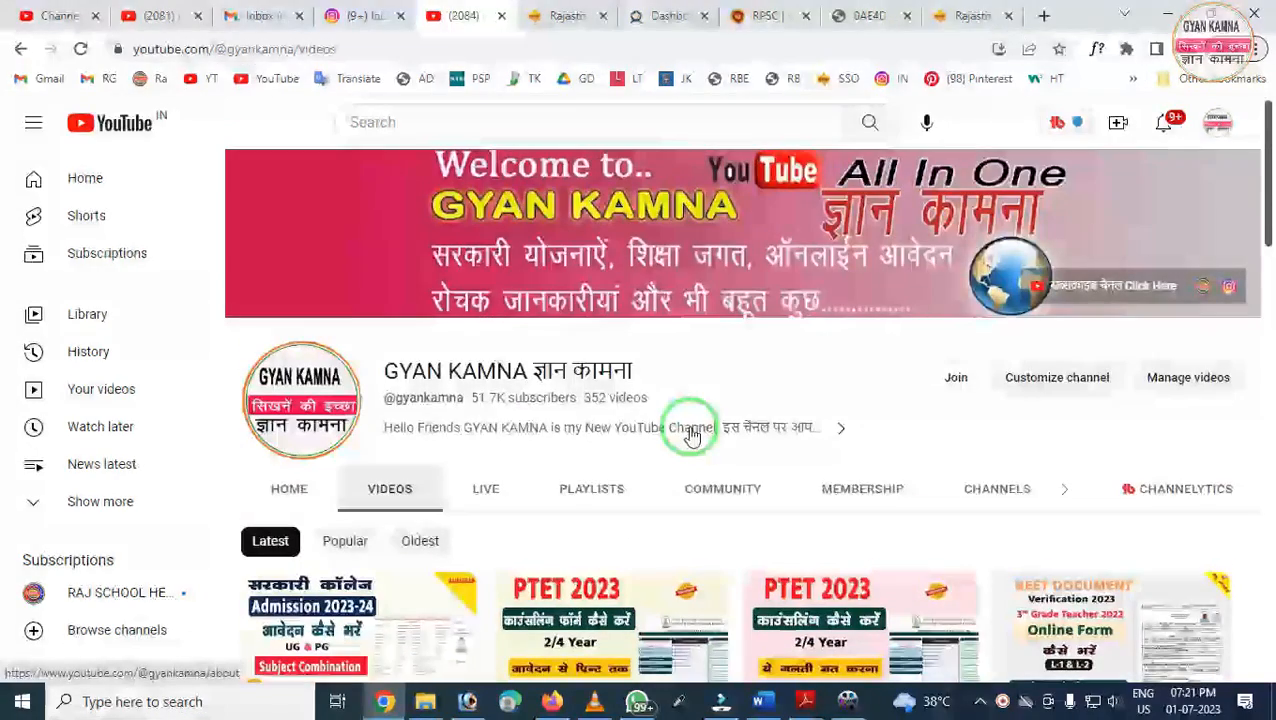